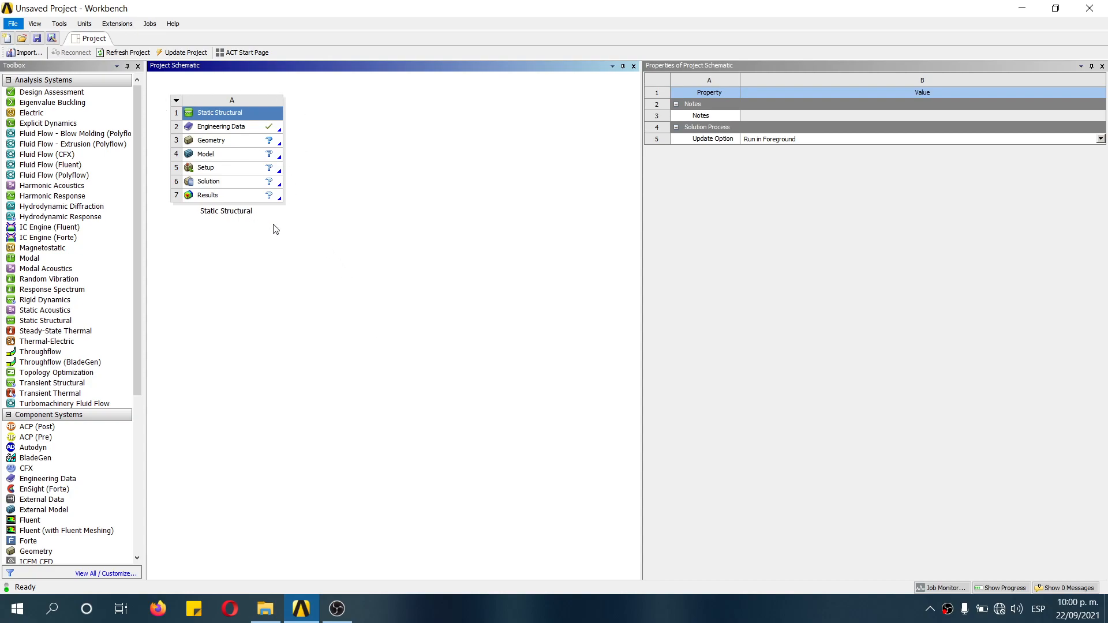
Step: Add Aluminum Alloy NL from the General Non-linear Materials source to the Static Structural engineering data and return to the project
double_click(225, 126)
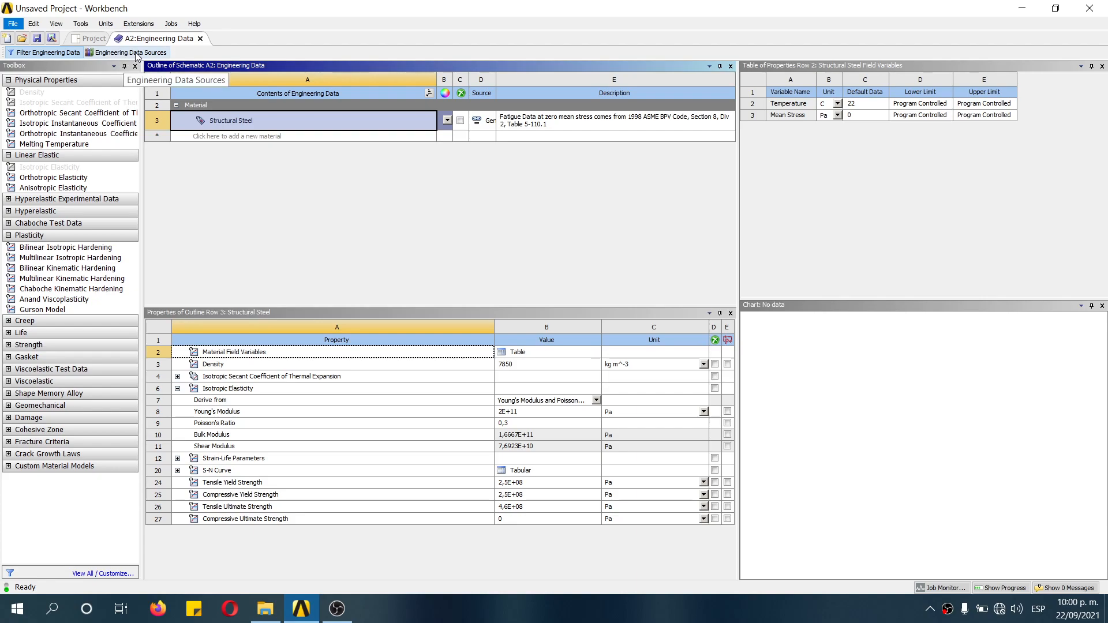
click(136, 52)
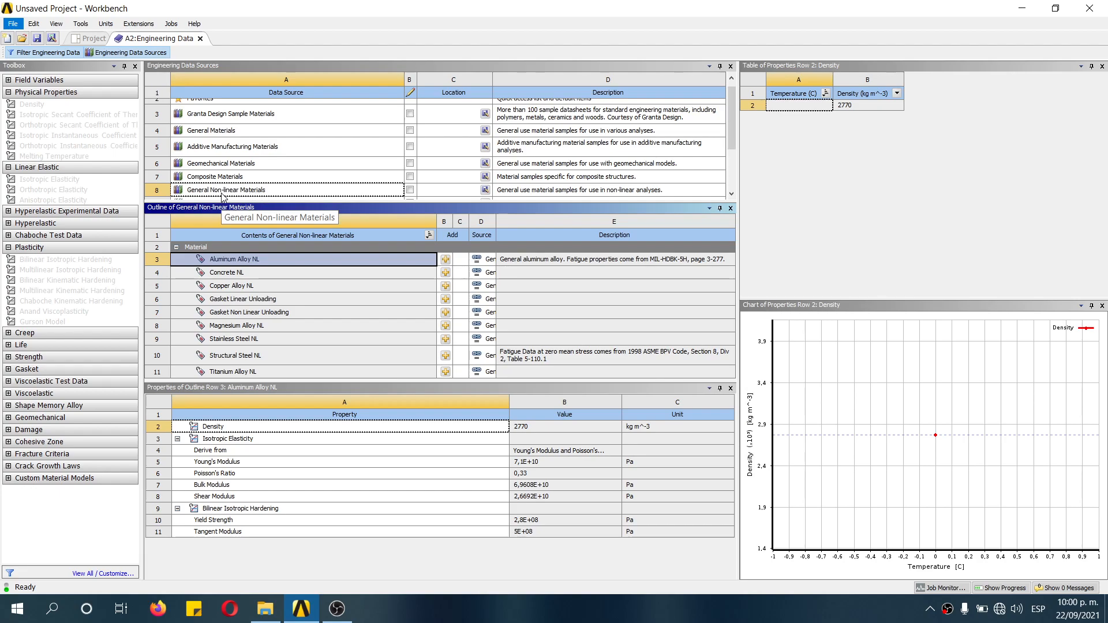
click(254, 193)
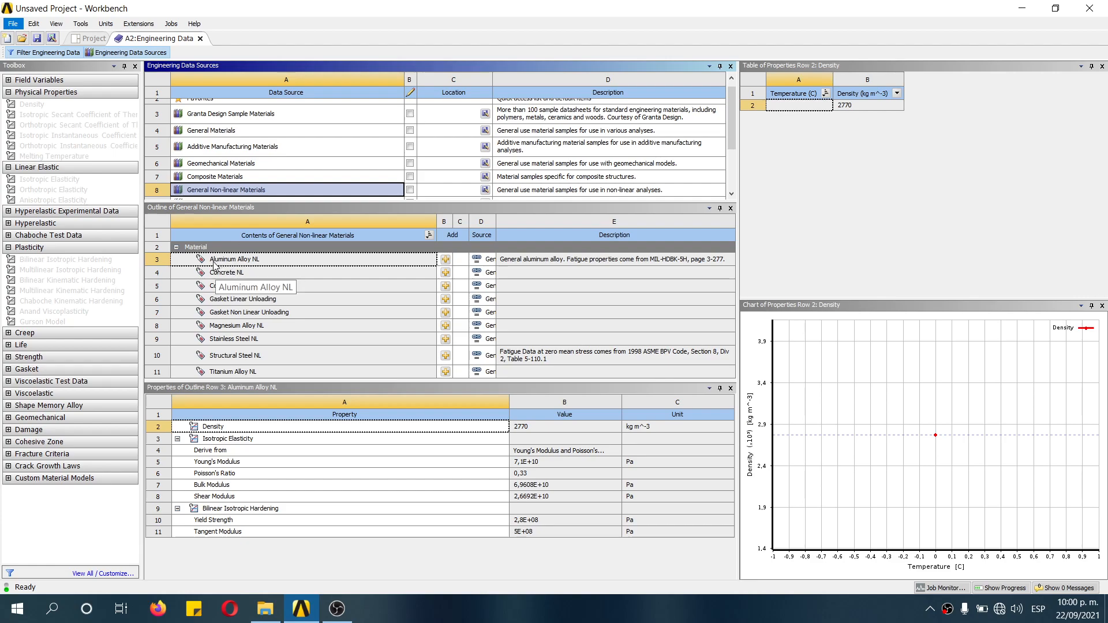
click(445, 261)
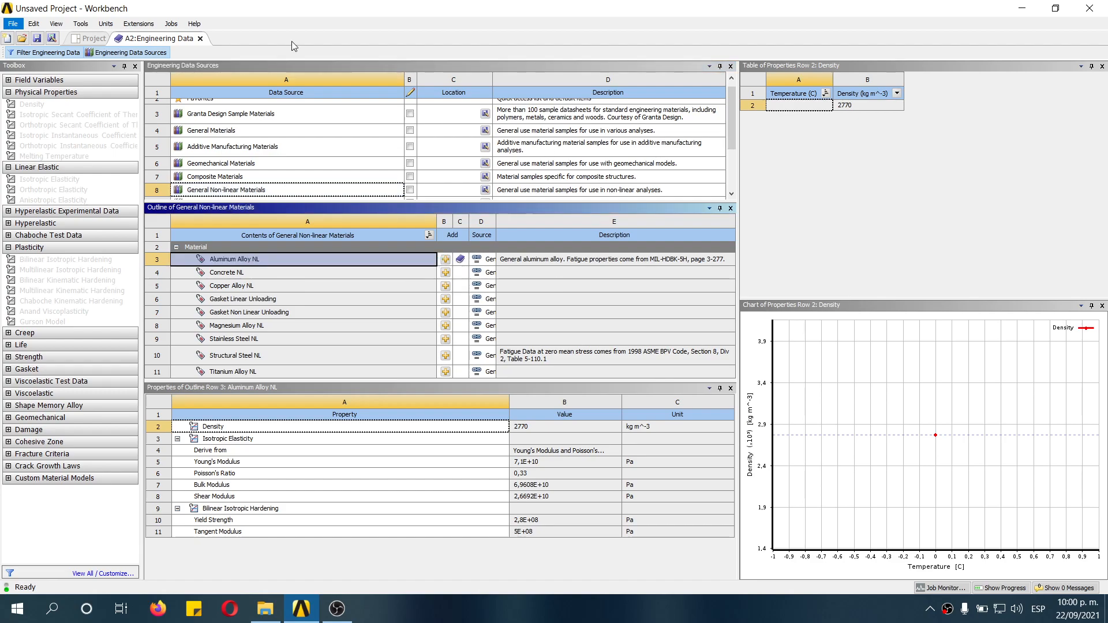
click(109, 53)
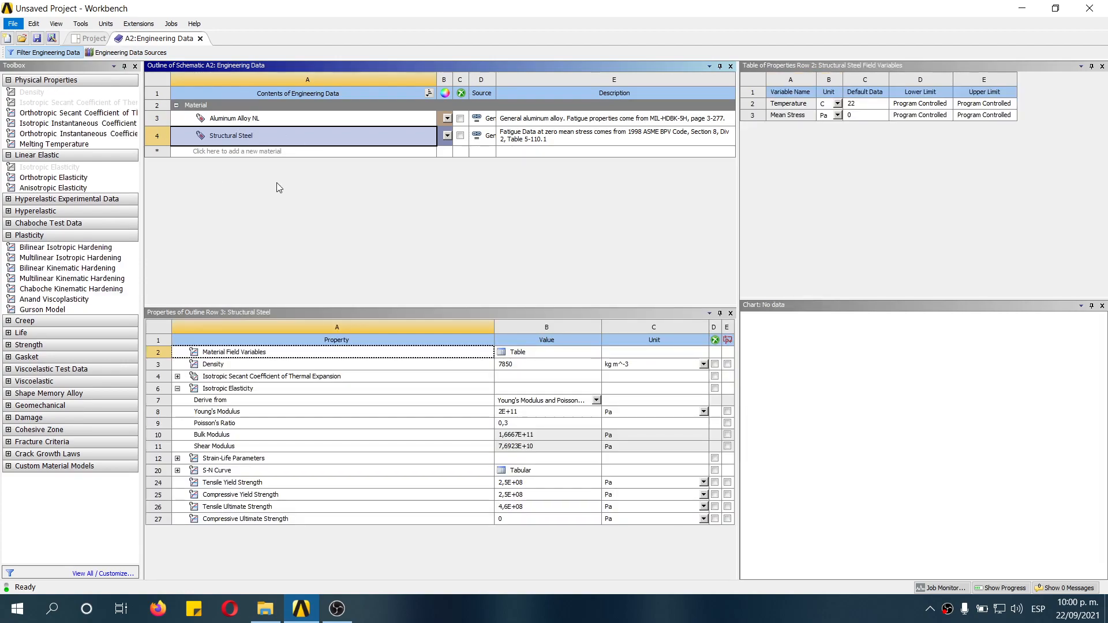
click(259, 120)
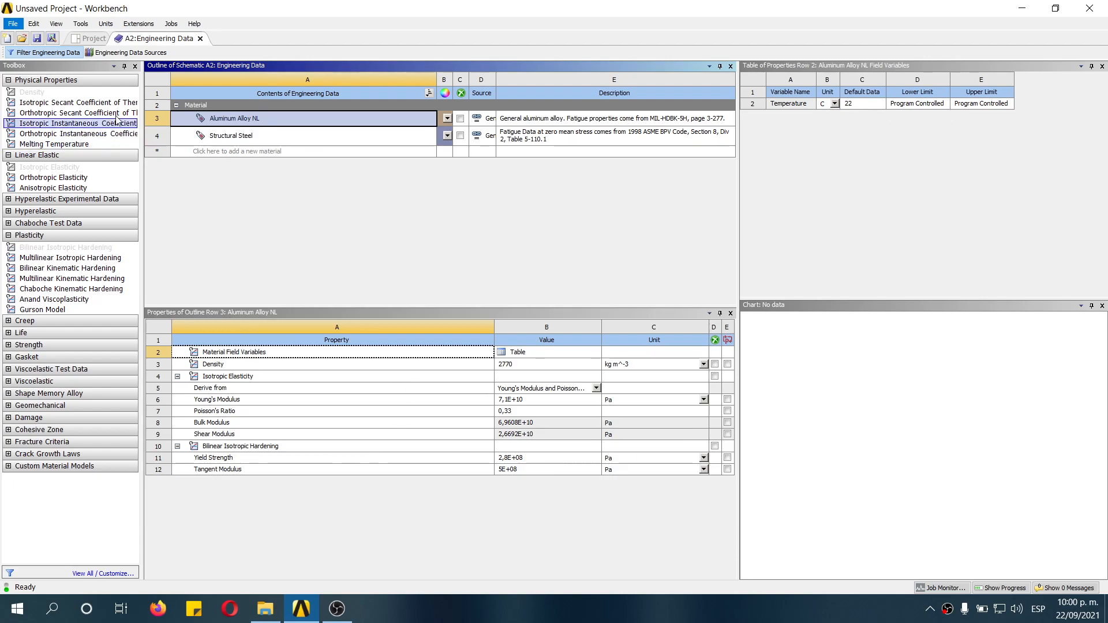
click(200, 39)
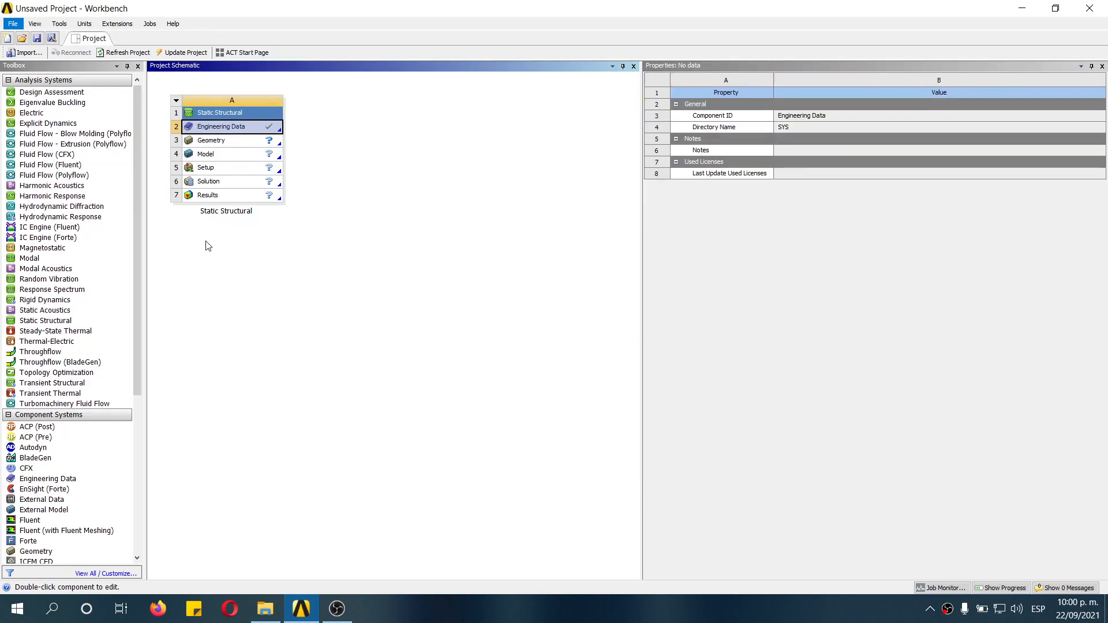
Step: Set the Analysis Type of the Static Structural system's geometry to 2D
click(234, 143)
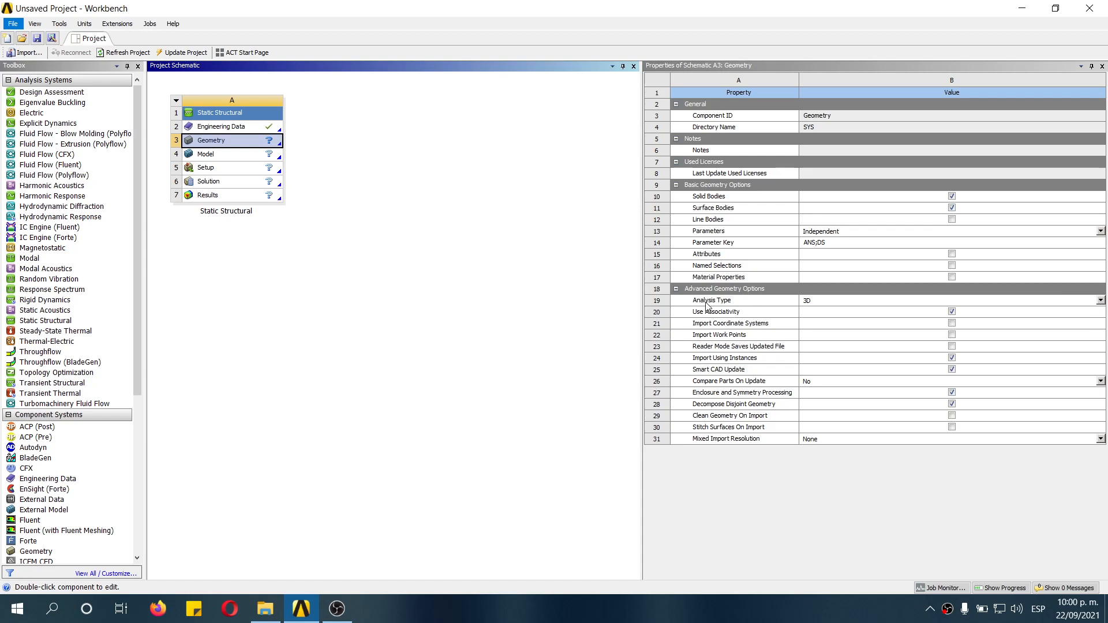
click(1100, 301)
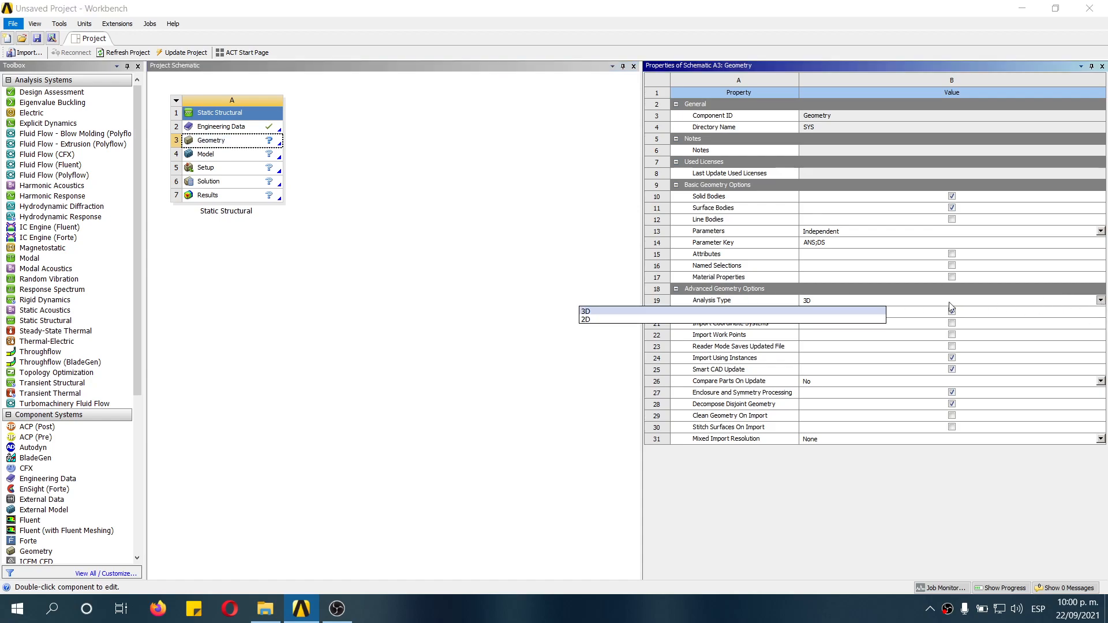
click(649, 317)
click(346, 275)
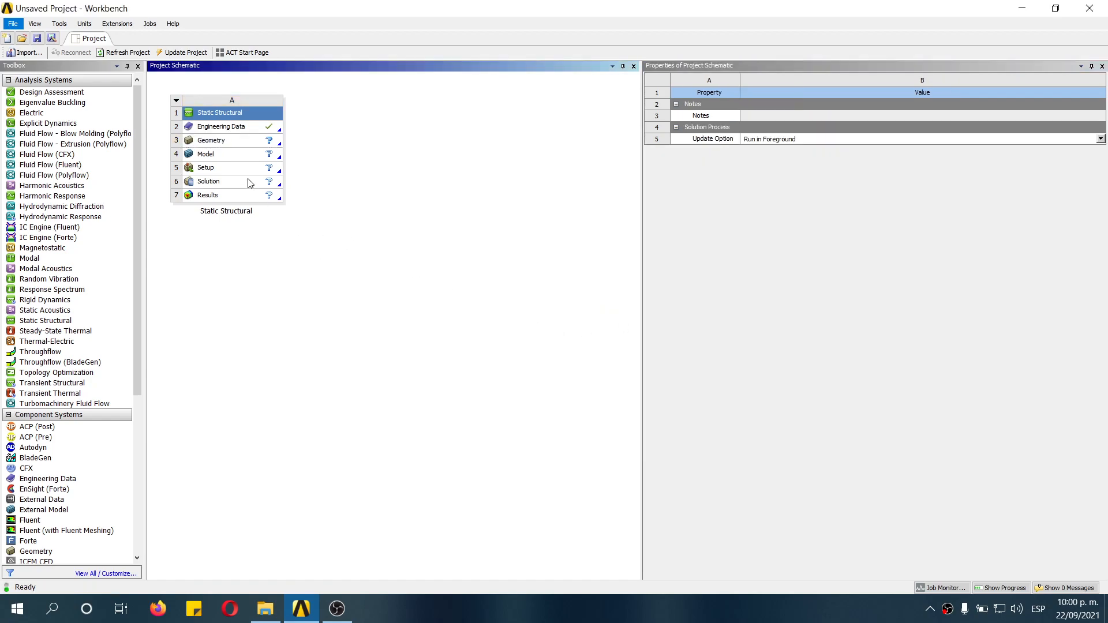
Step: Start a new DesignModeler geometry for the Static Structural system
click(241, 142)
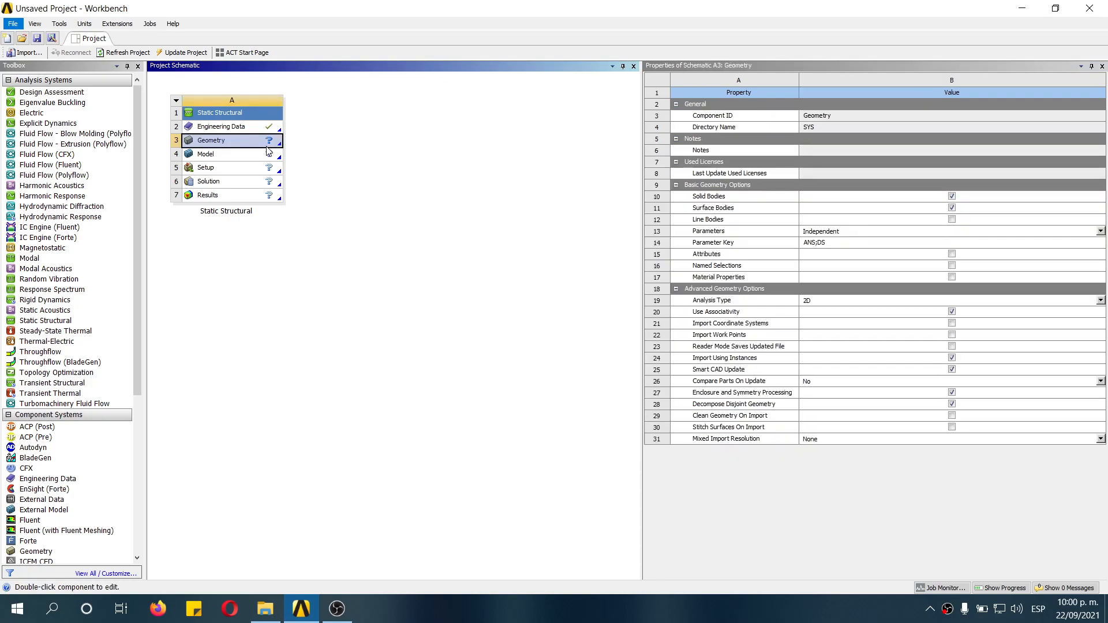
right_click(262, 141)
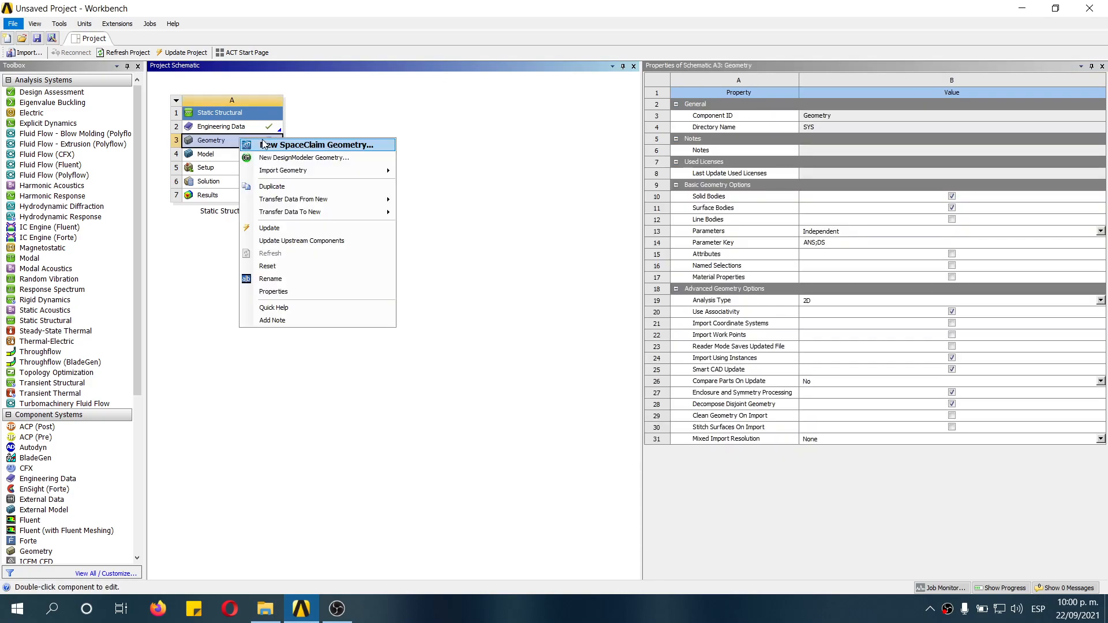
click(310, 158)
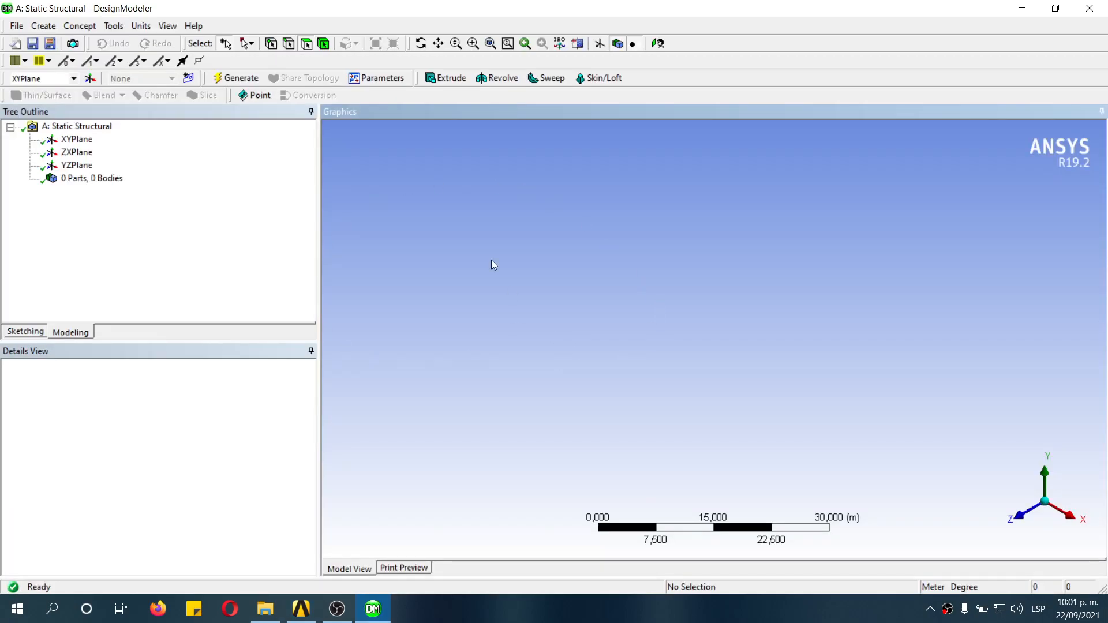
Step: Import the external geometry file Estampado lamina.x_t from the Práctica 18 folder and generate it
click(16, 26)
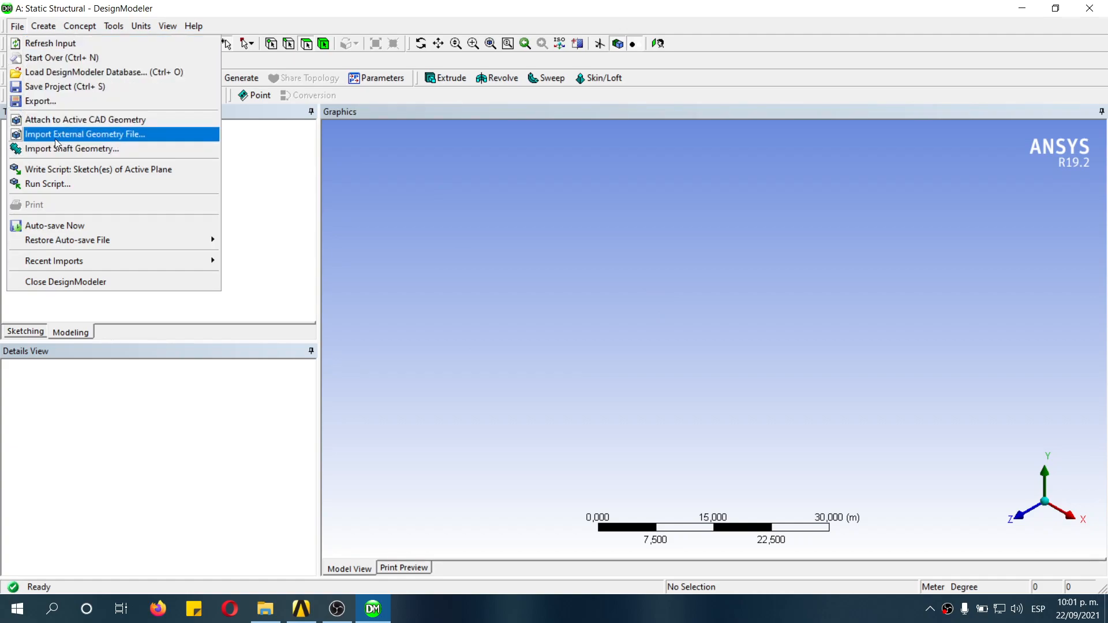
click(143, 135)
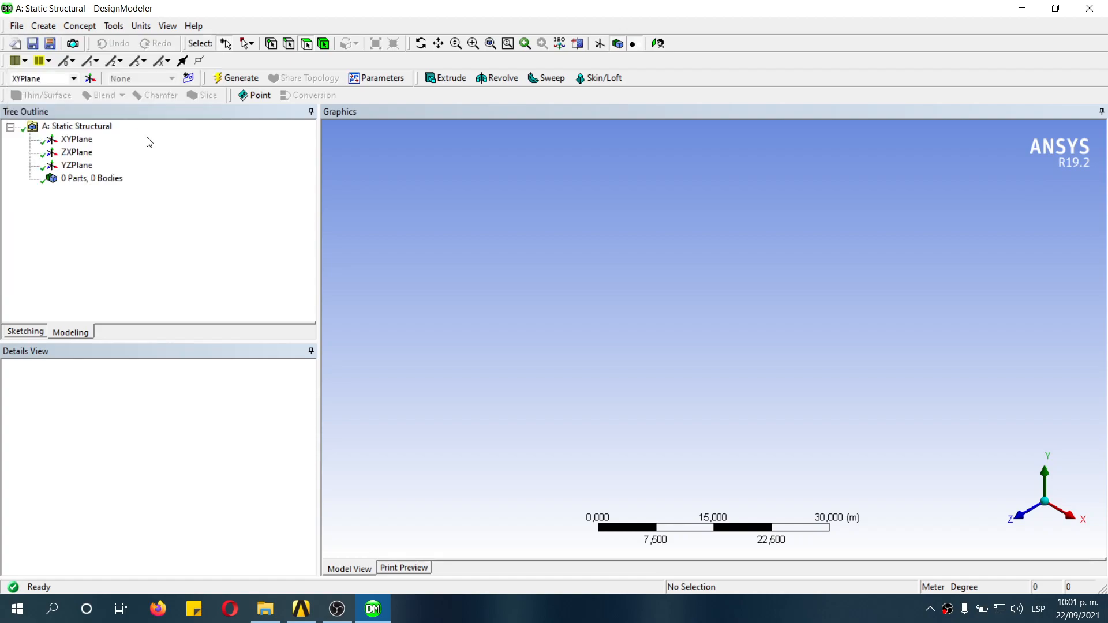
click(503, 232)
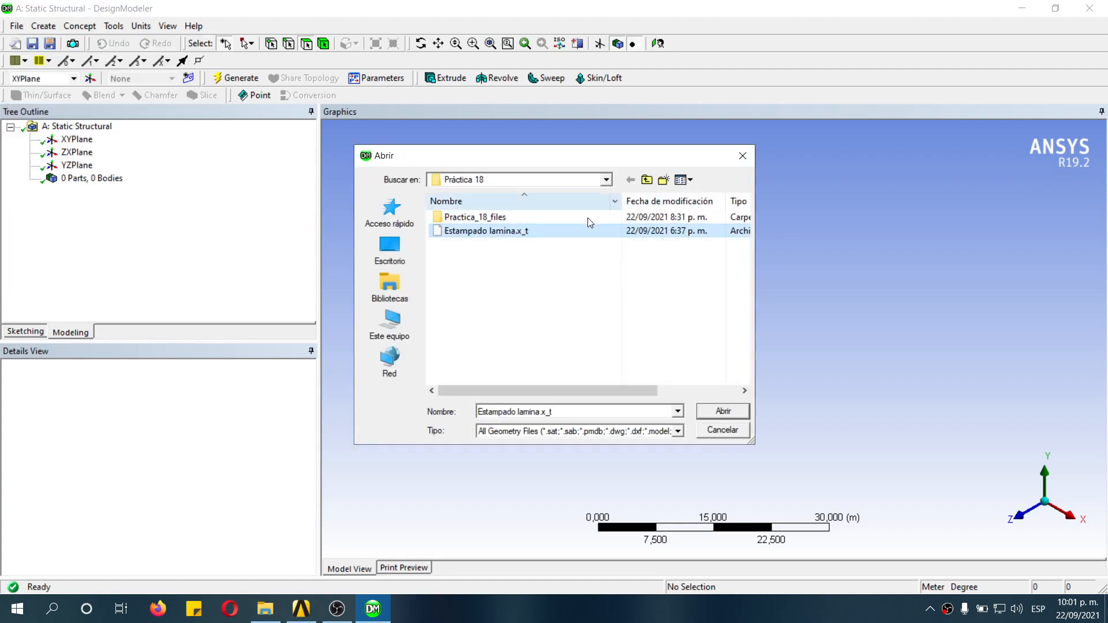
click(728, 411)
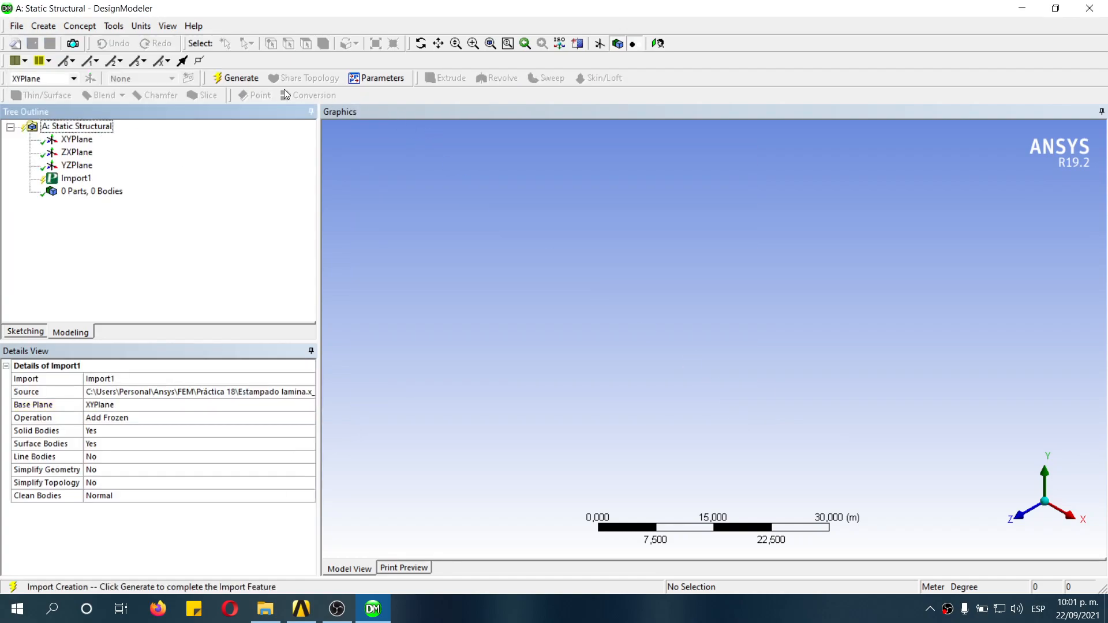
click(235, 77)
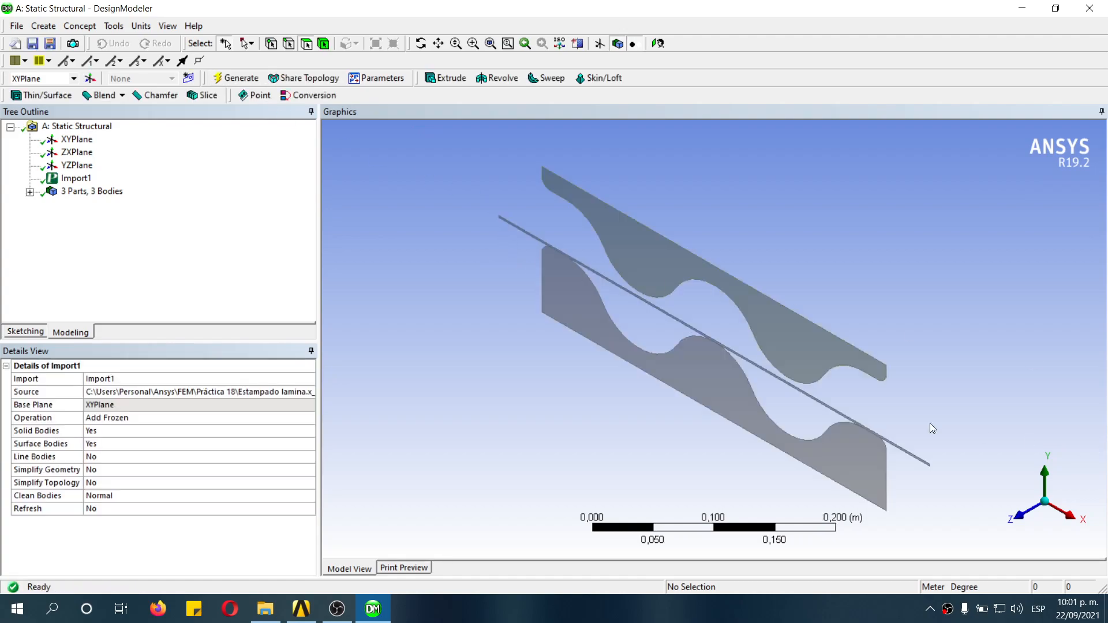
Step: Rename the lower die's surface body as Molde inferior
click(1023, 516)
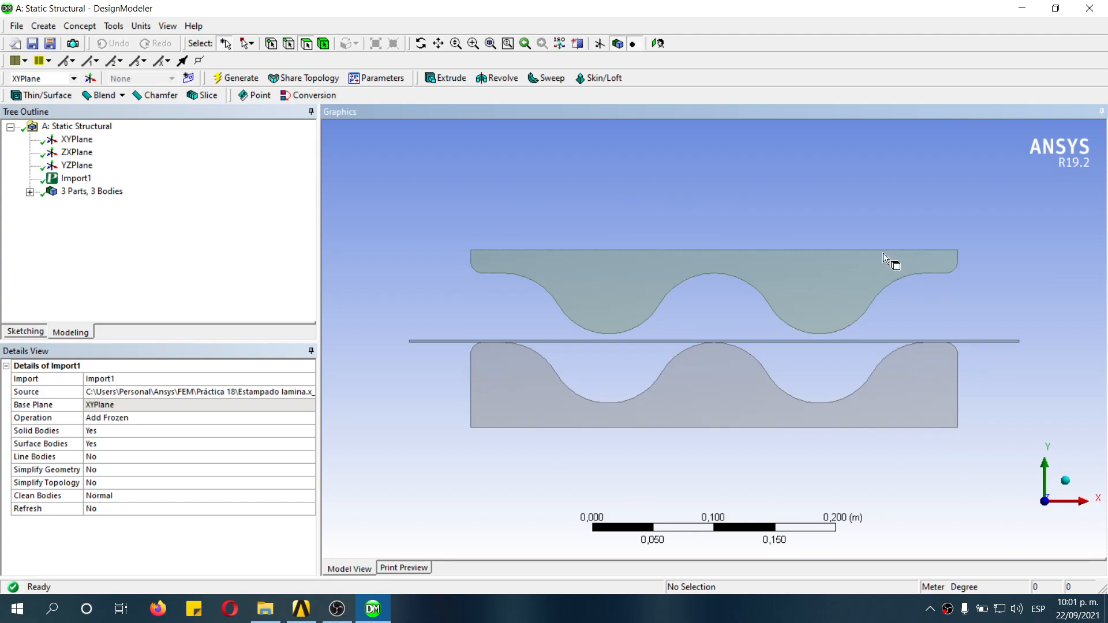
click(1074, 494)
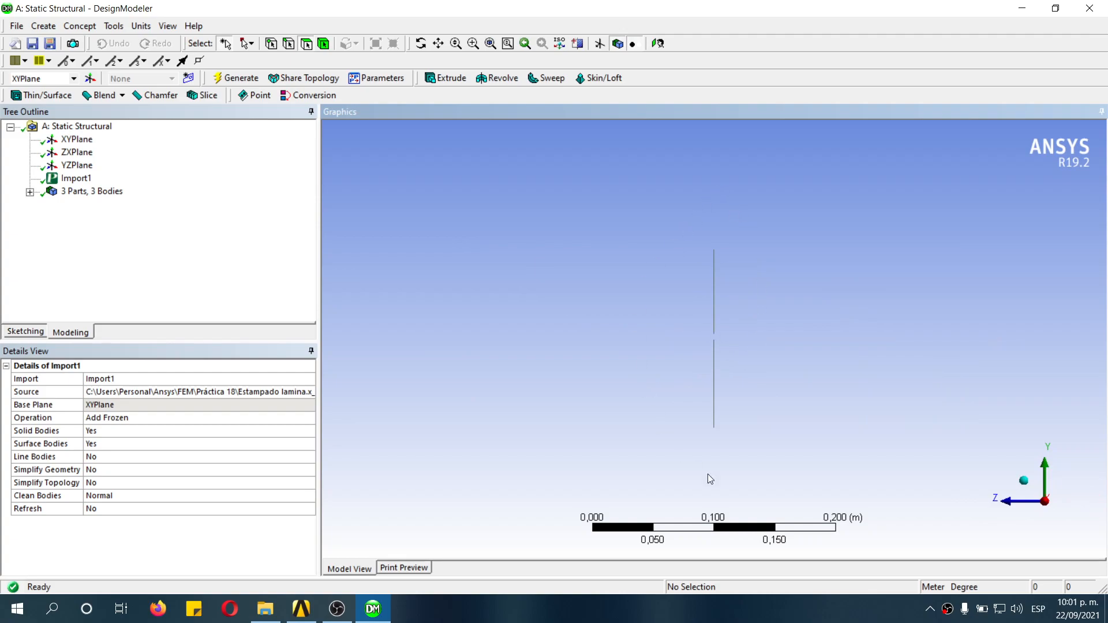
click(1024, 483)
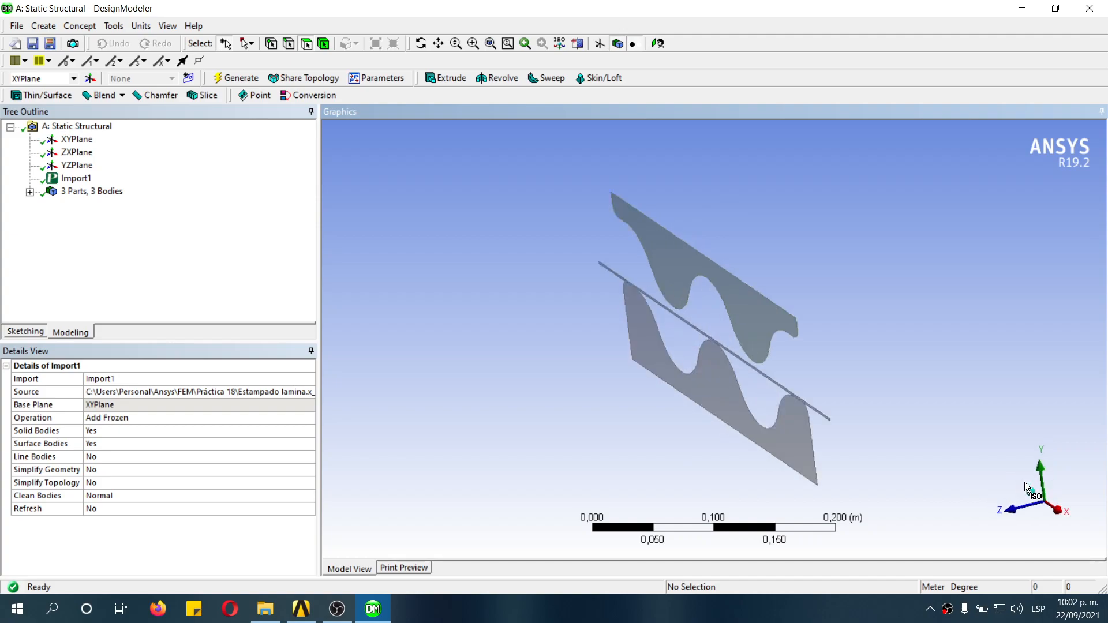
click(1026, 518)
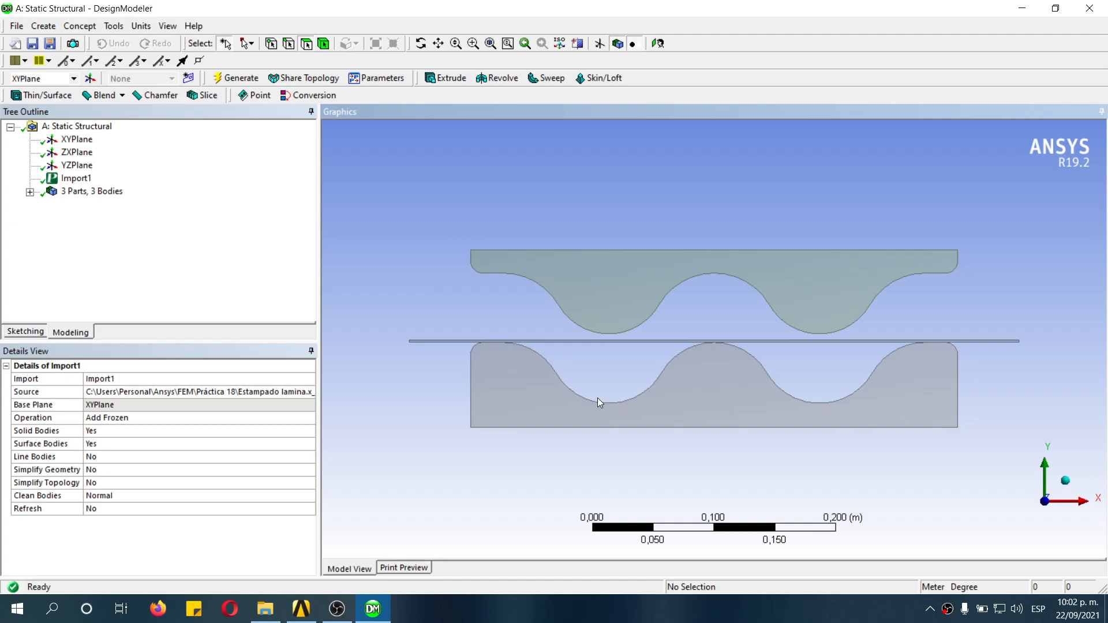
click(29, 191)
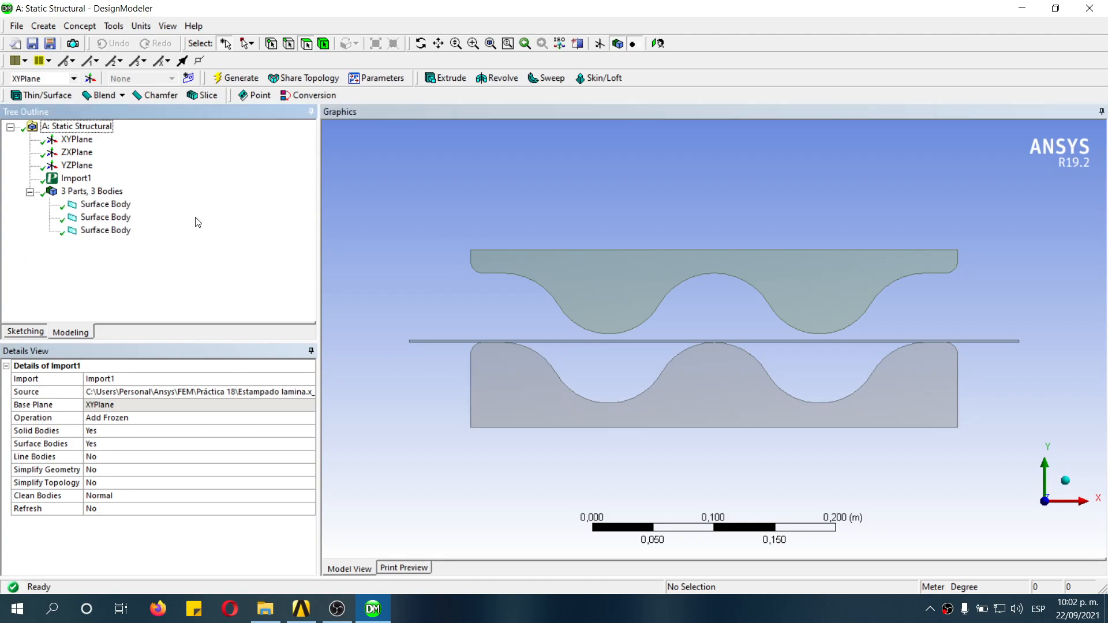
click(113, 205)
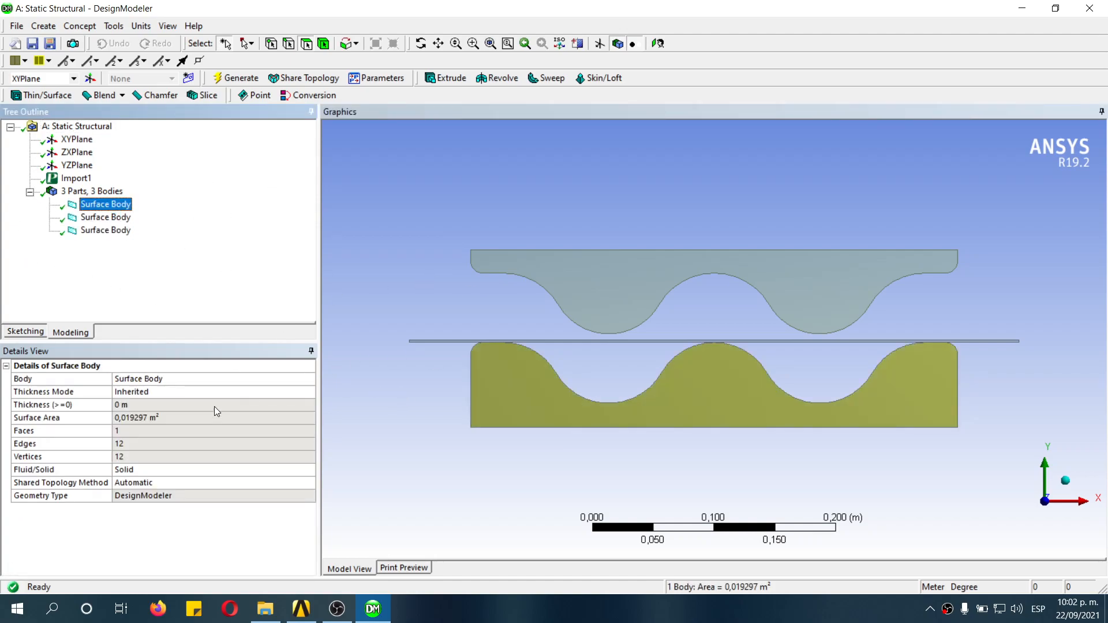
click(180, 380)
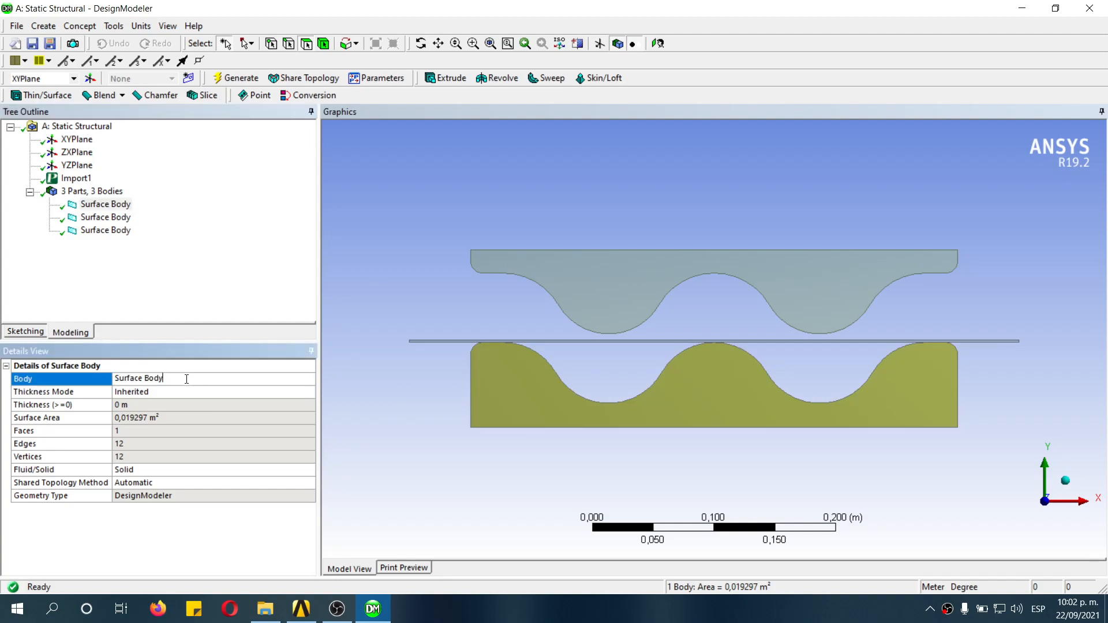
text(Molde inferior)
key(Return)
Step: Rename the thin sheet's surface body as Lamina and the upper die's surface body as Molde superior
click(105, 216)
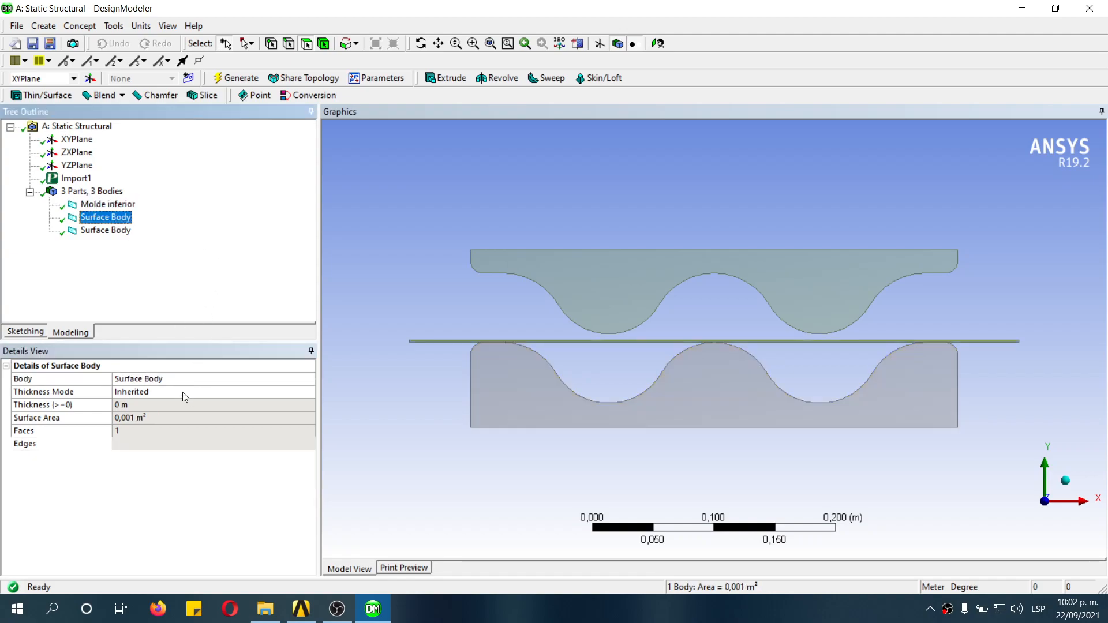
click(200, 376)
text(Lamina)
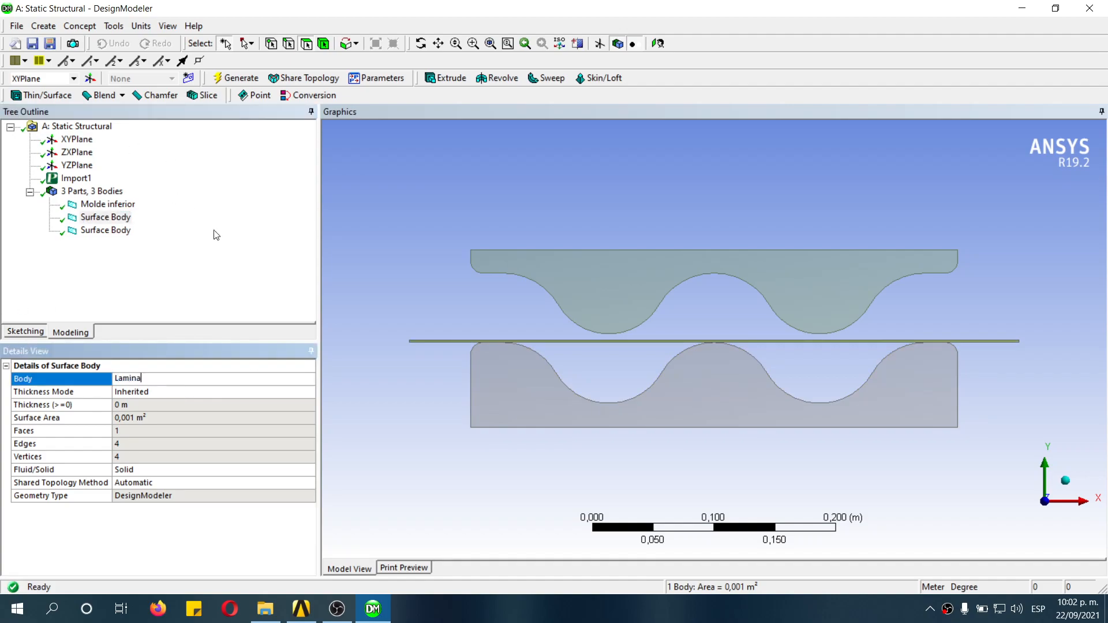
click(116, 230)
click(177, 379)
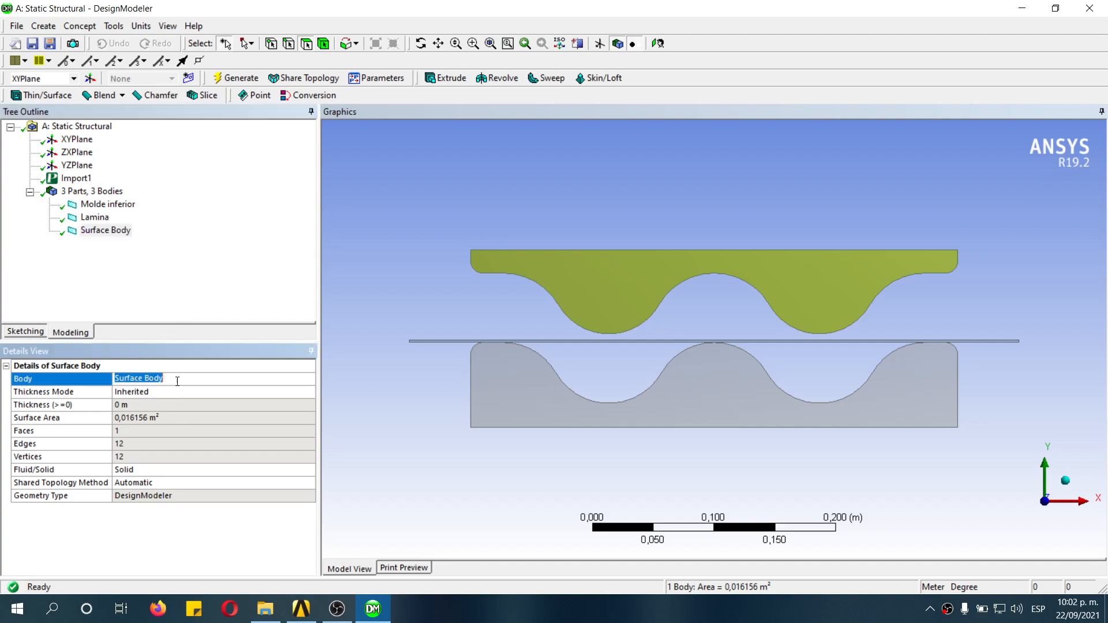
text(Molde superior)
click(365, 265)
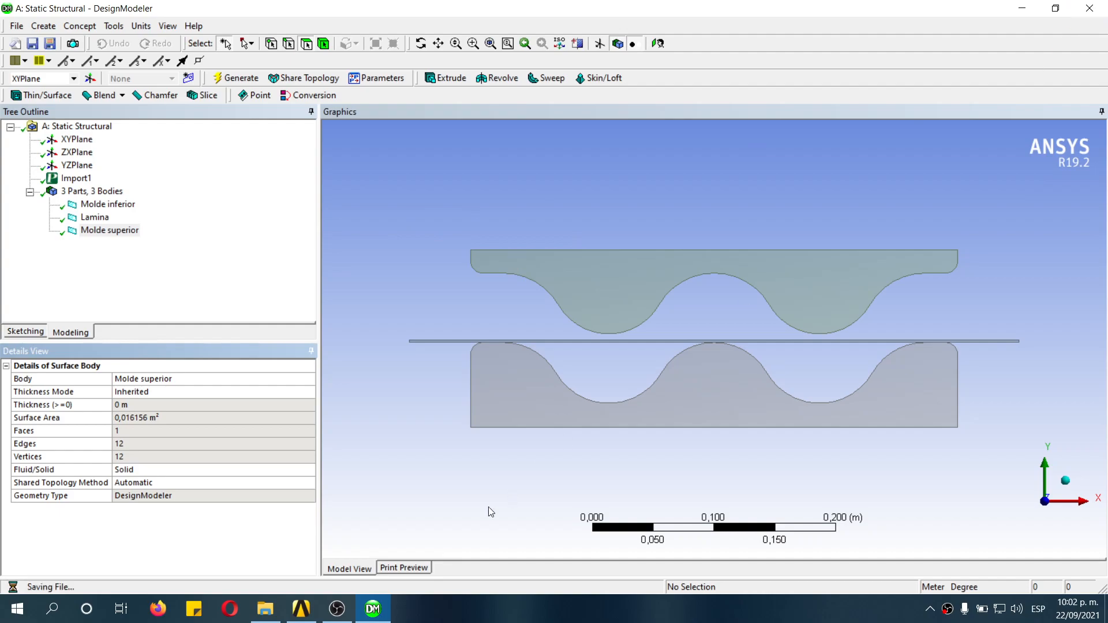
Step: Switch to Workbench and open the Static Structural system's model in Mechanical
click(315, 613)
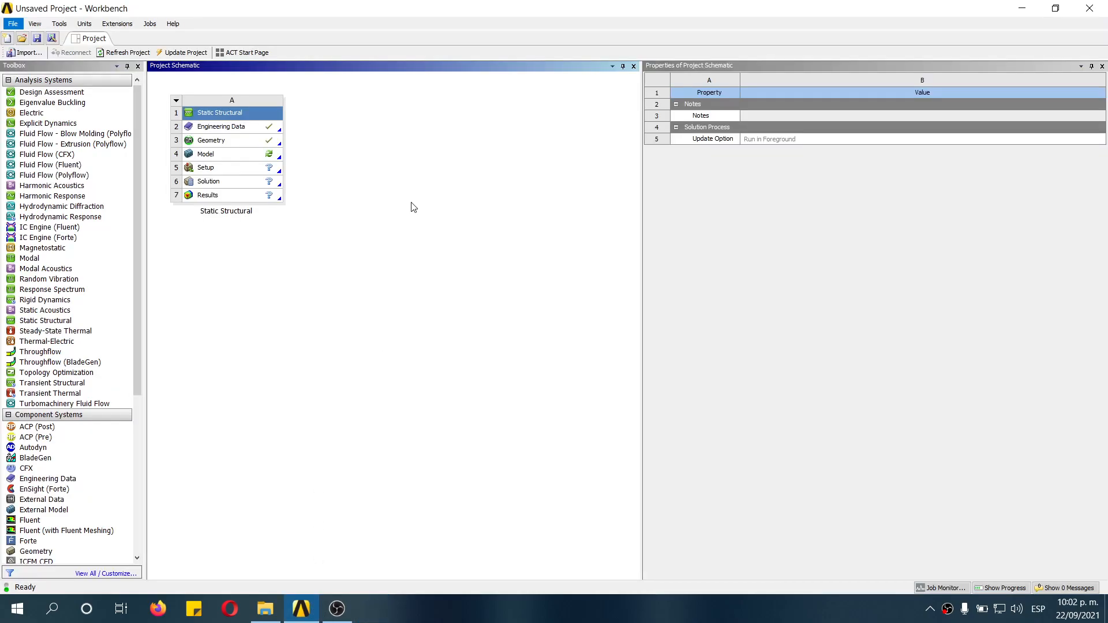
double_click(241, 155)
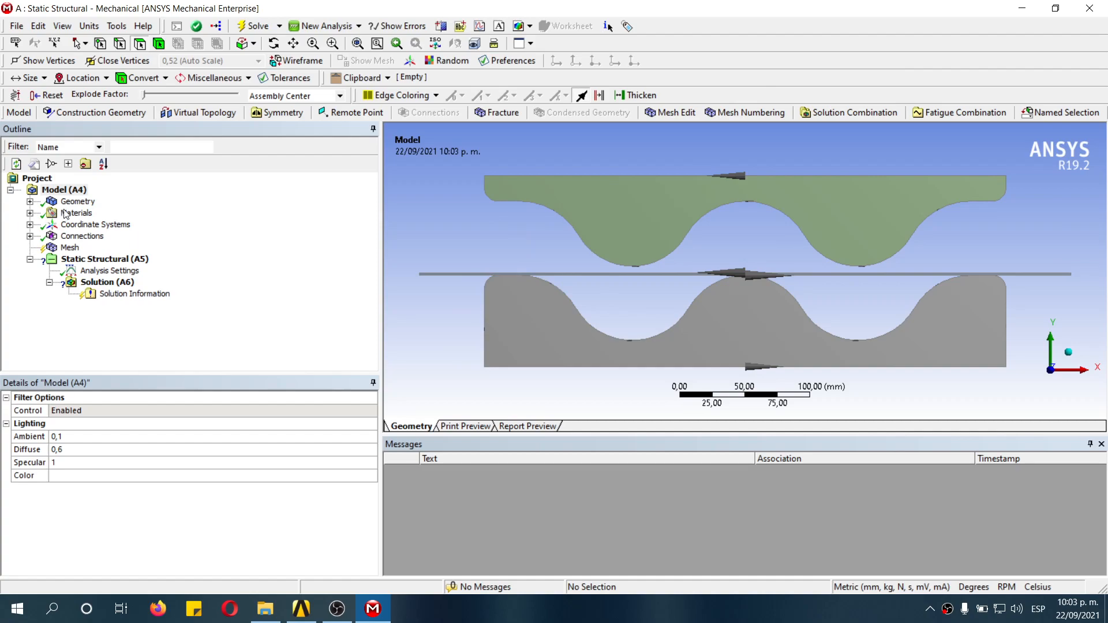
click(161, 218)
Step: Set the stiffness behavior of both Molde inferior and Molde superior to Rigid
click(77, 202)
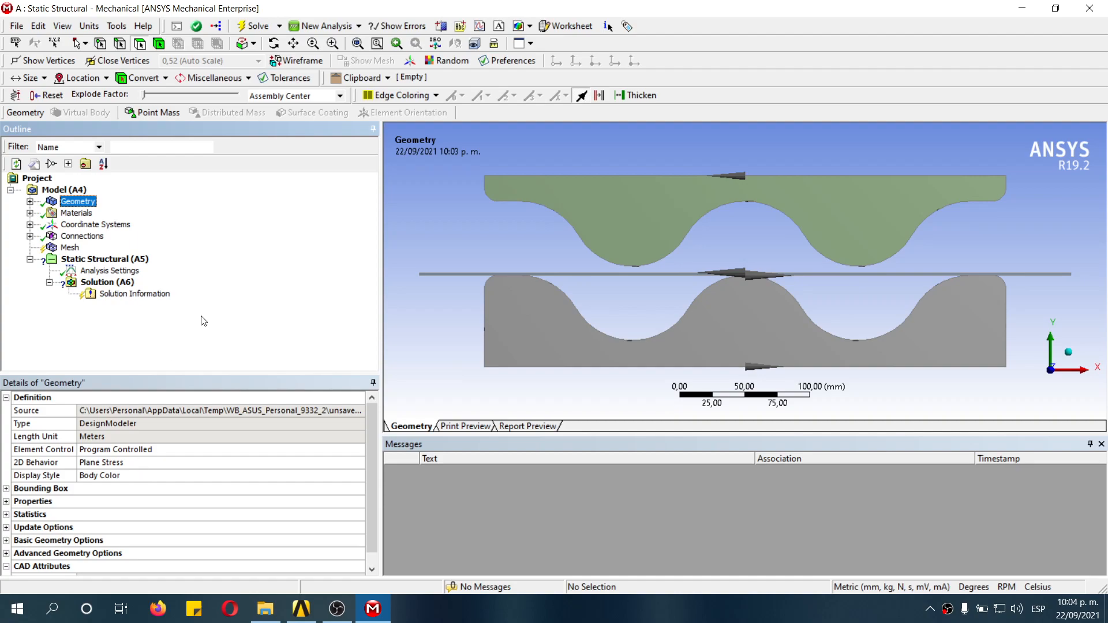
click(29, 201)
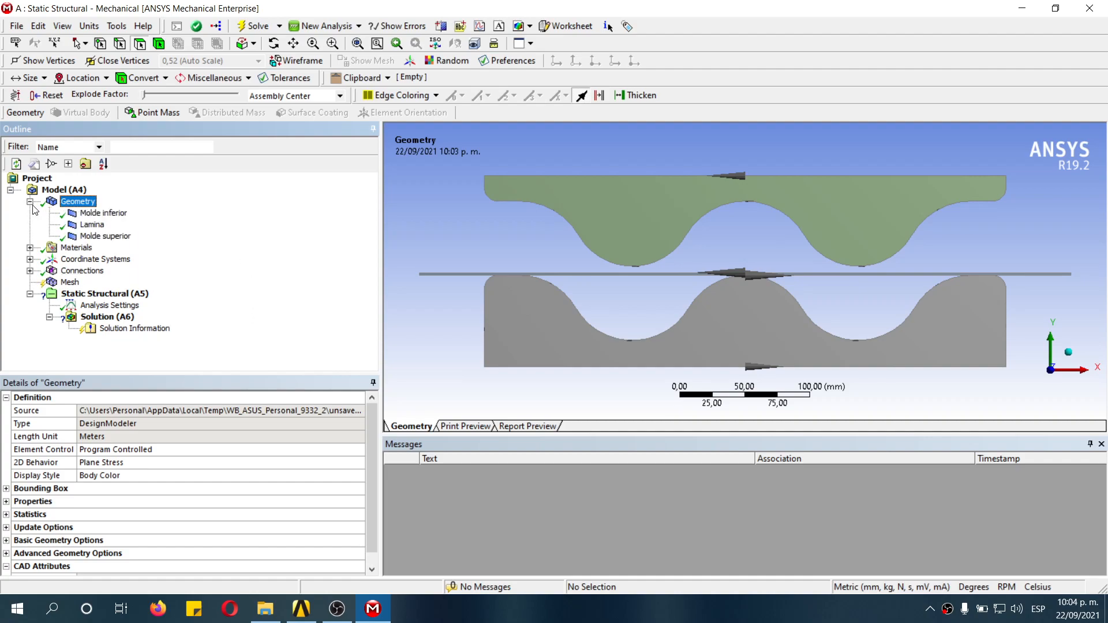
click(122, 214)
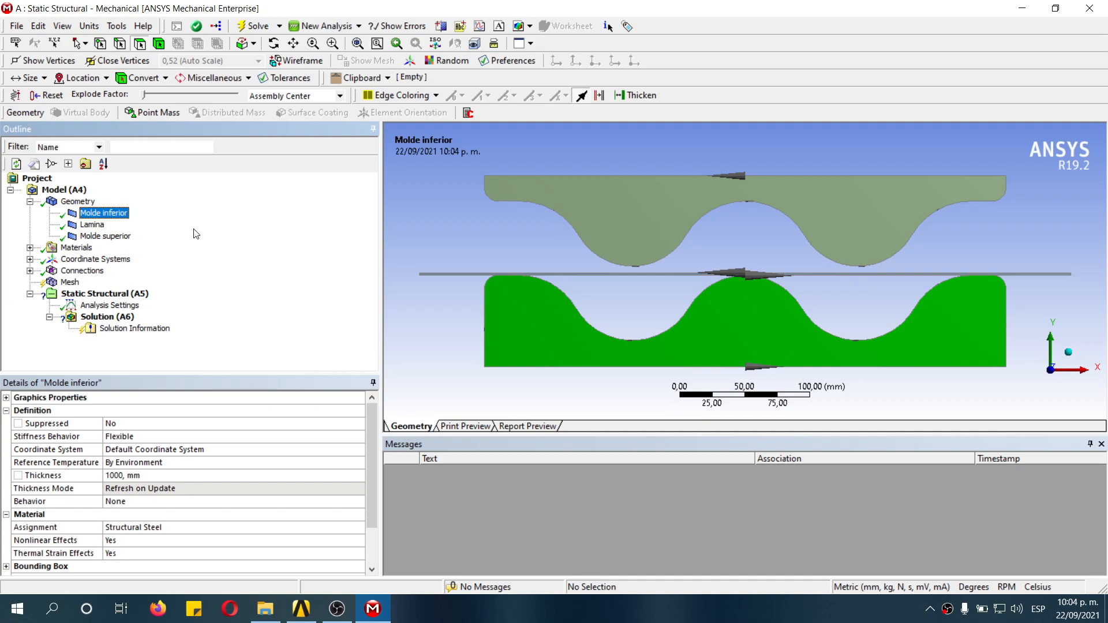
ctrl+click(117, 238)
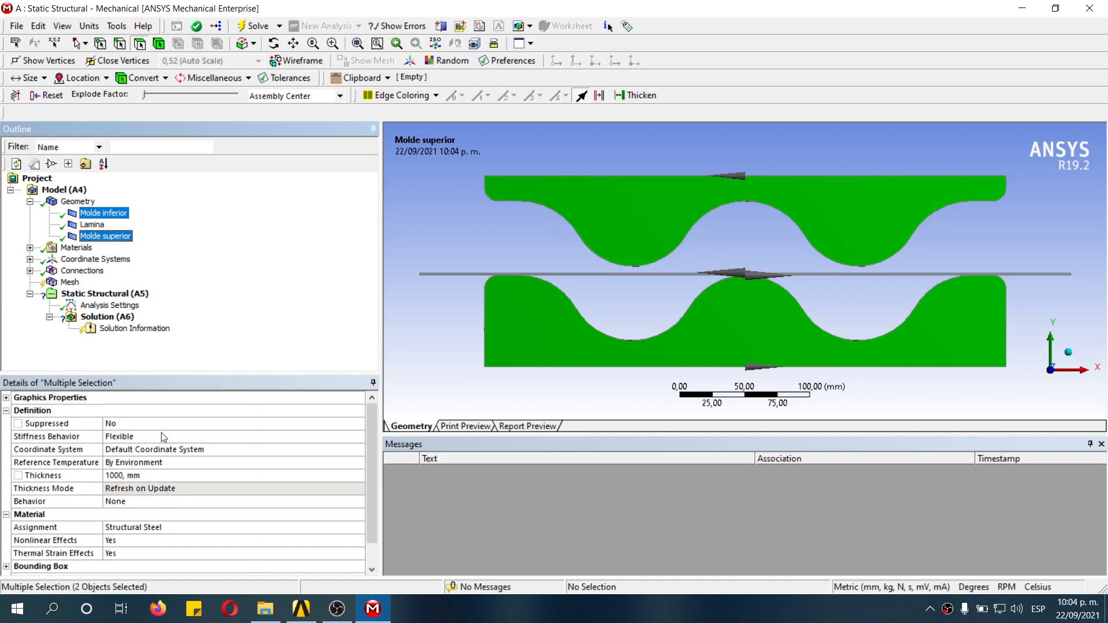
click(133, 437)
click(358, 440)
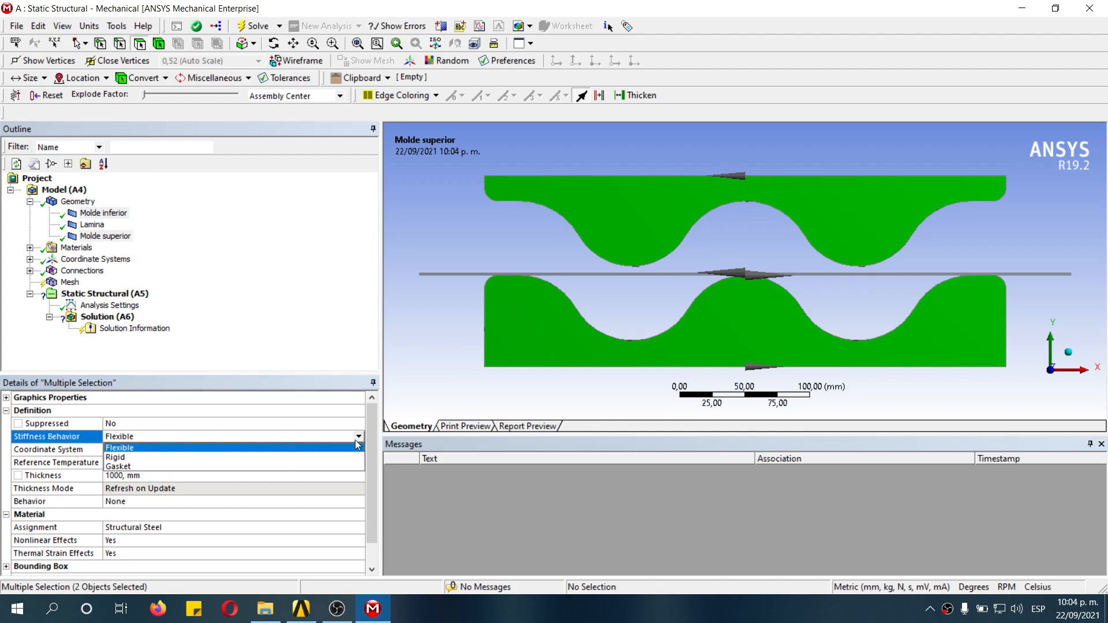
click(144, 455)
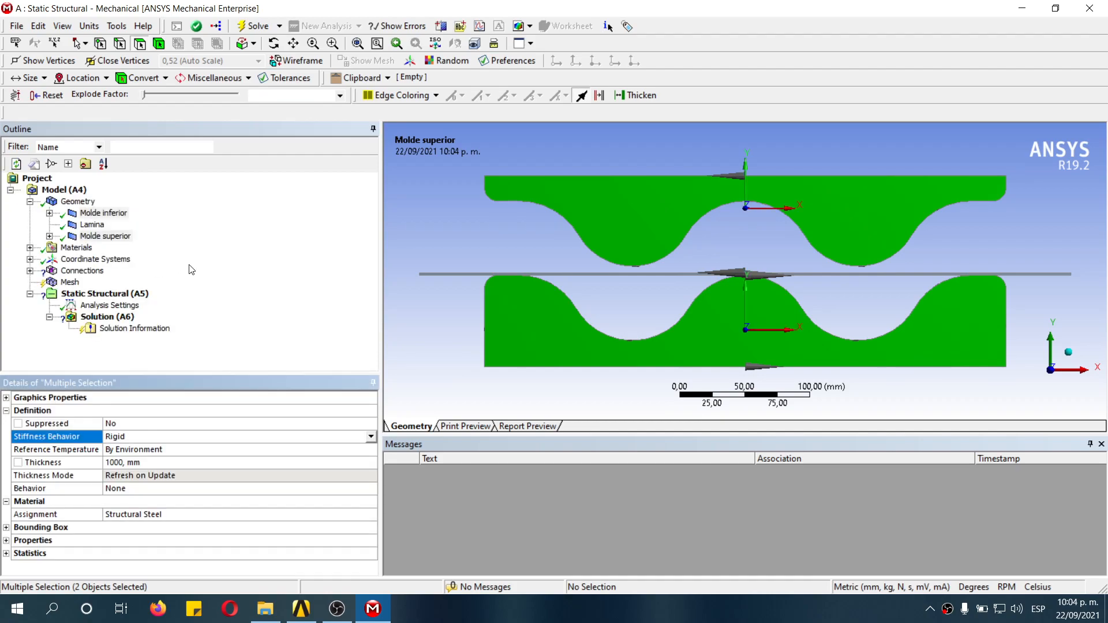
Step: Assign the Aluminum Alloy NL material to the Lamina body
click(98, 226)
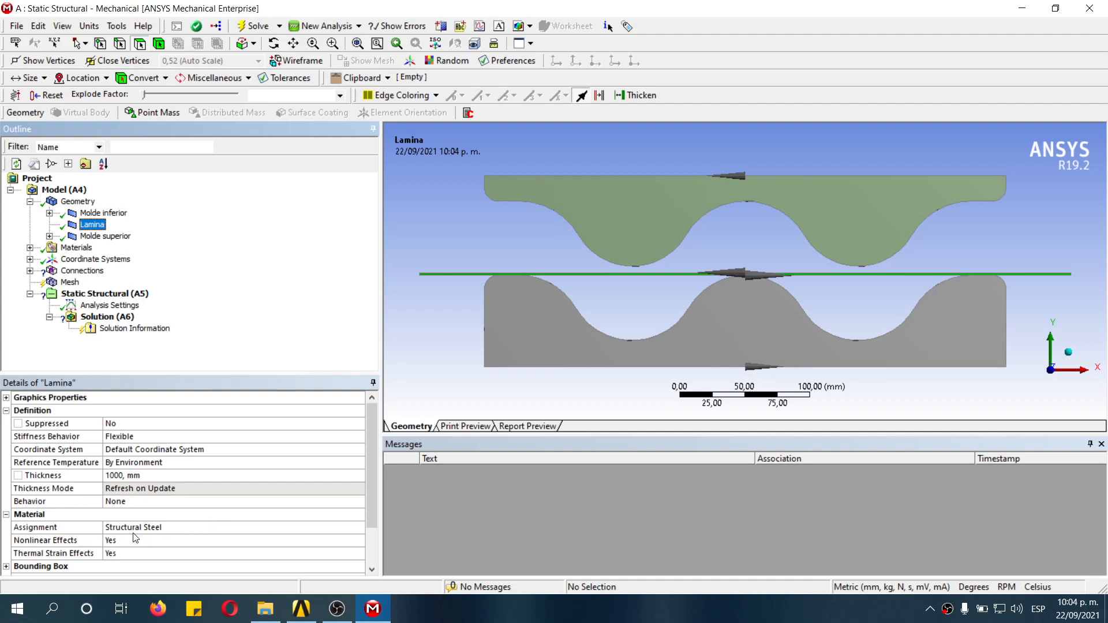
click(180, 529)
click(359, 527)
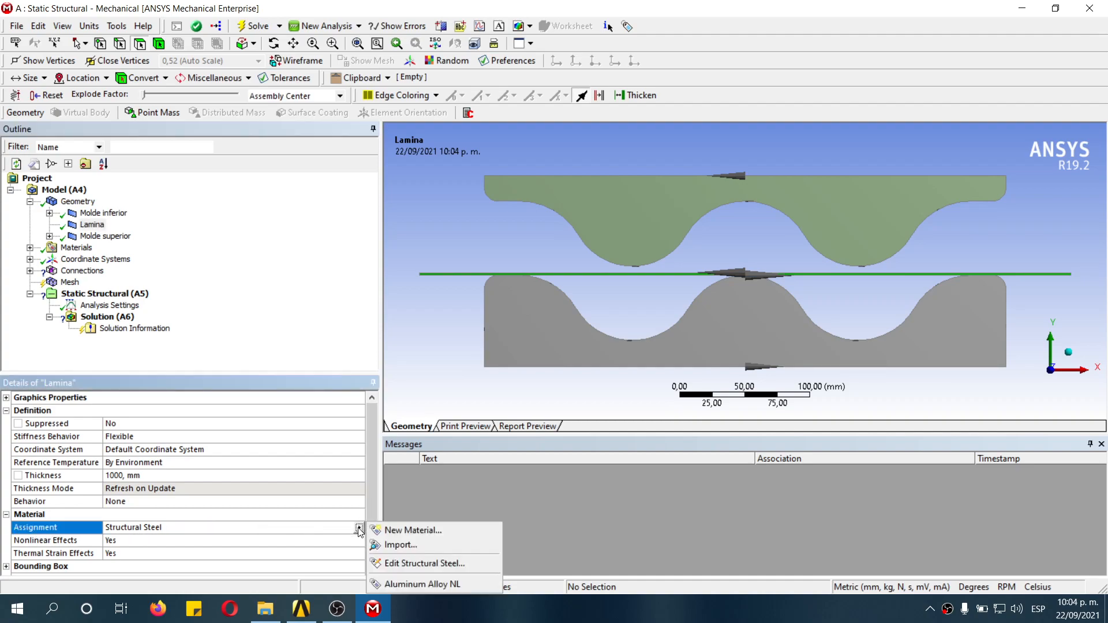
click(413, 585)
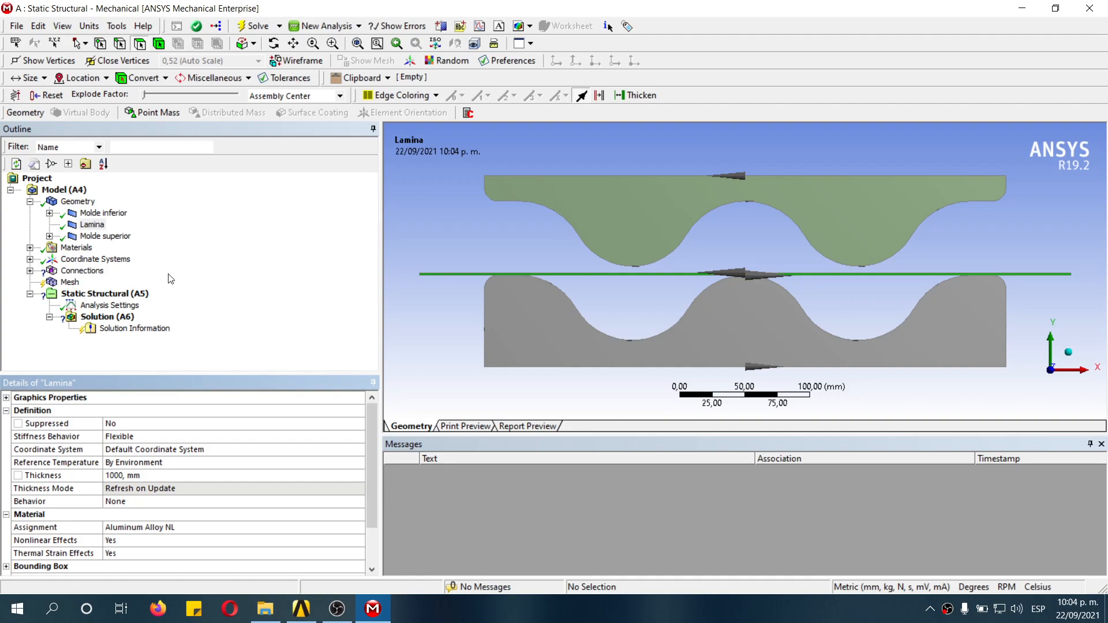
click(72, 222)
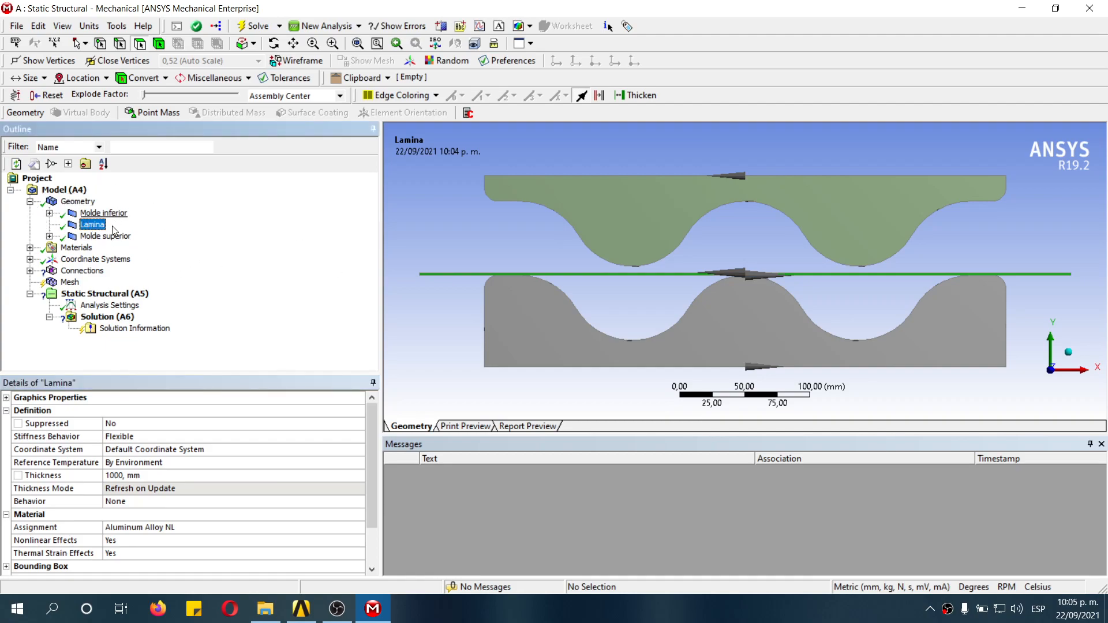
click(29, 202)
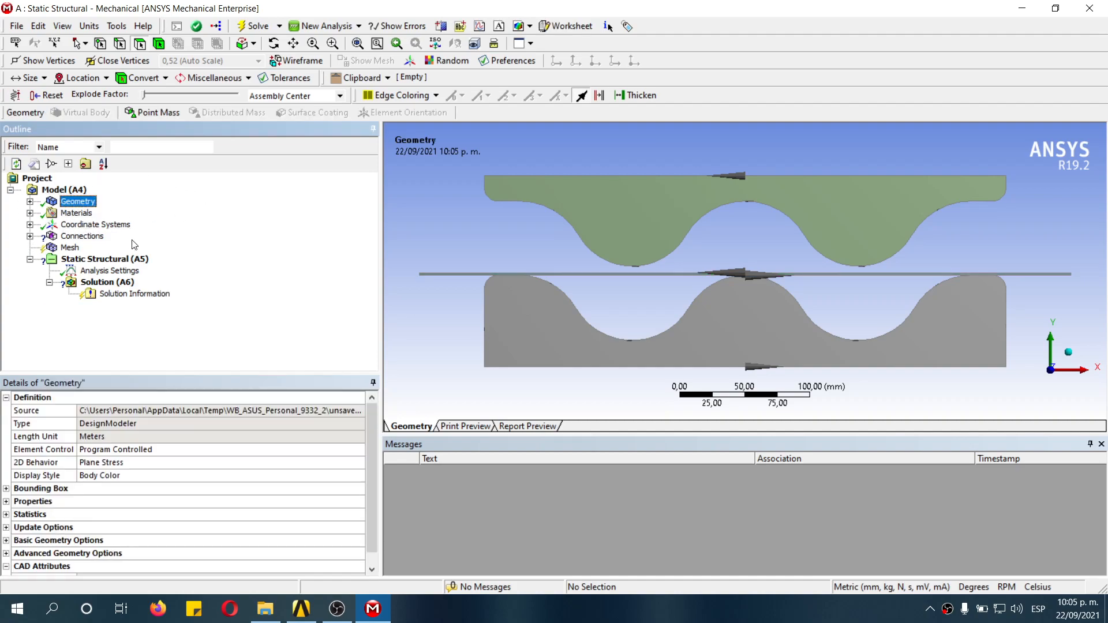
Step: Delete the existing Contacts group under the model's connections
click(83, 236)
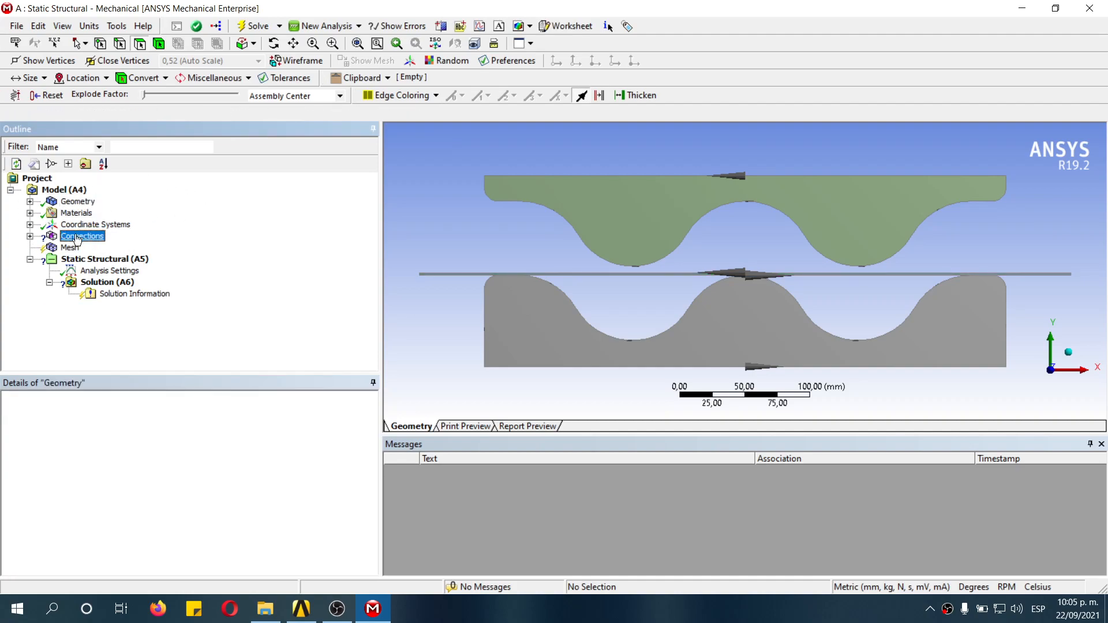
click(30, 237)
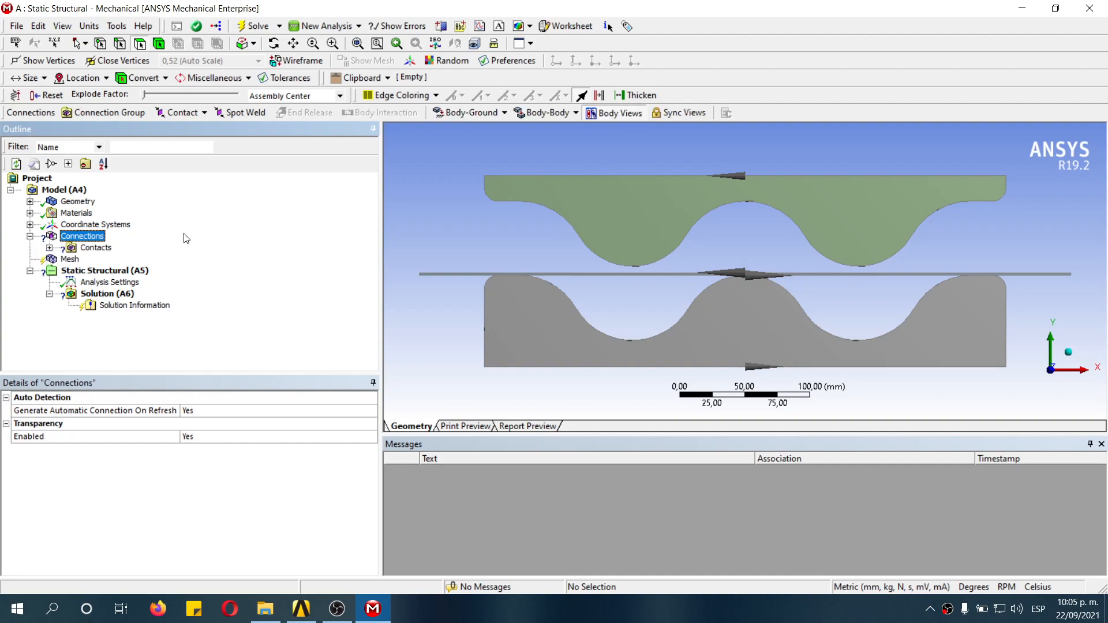
click(90, 249)
right_click(90, 250)
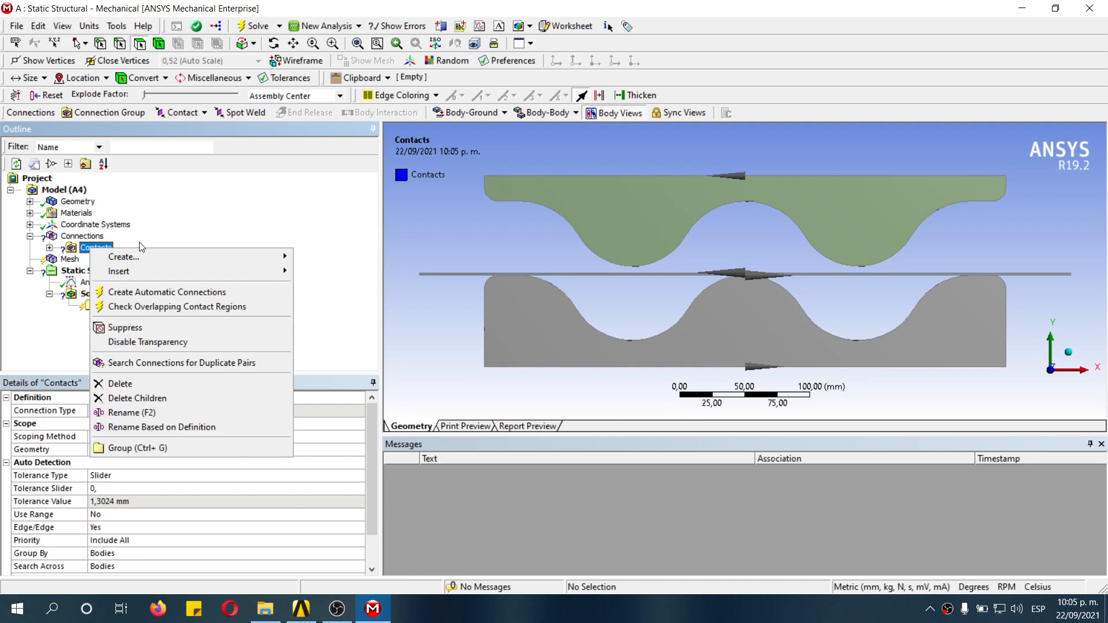
click(148, 381)
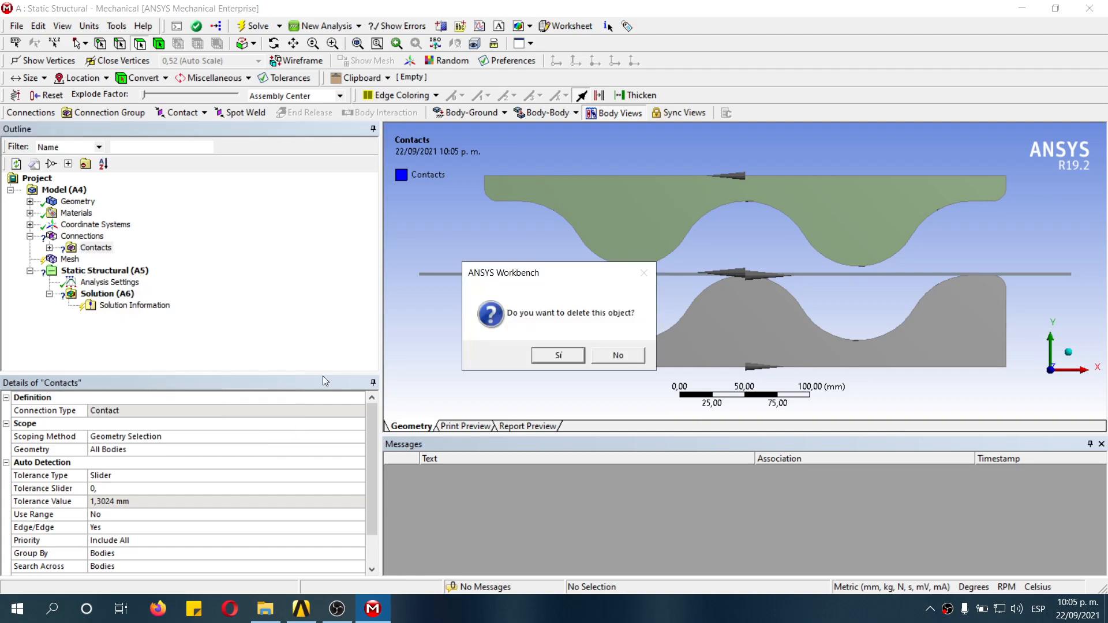
click(557, 355)
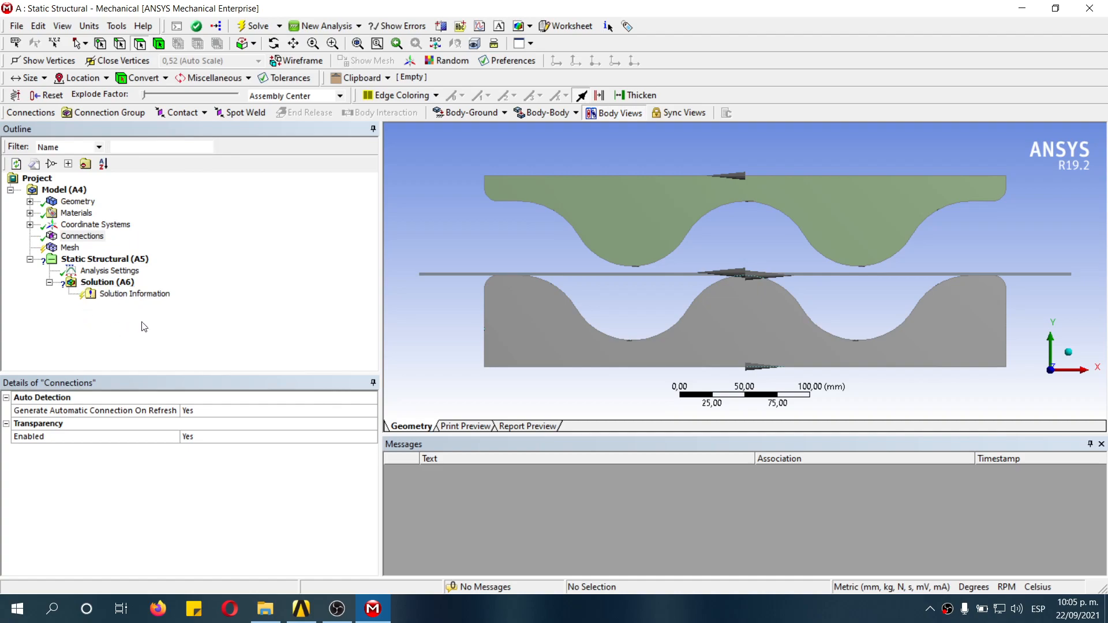
Step: Add a manual Frictional contact and assign the upper edge of the Lamina as its contact side
click(185, 113)
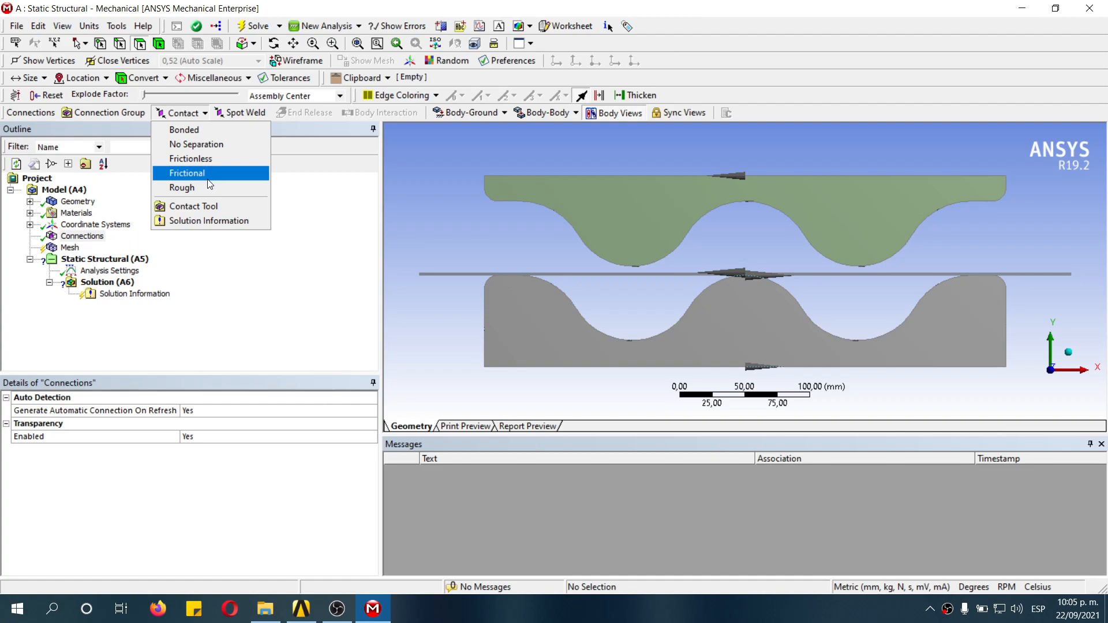
click(186, 173)
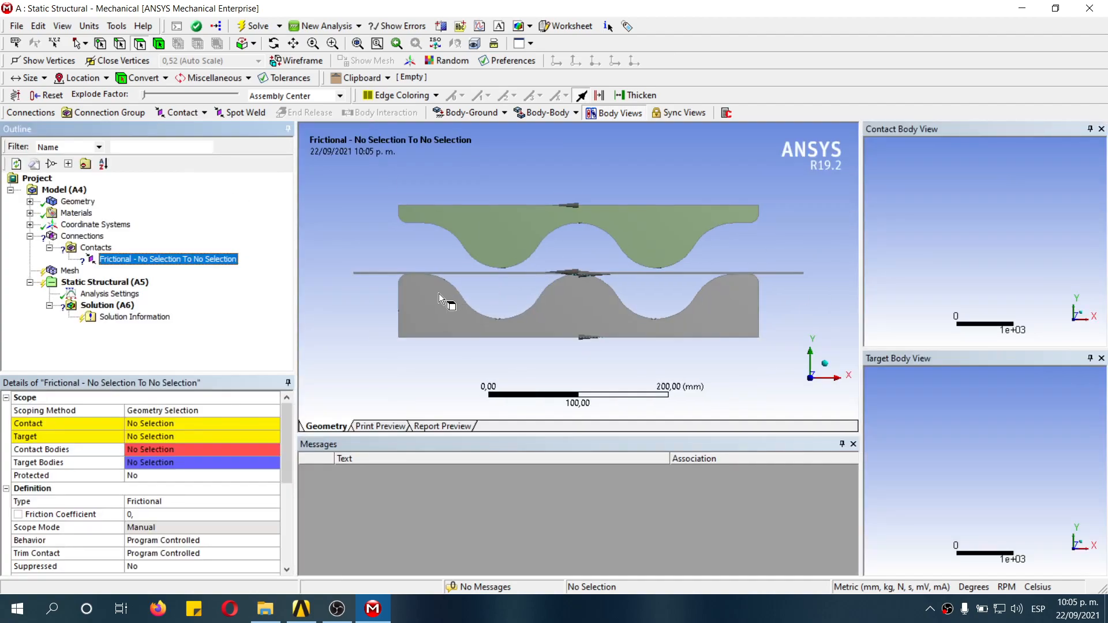
drag(332, 238, 455, 312)
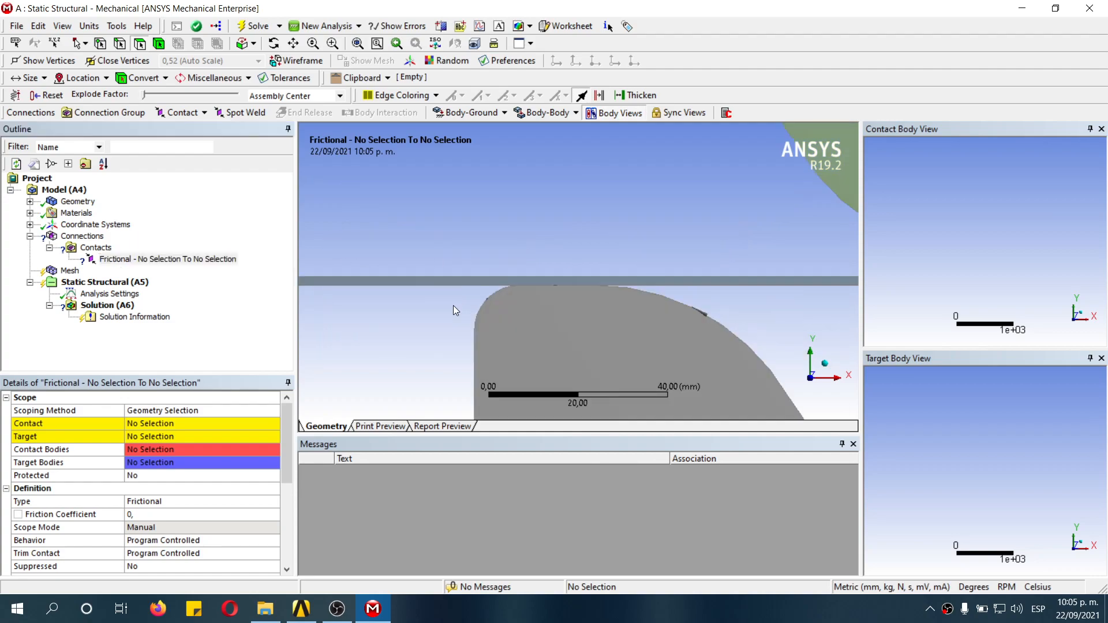
scroll(467, 293, down, 2)
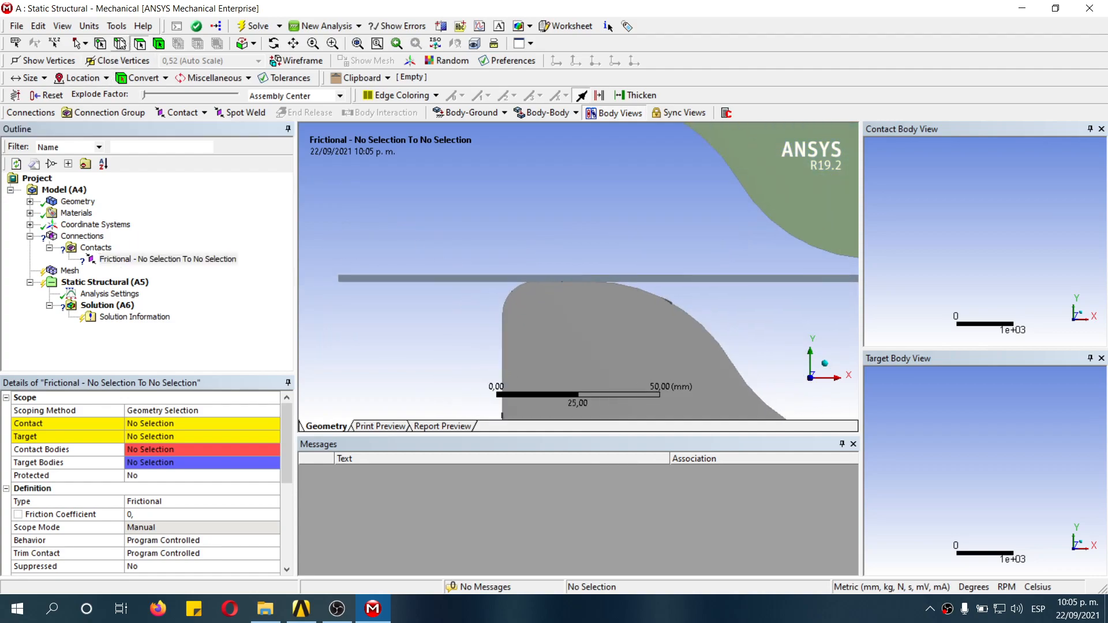
scroll(570, 275, down, 1)
click(583, 274)
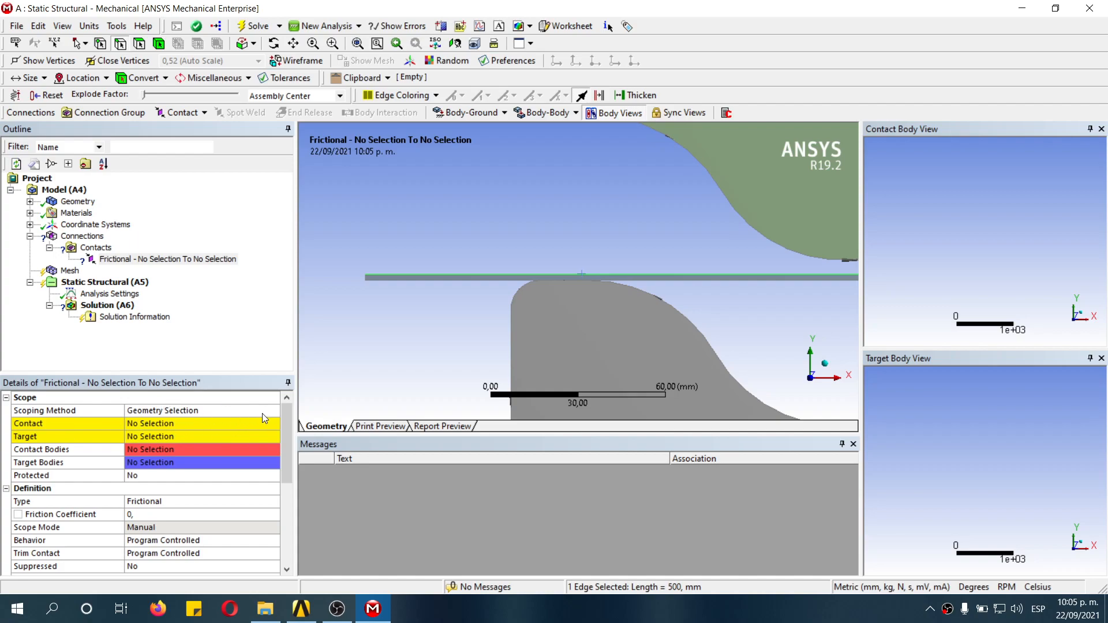
click(191, 428)
click(181, 423)
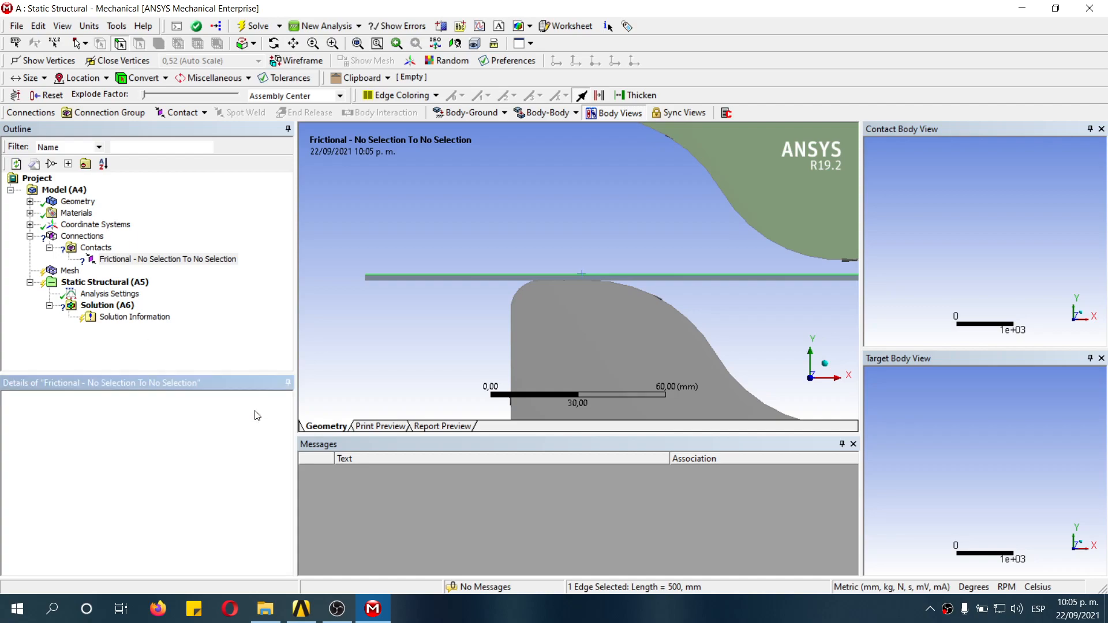
Step: Assign the nine lower profile edges of Molde superior, including its rounded corners, as the frictional contact's target
scroll(521, 279, up, 1)
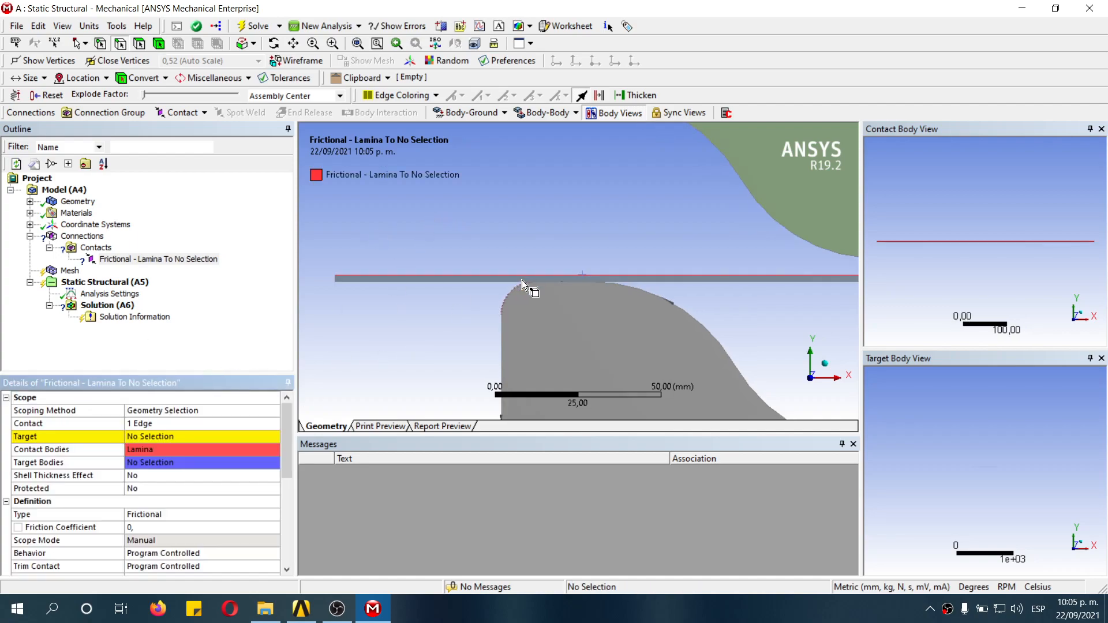
scroll(522, 279, up, 4)
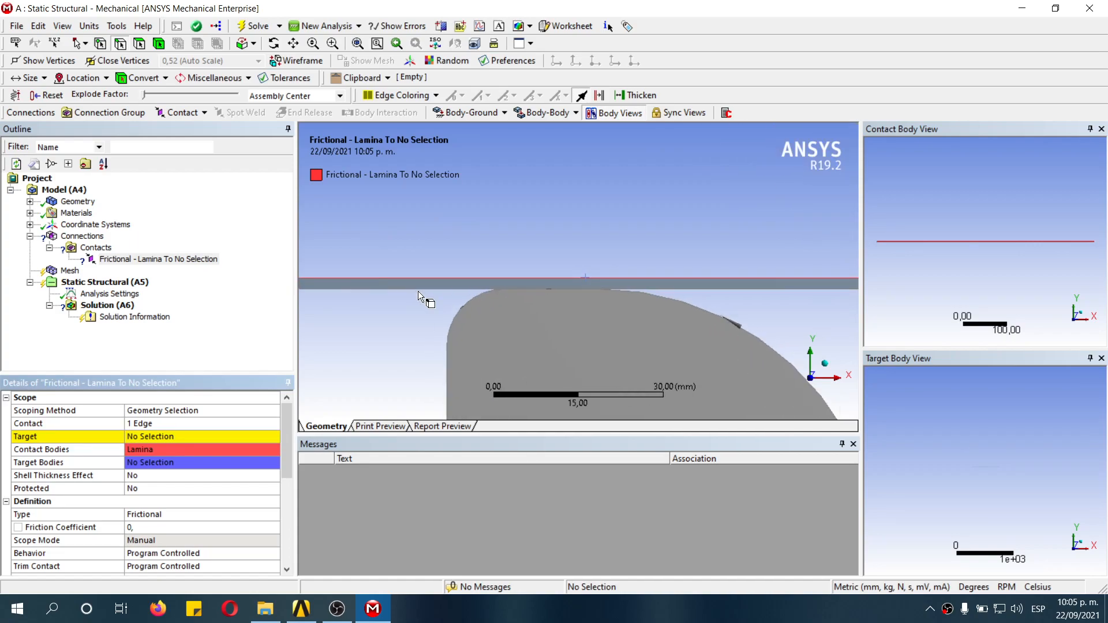
scroll(418, 291, down, 5)
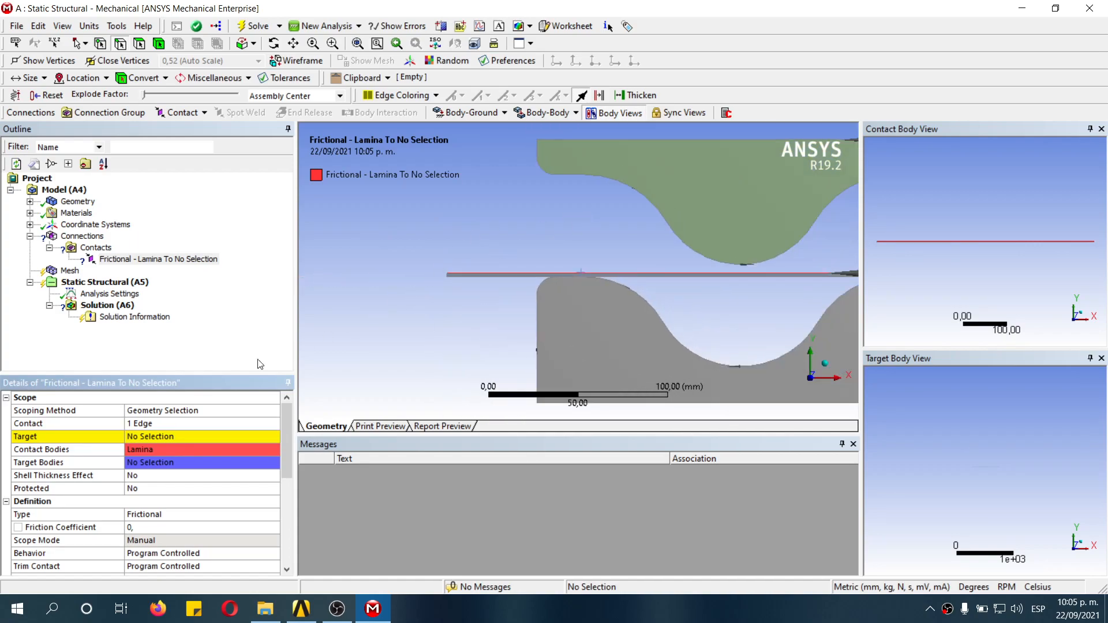
click(153, 437)
scroll(564, 222, down, 1)
scroll(563, 221, down, 5)
right_drag(543, 205, 837, 290)
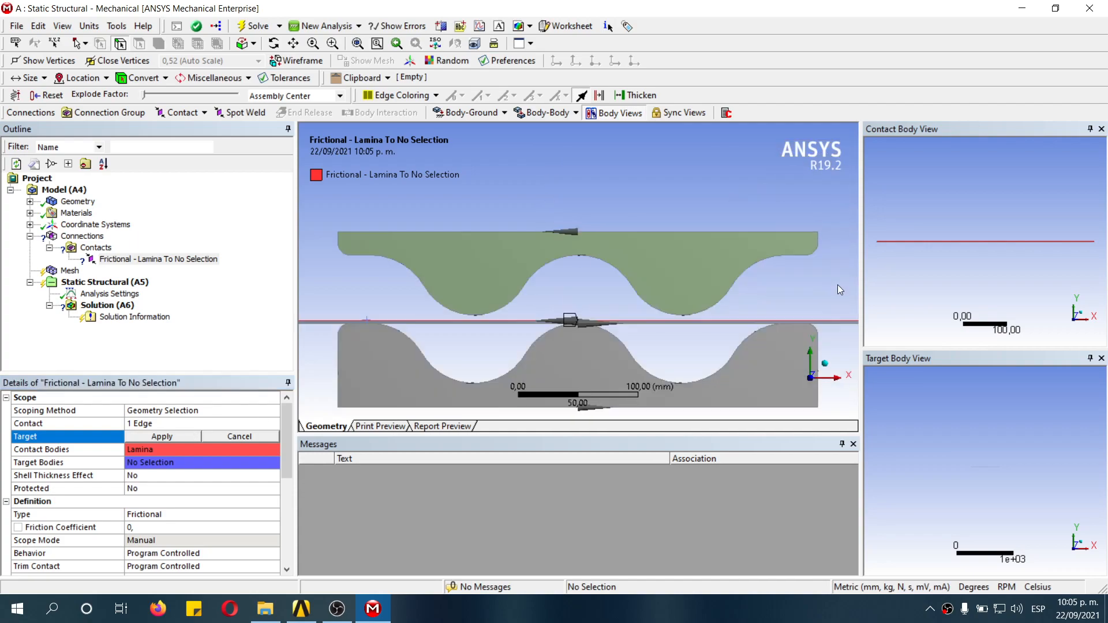
click(339, 252)
ctrl+click(361, 255)
ctrl+click(390, 261)
ctrl+click(450, 310)
ctrl+click(542, 271)
ctrl+click(736, 291)
ctrl+click(741, 271)
ctrl+click(800, 257)
ctrl+click(815, 251)
click(184, 440)
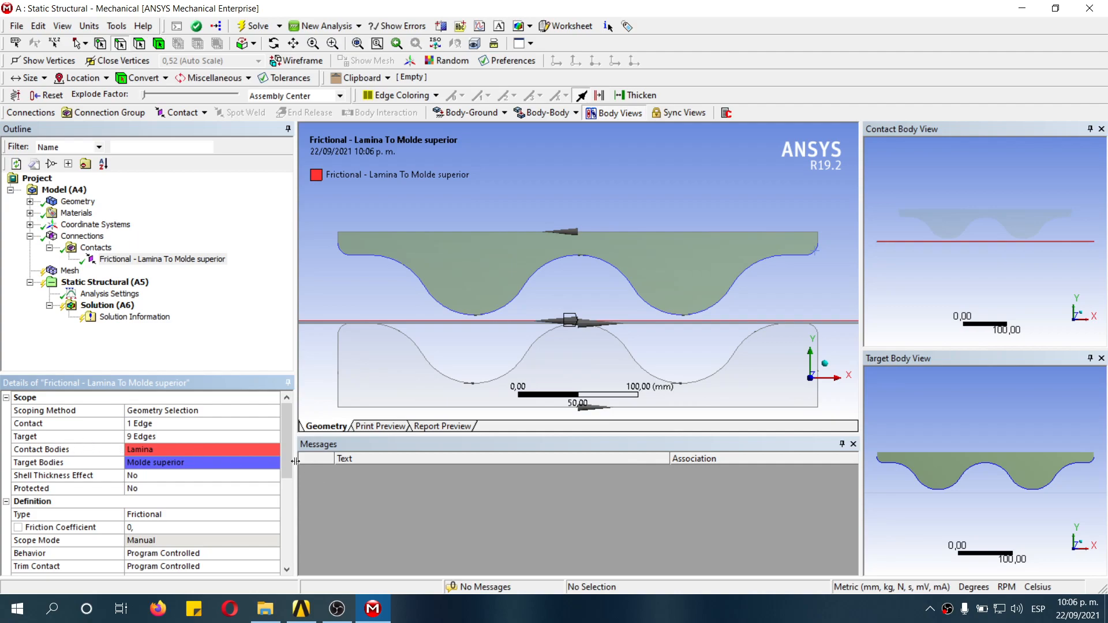
Step: Set the Lamina to Molde superior contact's friction coefficient to 0,22 and its behavior to Asymmetric
drag(289, 452, 285, 486)
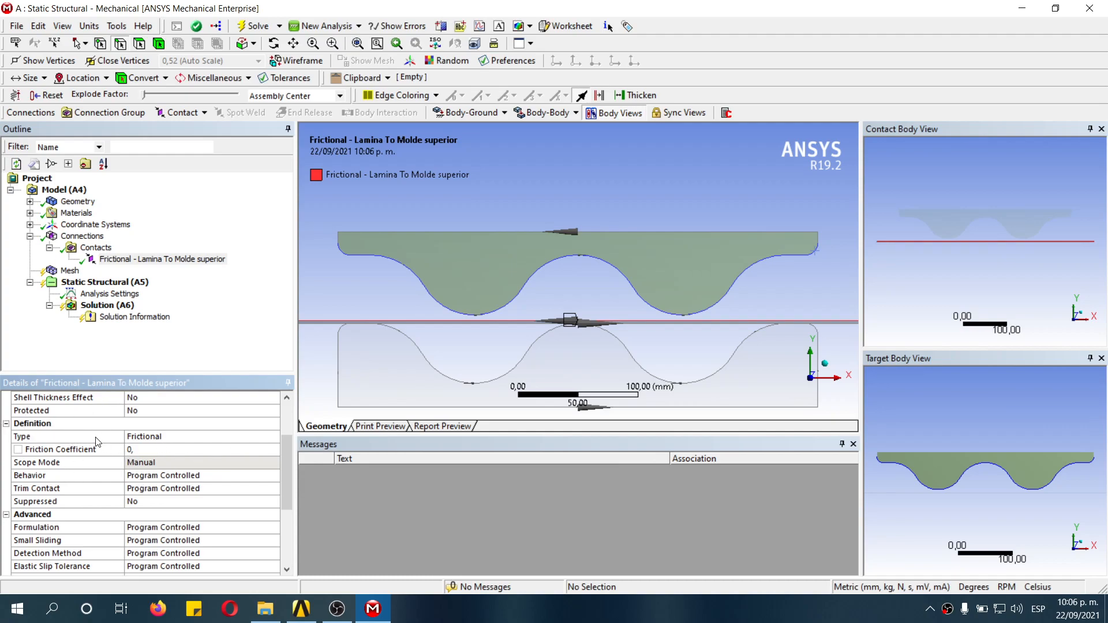
click(149, 451)
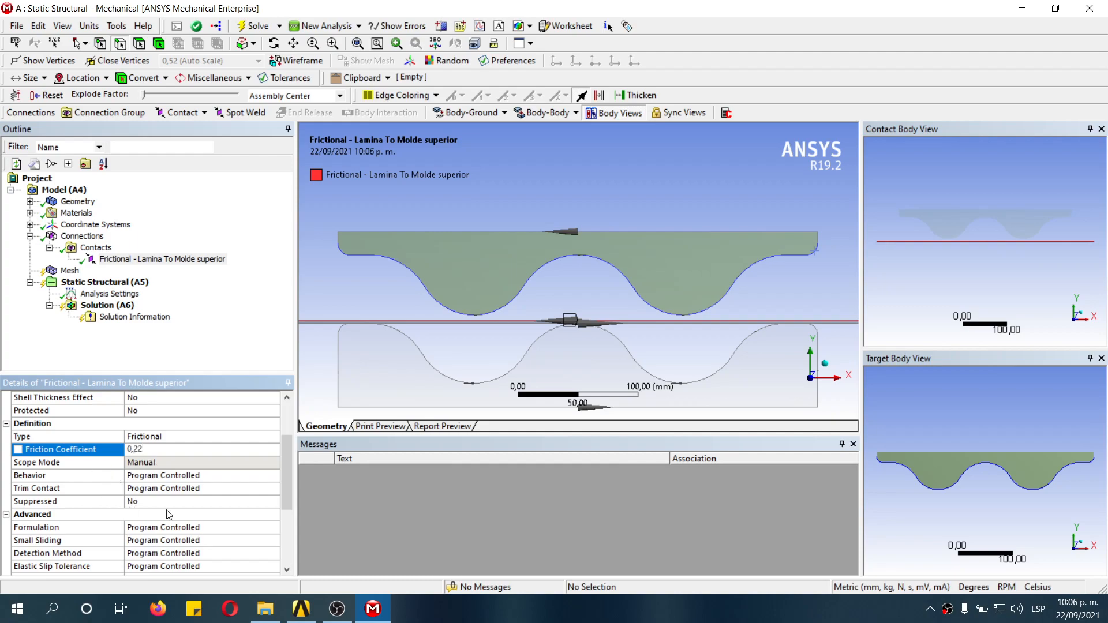
scroll(291, 495, down, 1)
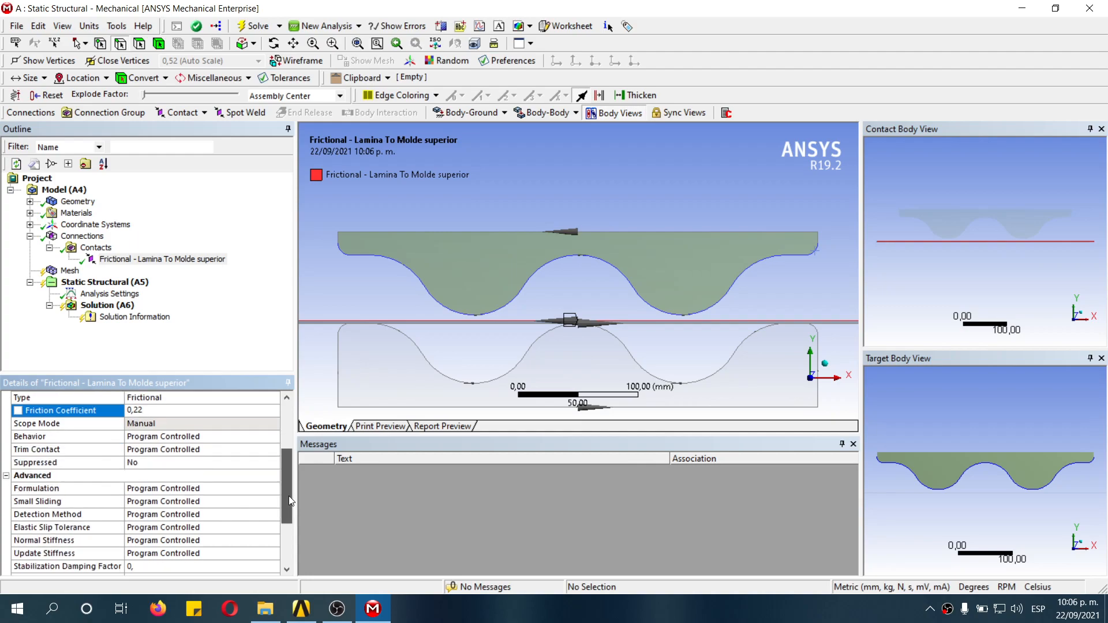
click(191, 437)
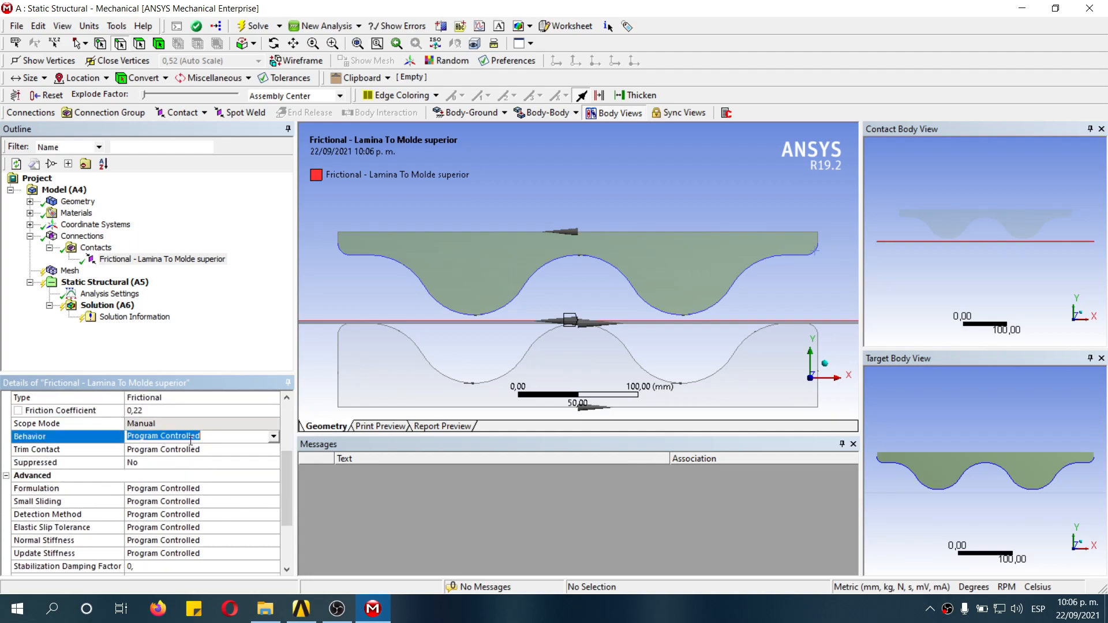
click(274, 437)
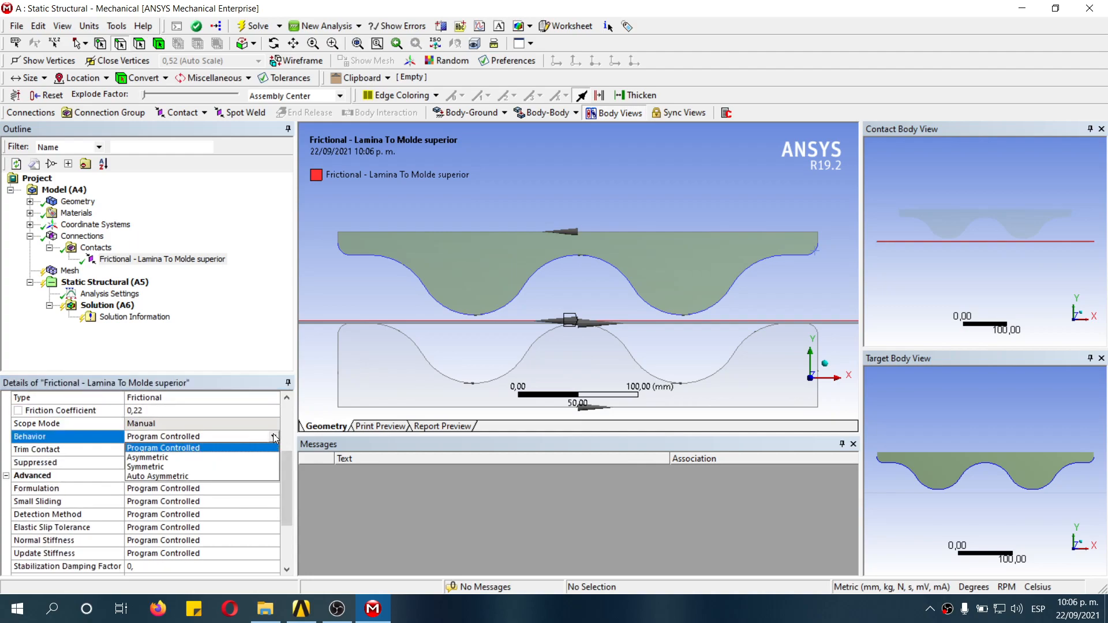
click(157, 458)
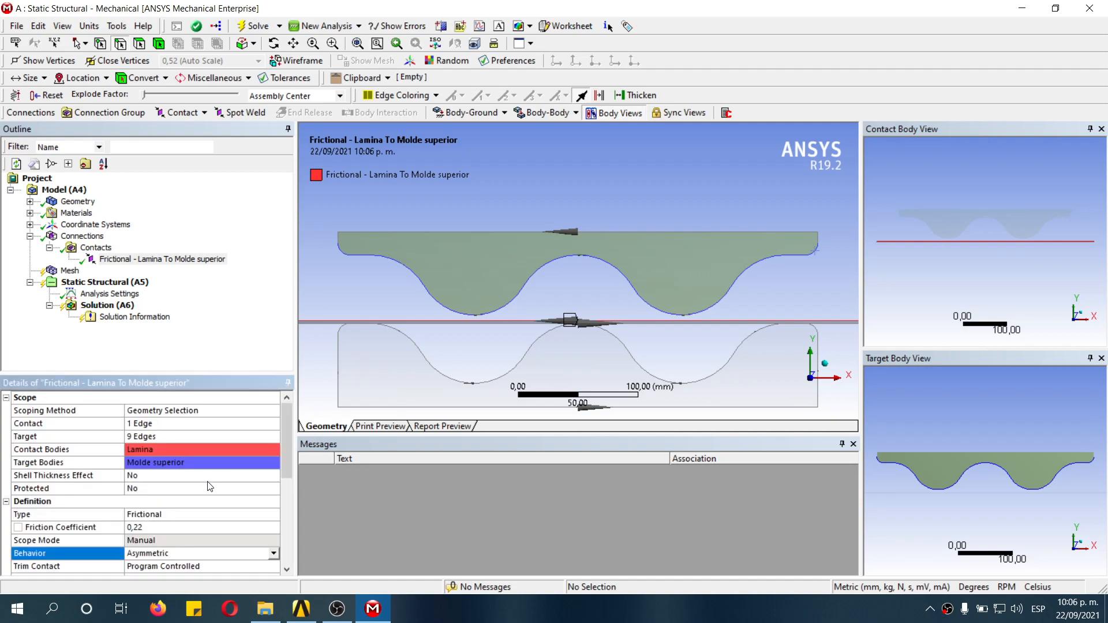
Step: Set the Lamina to Molde superior contact's formulation to Augmented Lagrange
scroll(199, 499, down, 3)
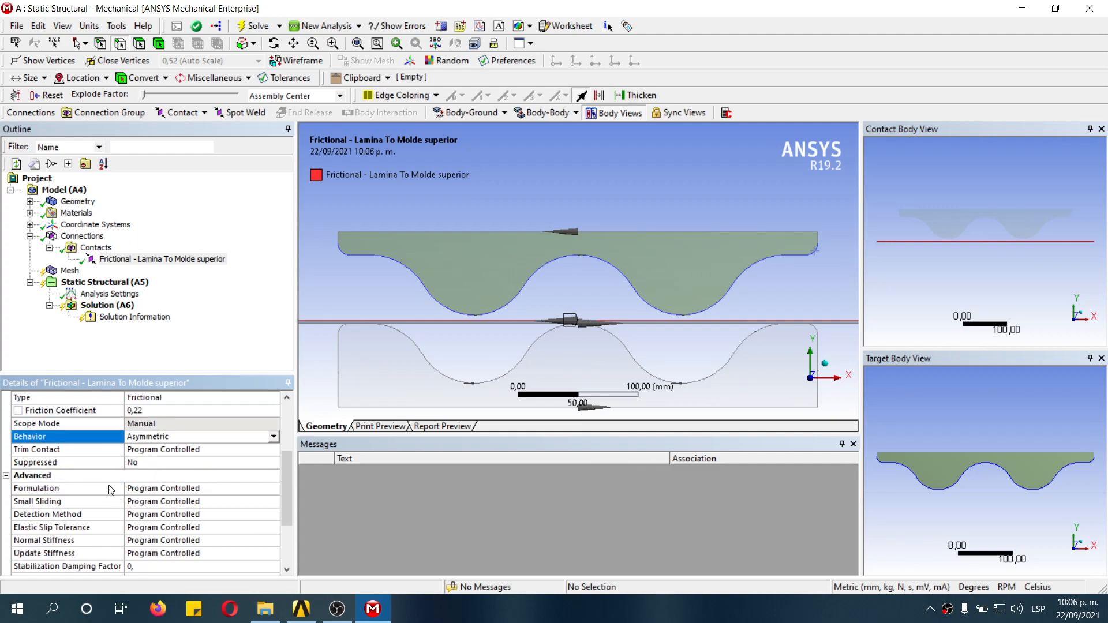
scroll(57, 496, down, 1)
click(179, 450)
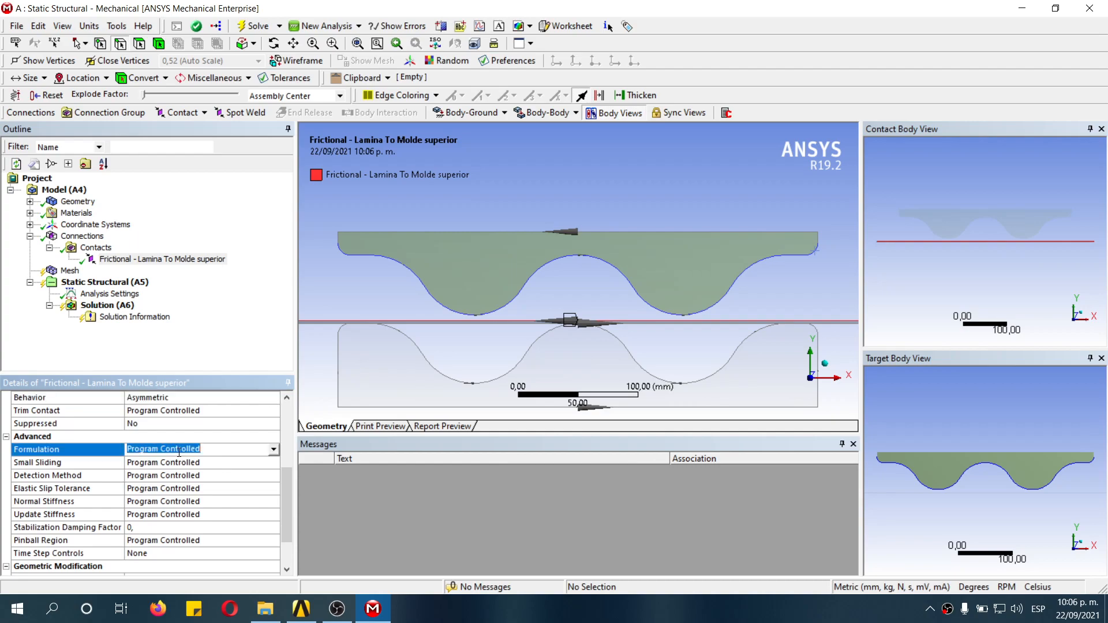
click(273, 450)
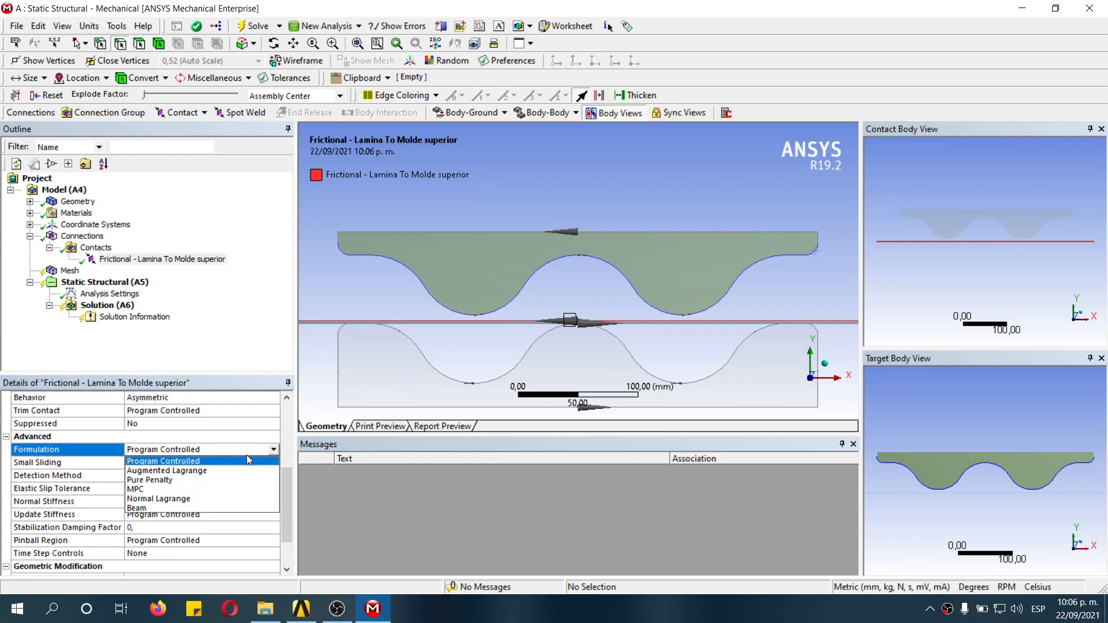
click(204, 470)
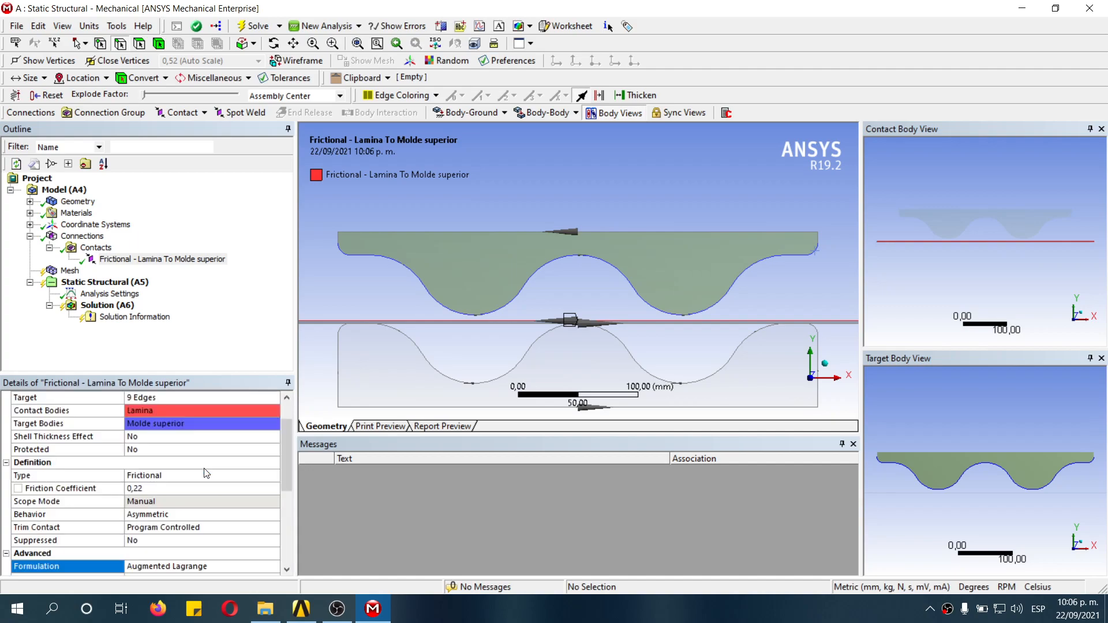
Step: Define the contact's normal stiffness by Factor and set the normal stiffness factor to 0,01
scroll(189, 459, down, 3)
scroll(187, 464, down, 1)
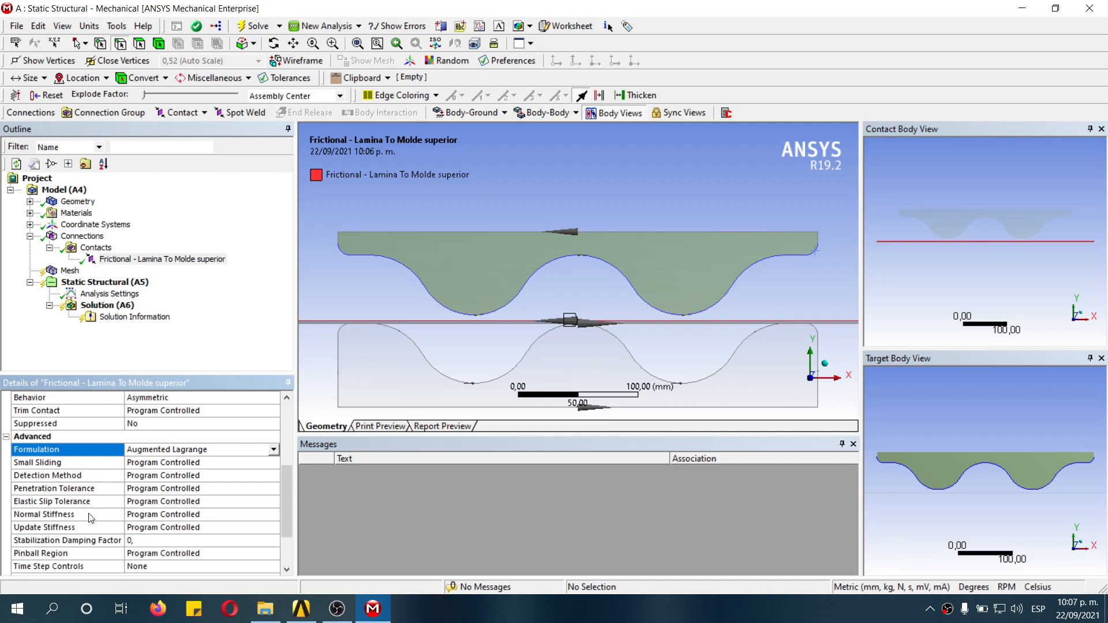
click(187, 514)
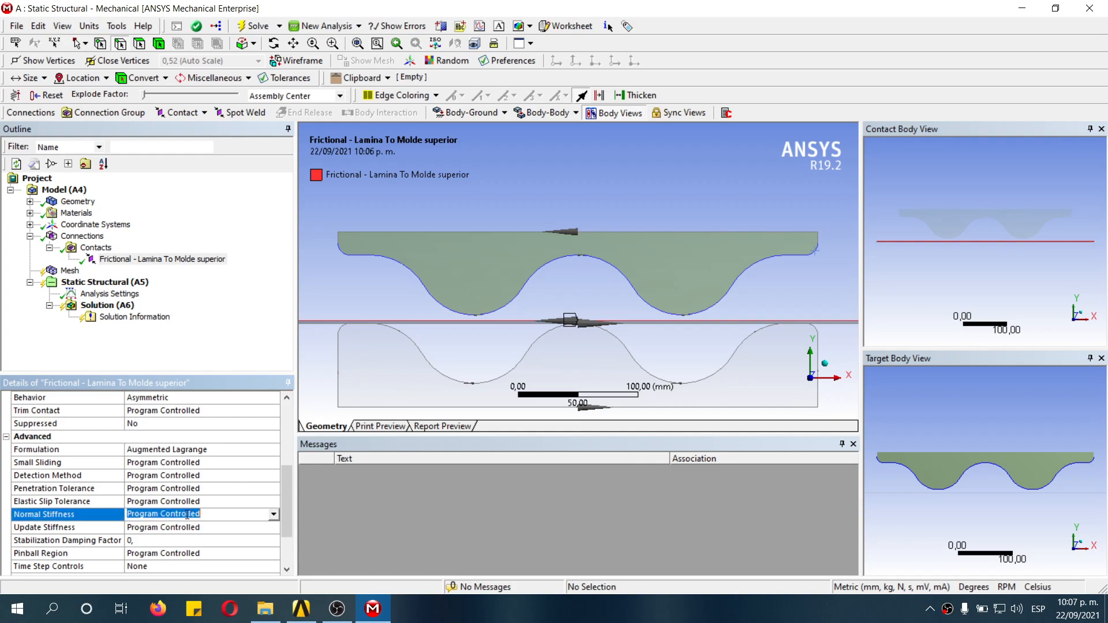
click(273, 515)
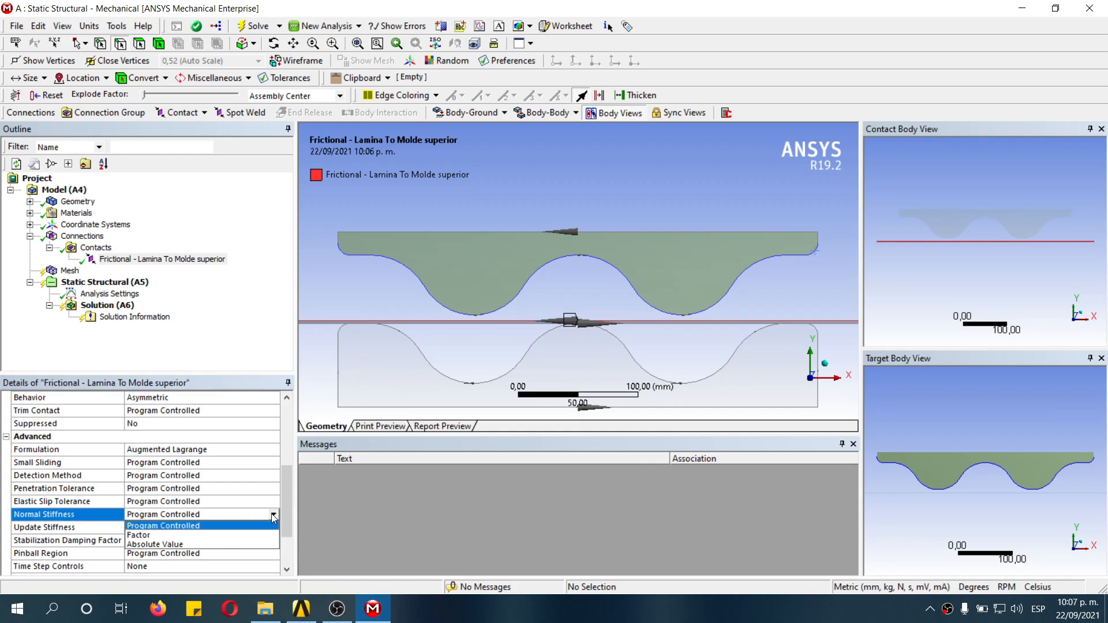
click(161, 535)
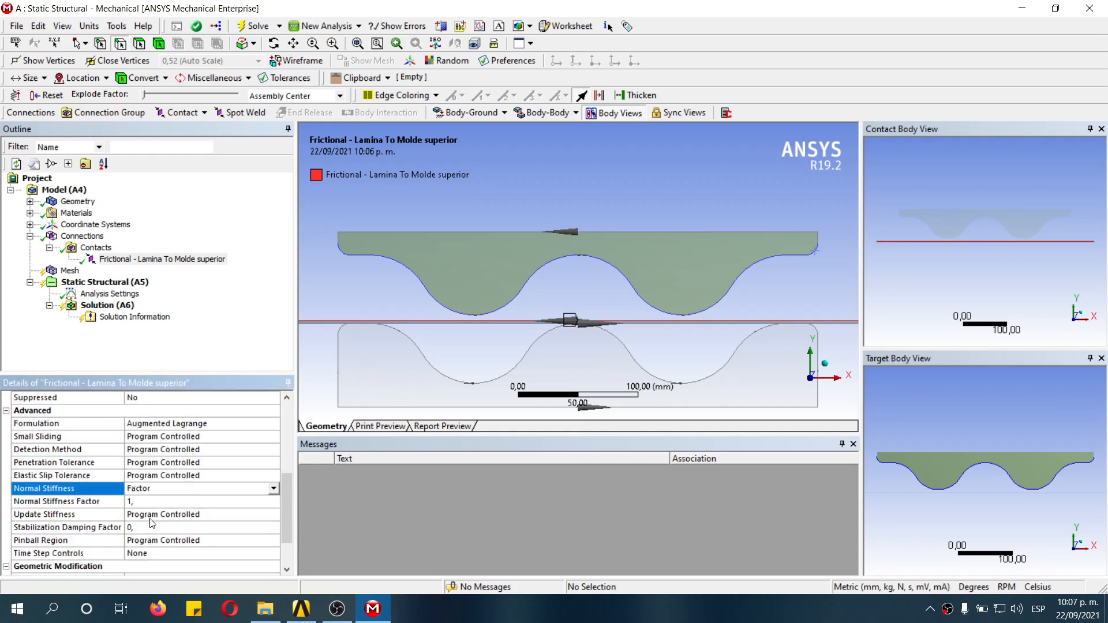
click(148, 502)
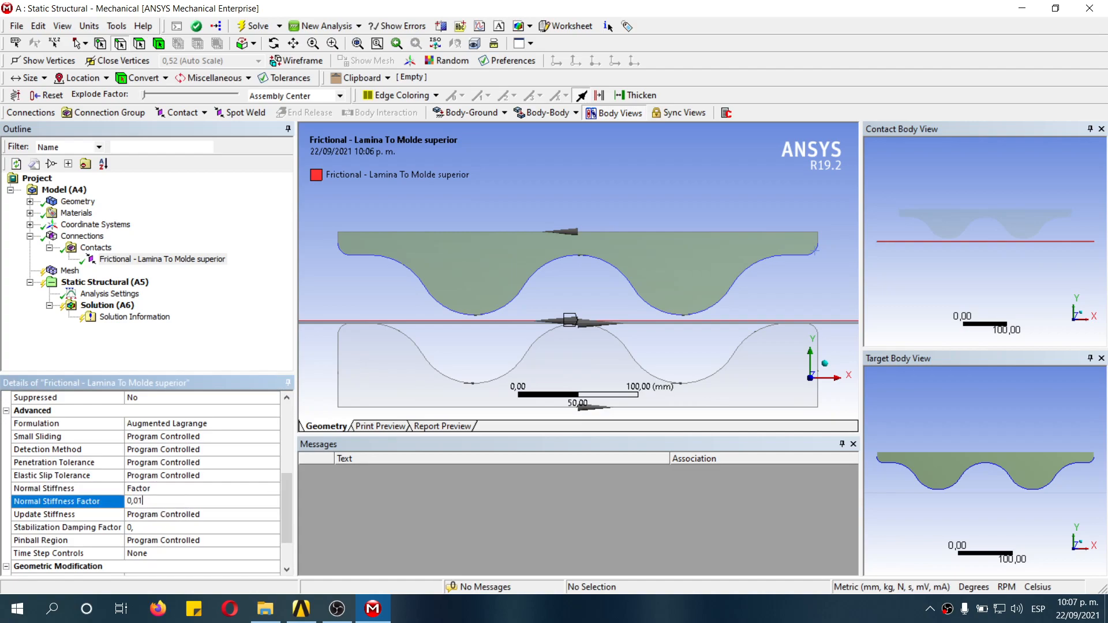
click(192, 516)
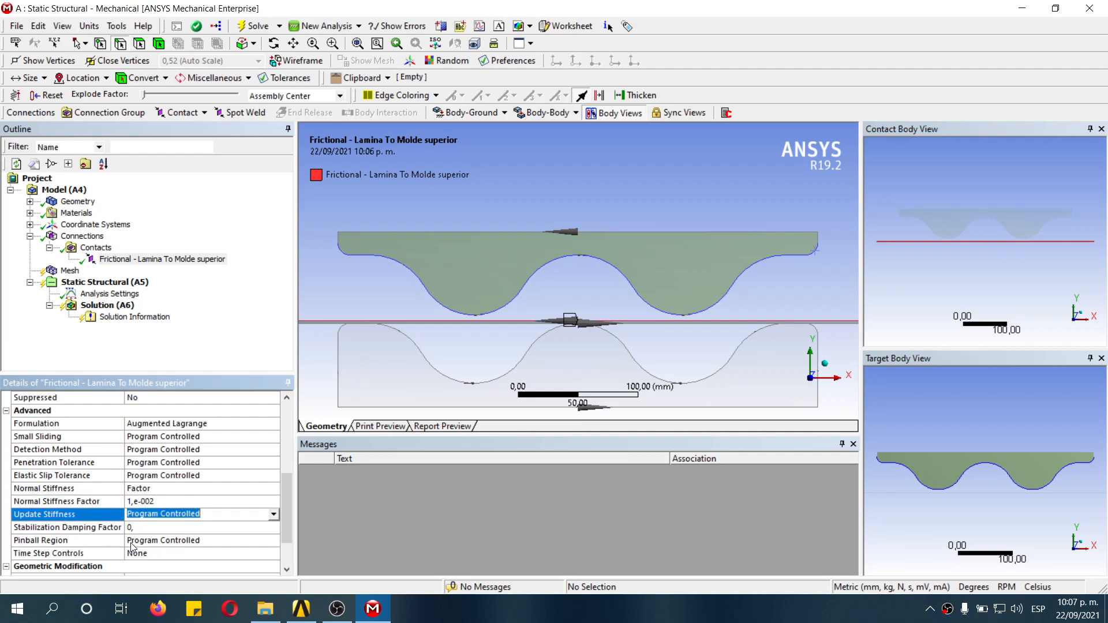
Step: Define the contact's pinball region by Radius with a pinball radius of 1 mm
click(177, 538)
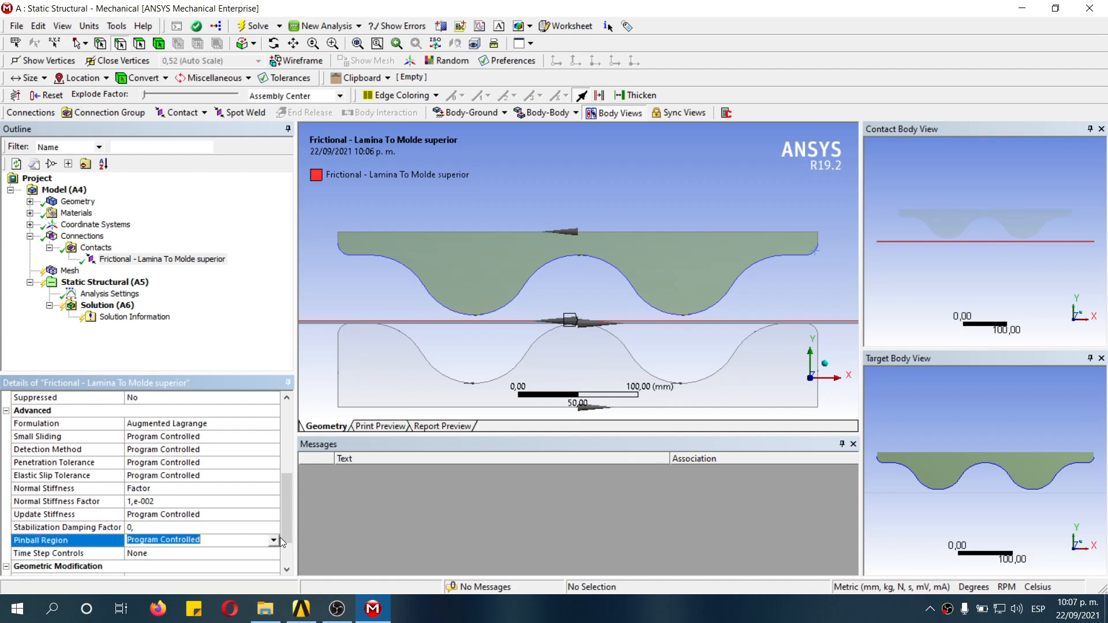
click(274, 540)
click(164, 562)
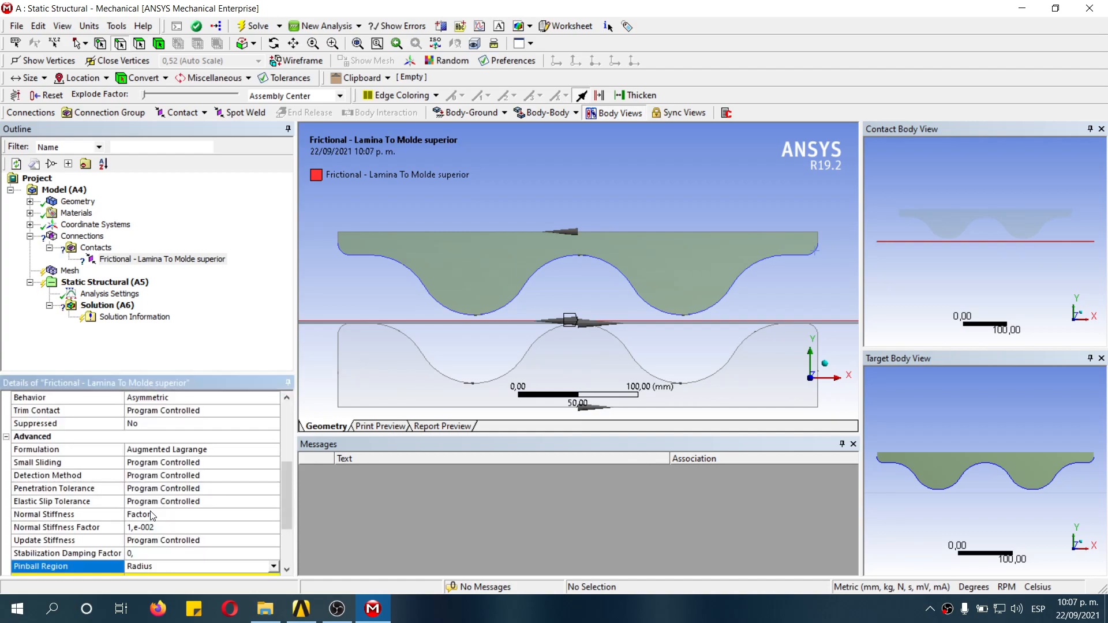
scroll(150, 518, down, 2)
click(182, 499)
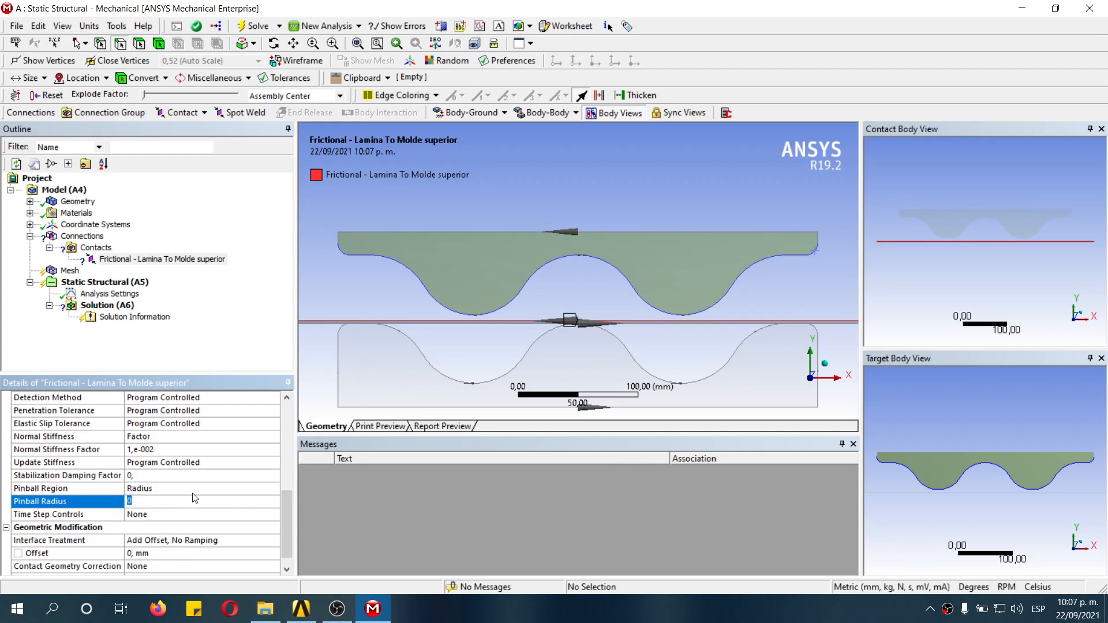
text(1)
click(118, 522)
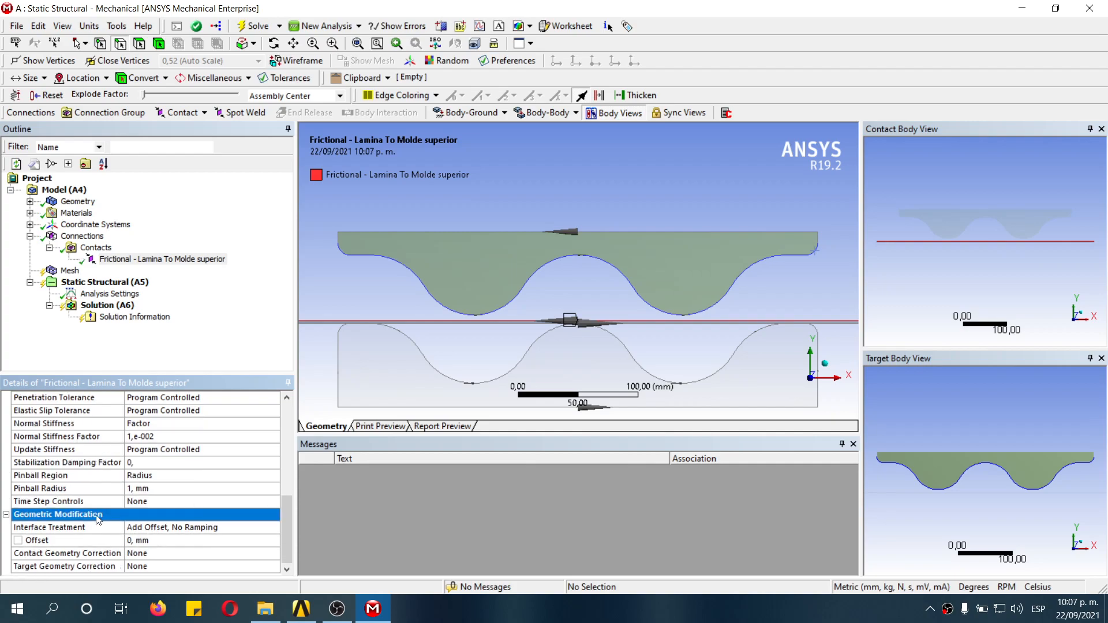
Step: Set the Lamina to Molde superior contact's interface treatment to Adjust to Touch
click(186, 530)
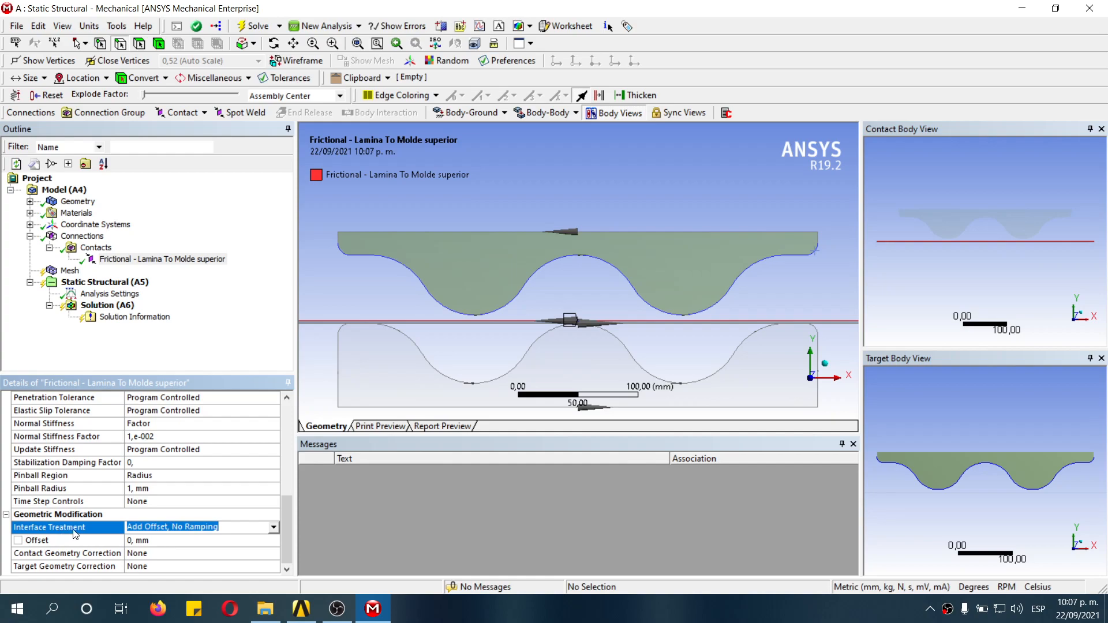
click(272, 527)
click(202, 542)
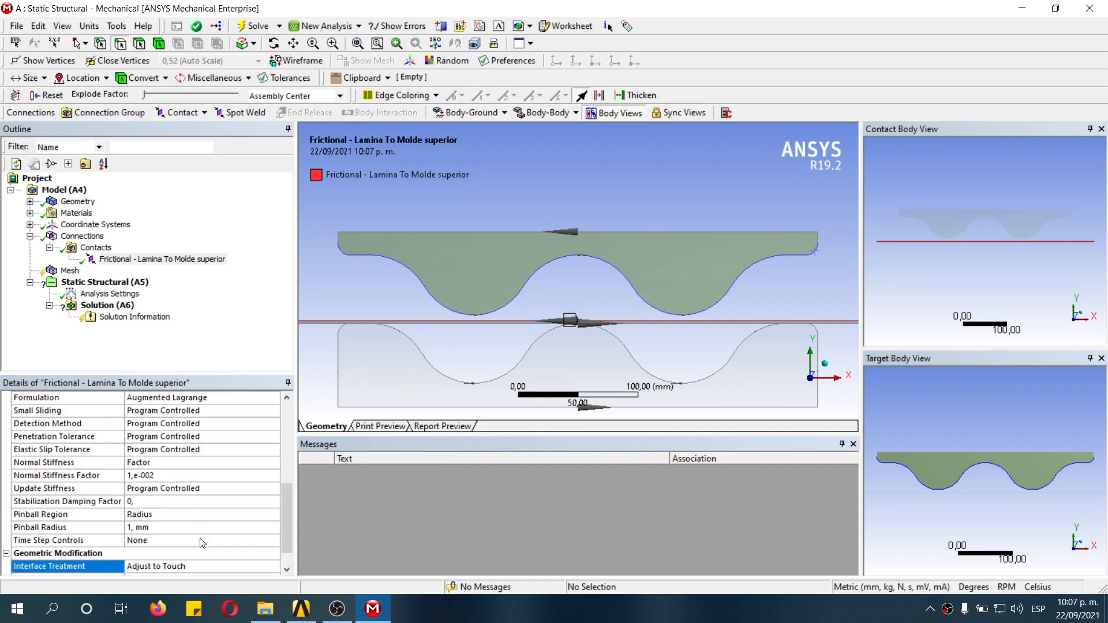
scroll(230, 482, up, 4)
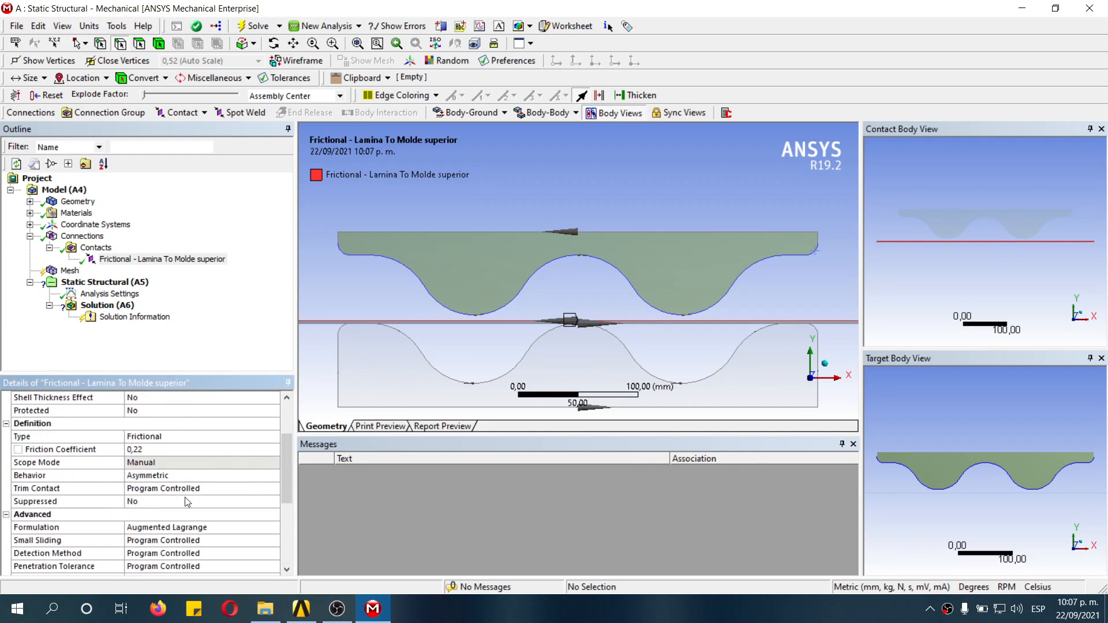
scroll(283, 455, up, 2)
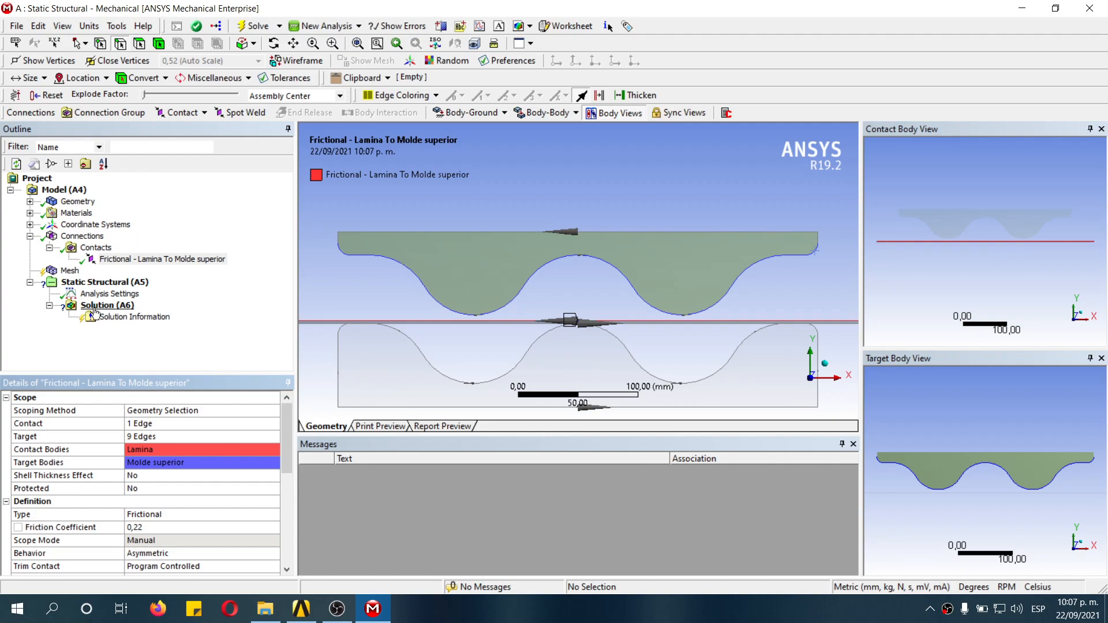
Step: Add a second manual Frictional contact and assign the lower edge of the Lamina as its contact side
click(95, 247)
click(197, 115)
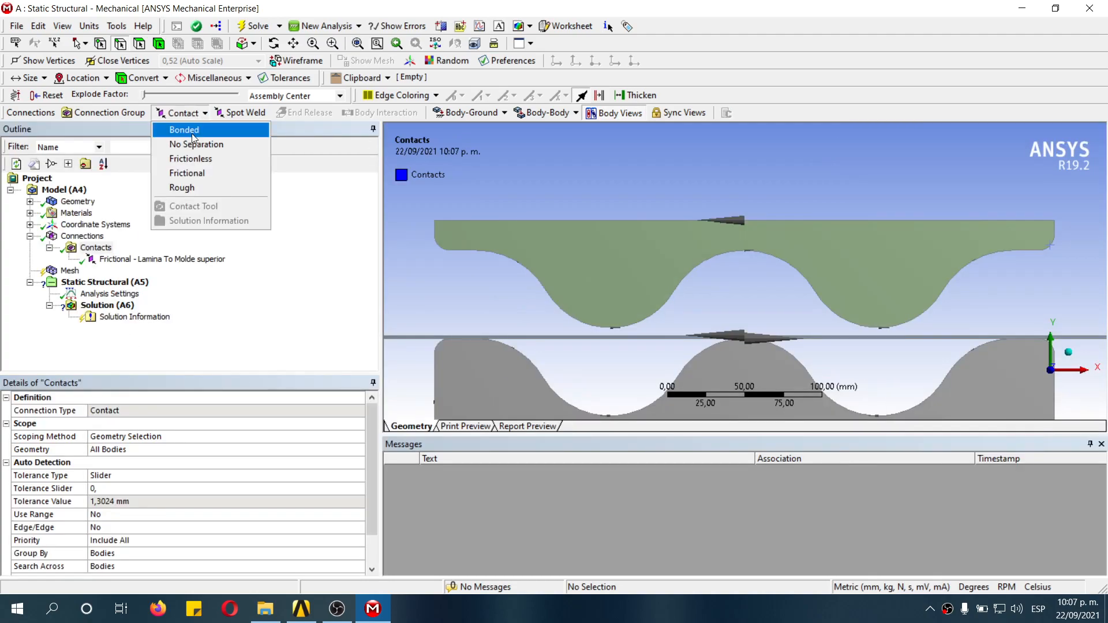
click(208, 173)
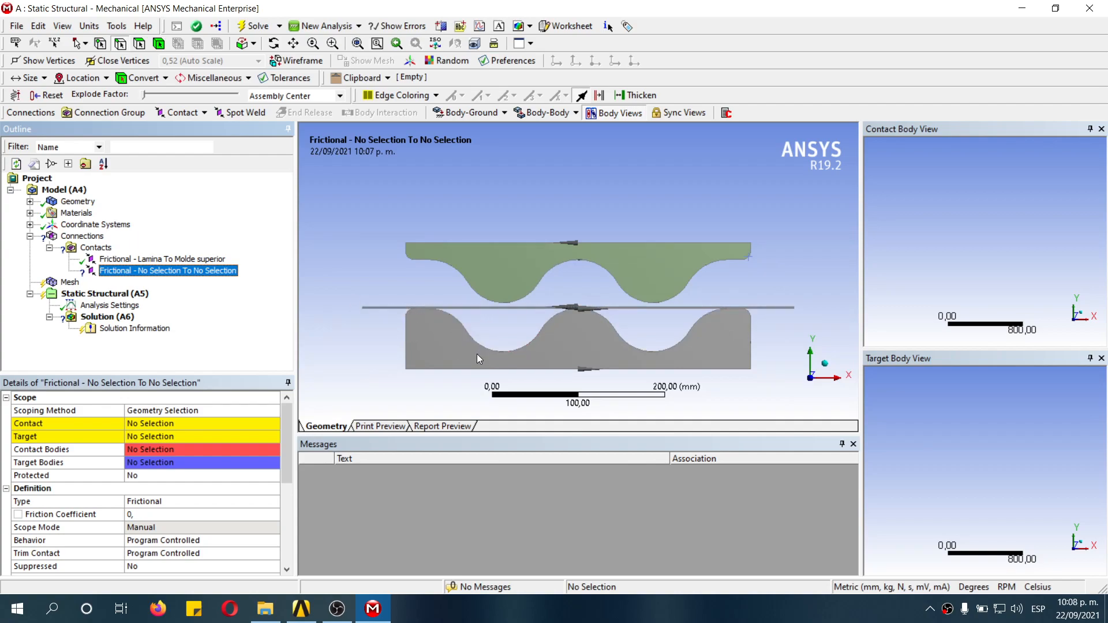
right_drag(346, 277, 534, 351)
click(166, 424)
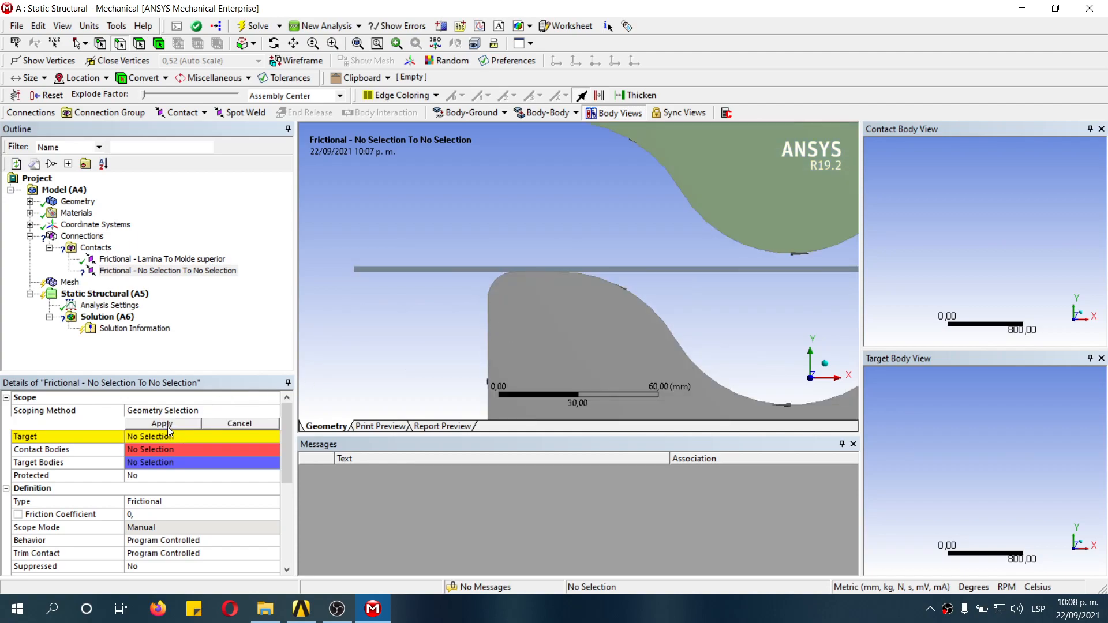
click(438, 272)
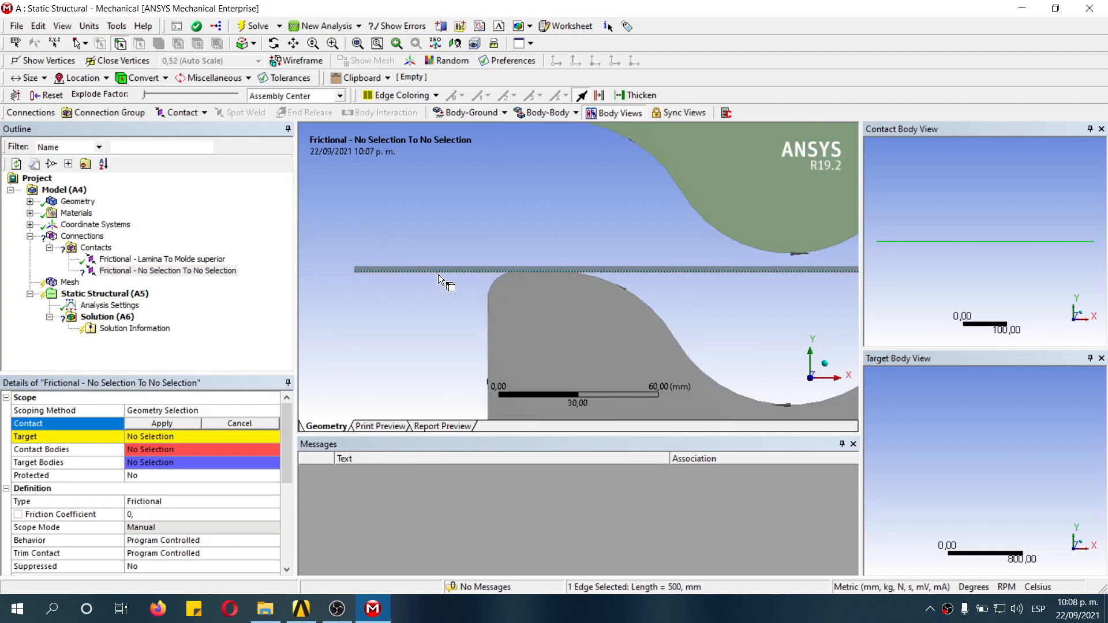
click(162, 424)
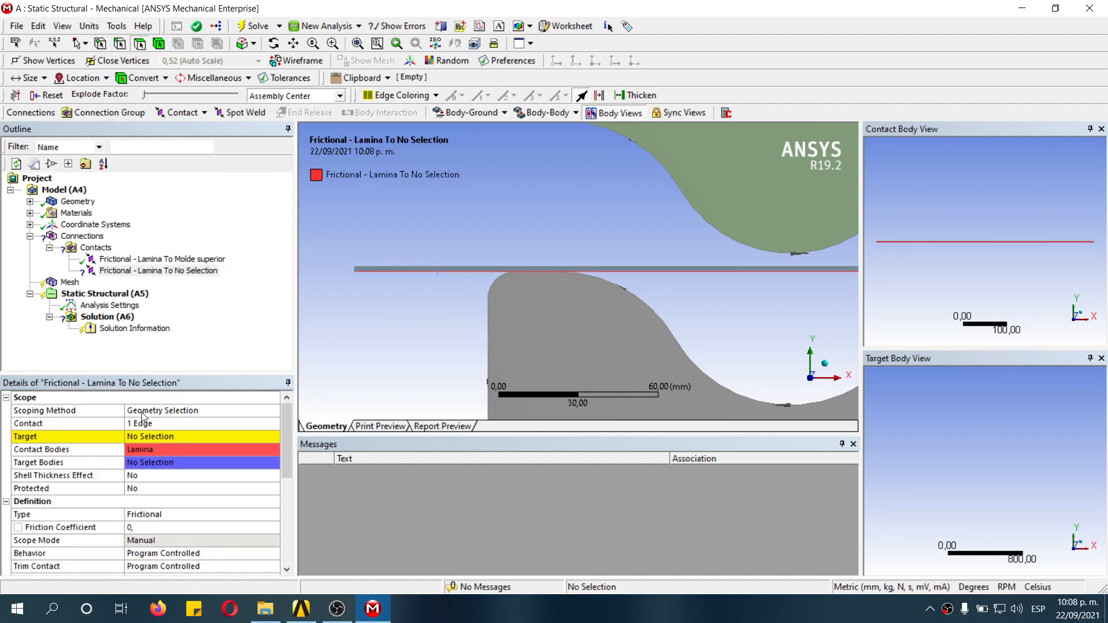
Step: Start defining the second contact's target and select the lower die's face to display that body in the Target Body View
click(181, 440)
click(529, 336)
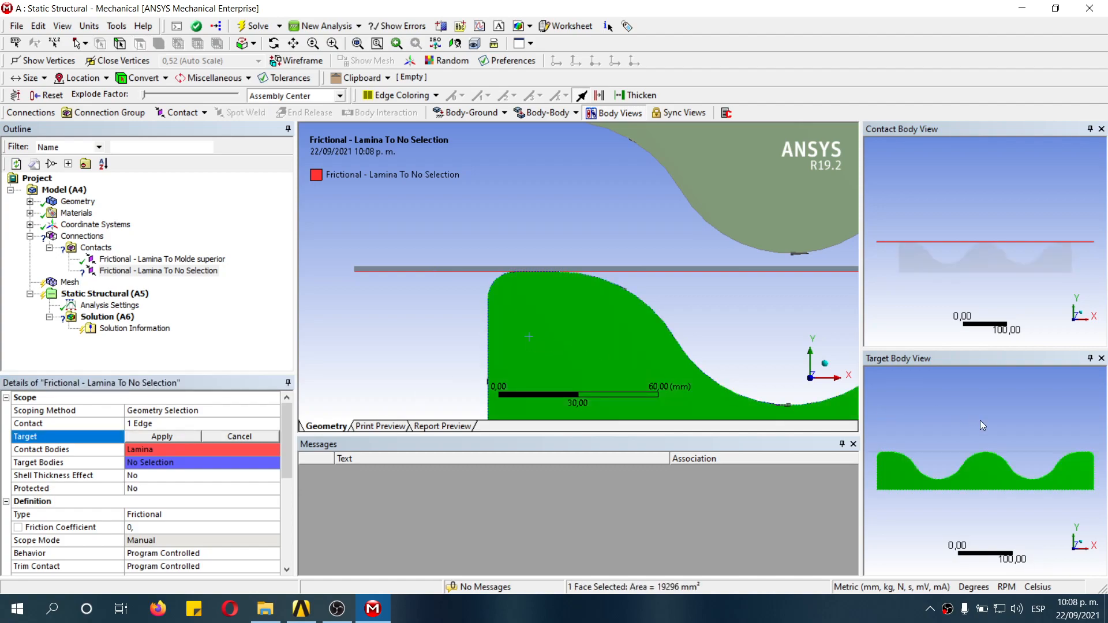
right_drag(871, 428, 1101, 505)
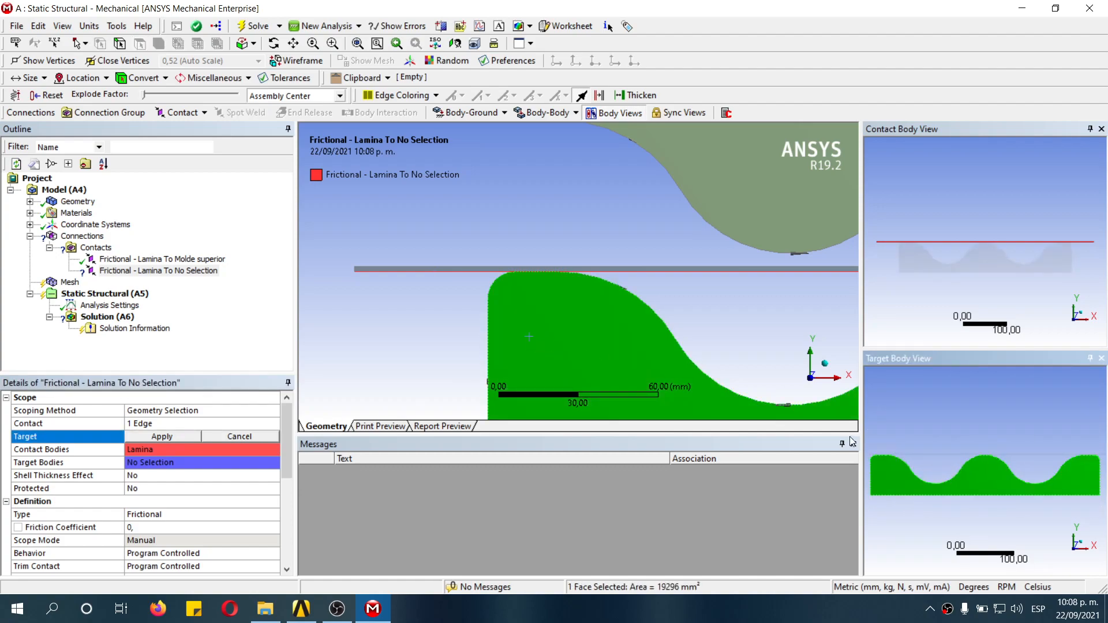
right_drag(883, 446, 1102, 506)
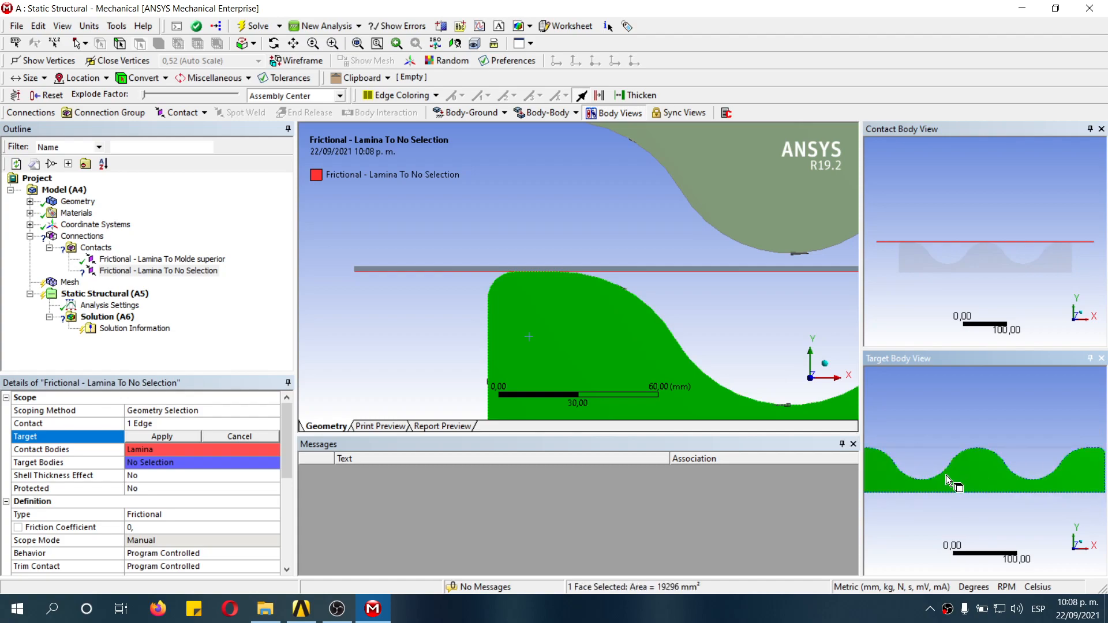
scroll(902, 473, down, 3)
scroll(918, 459, up, 1)
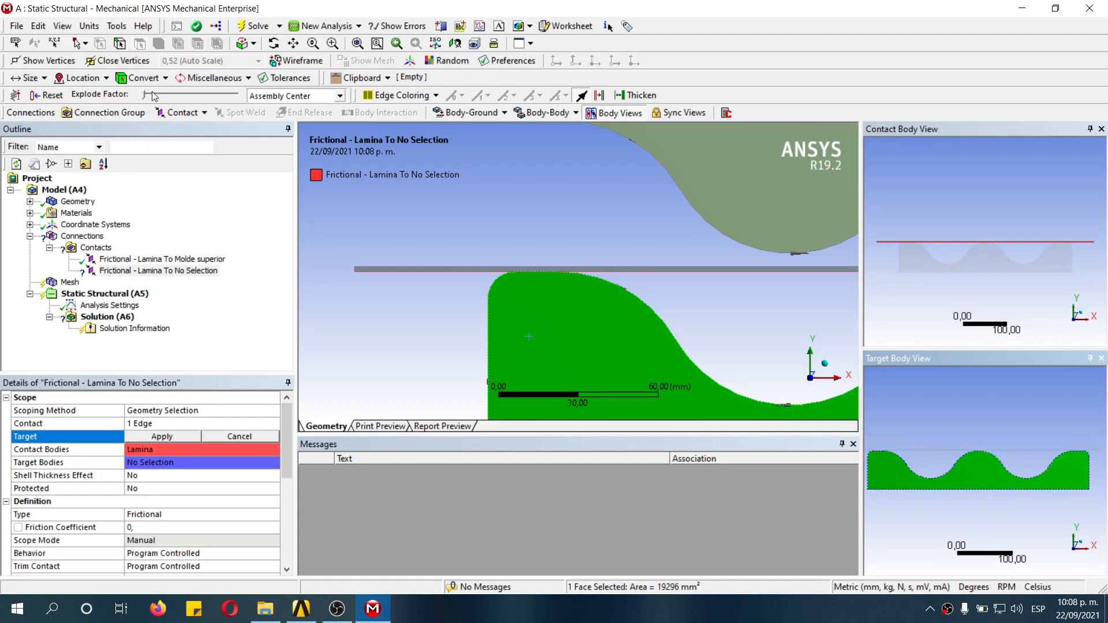
Step: Assign the nine edges along the lower die's wavy upper profile, including the rounded corners, as the second contact's target
click(120, 44)
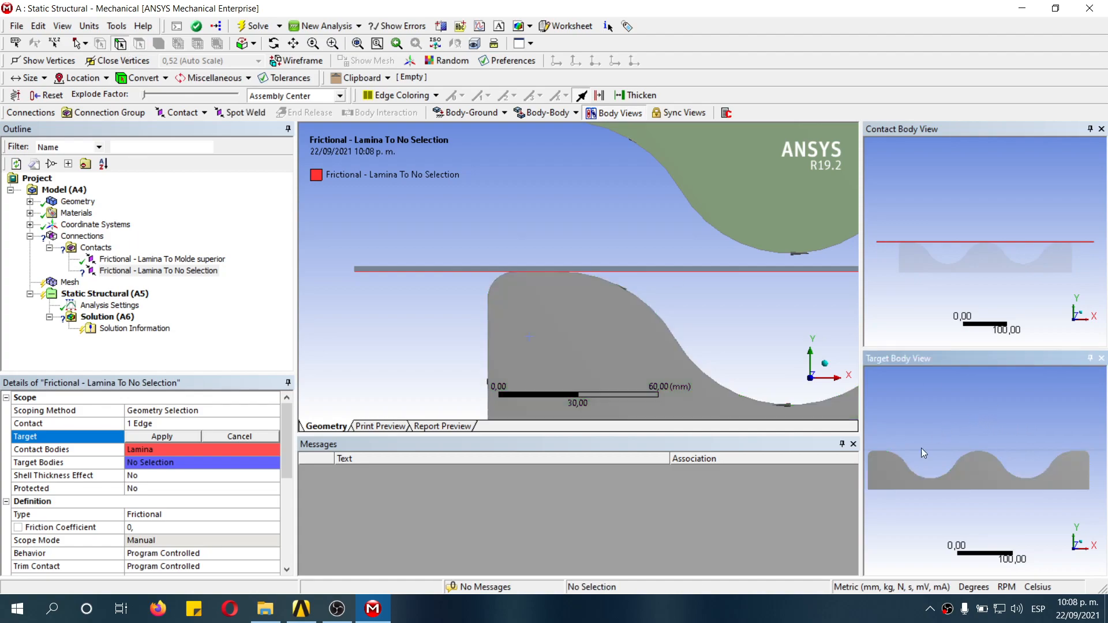
click(873, 453)
ctrl+click(880, 453)
ctrl+click(896, 454)
ctrl+click(916, 479)
ctrl+click(964, 458)
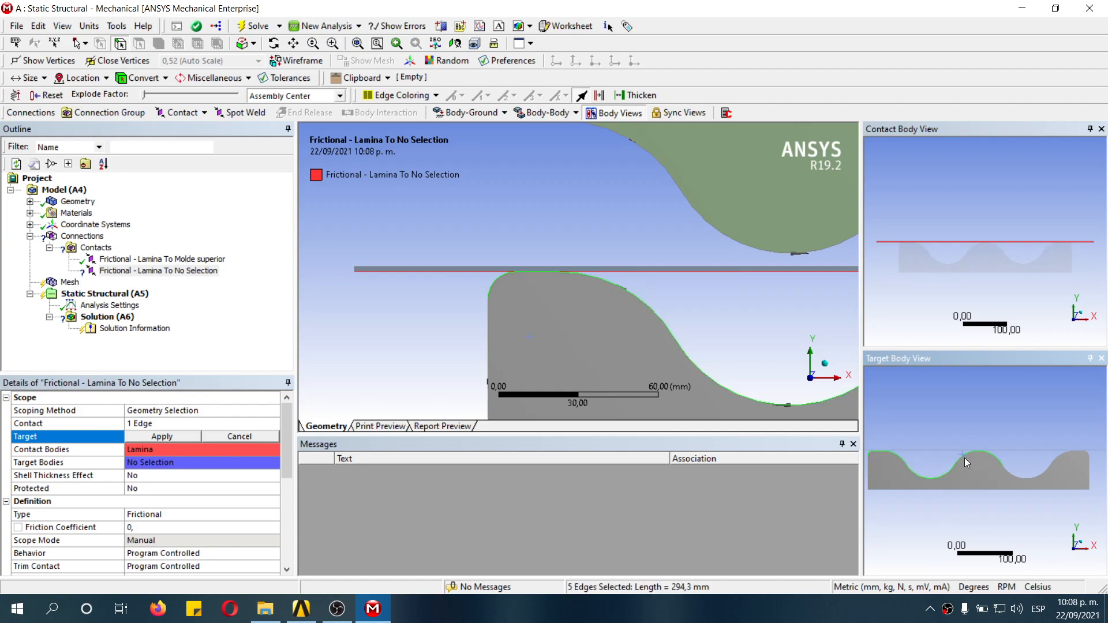
ctrl+click(1015, 476)
ctrl+click(1058, 457)
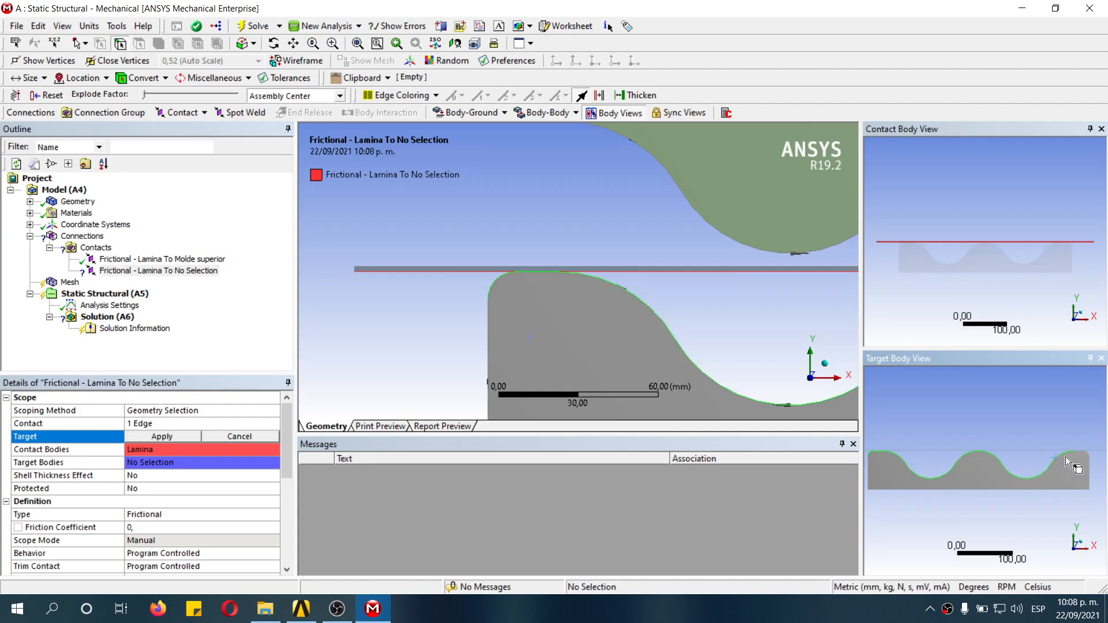
ctrl+click(1080, 452)
scroll(1069, 469, up, 3)
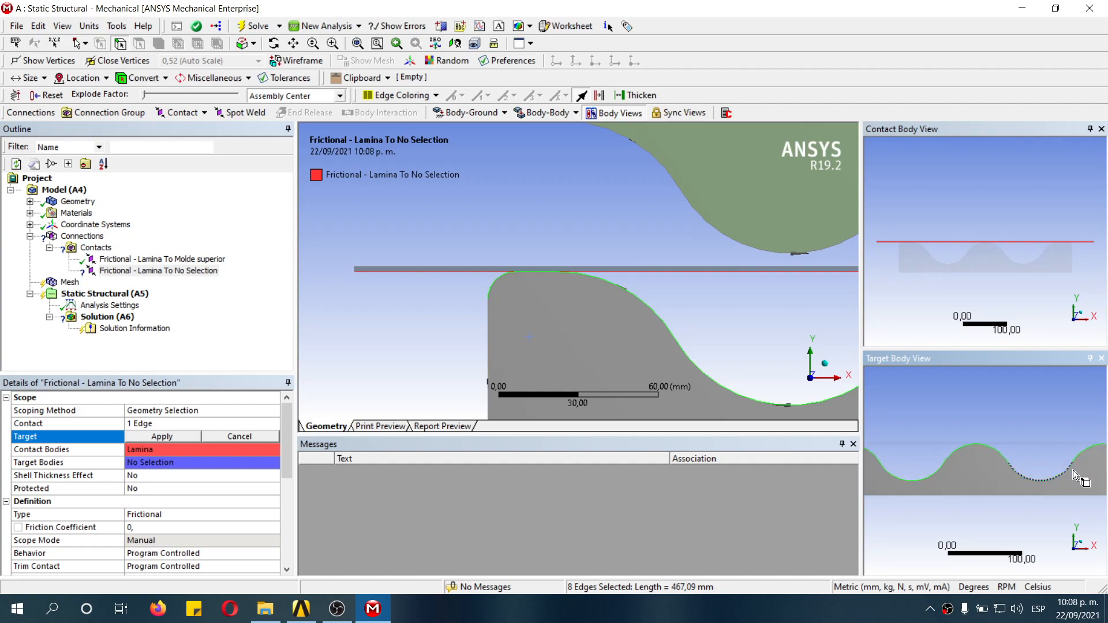
ctrl+middle_drag(1056, 445, 950, 448)
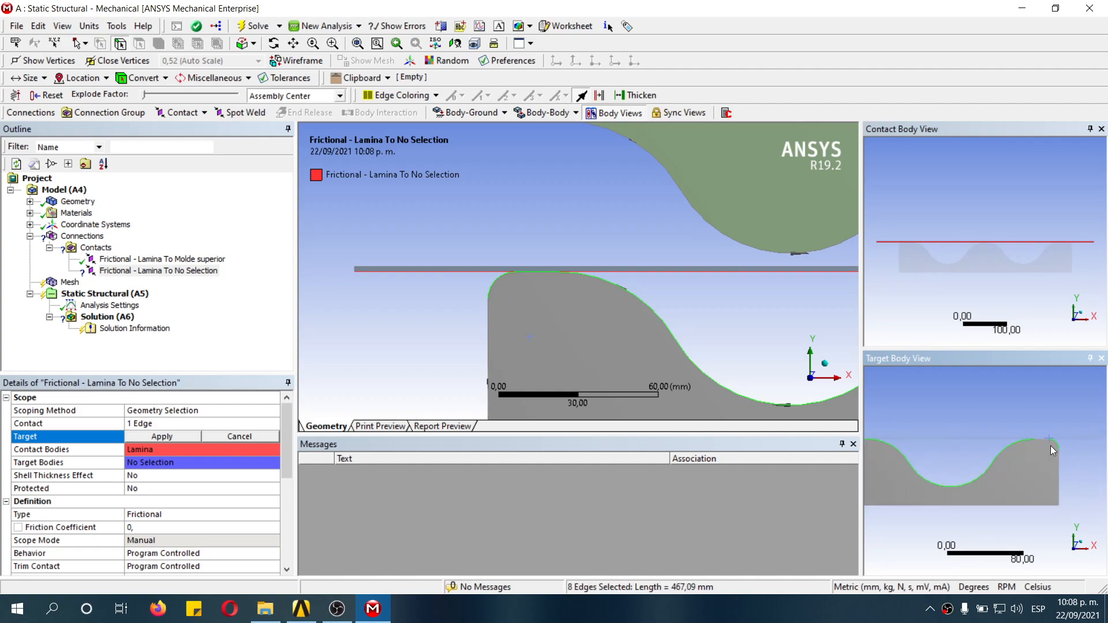
middle_drag(1040, 418, 1013, 433)
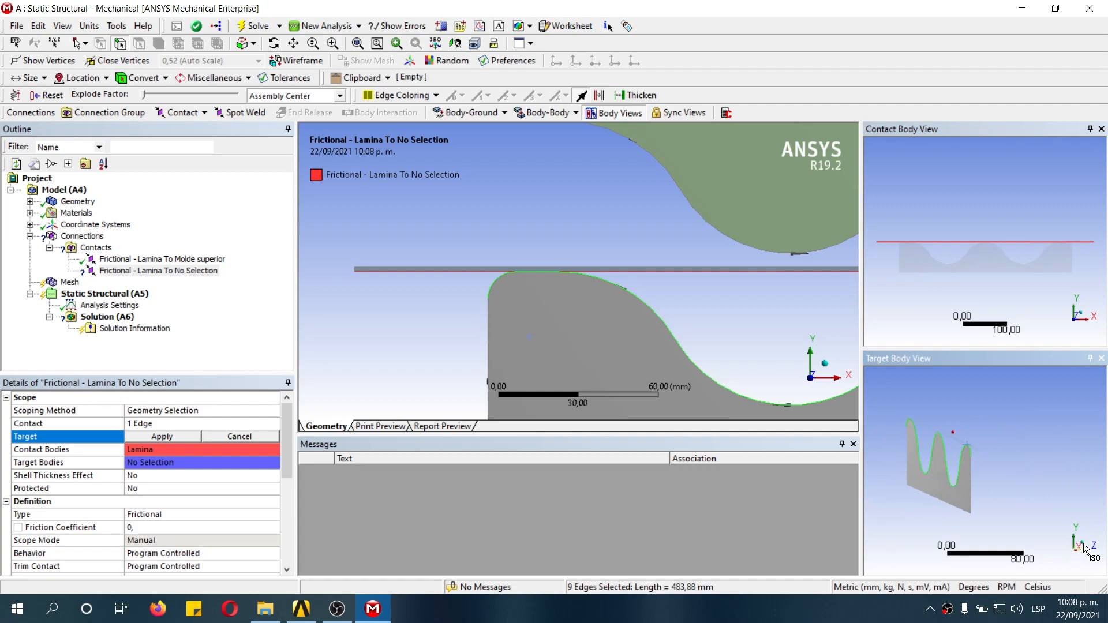
click(1073, 555)
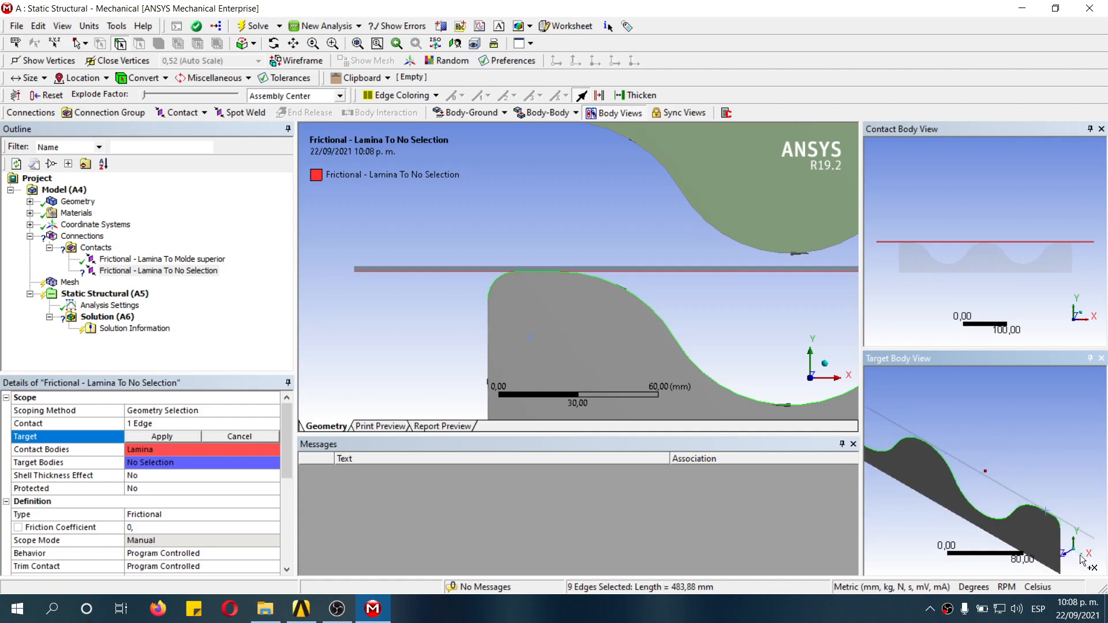
click(1070, 557)
scroll(979, 483, down, 2)
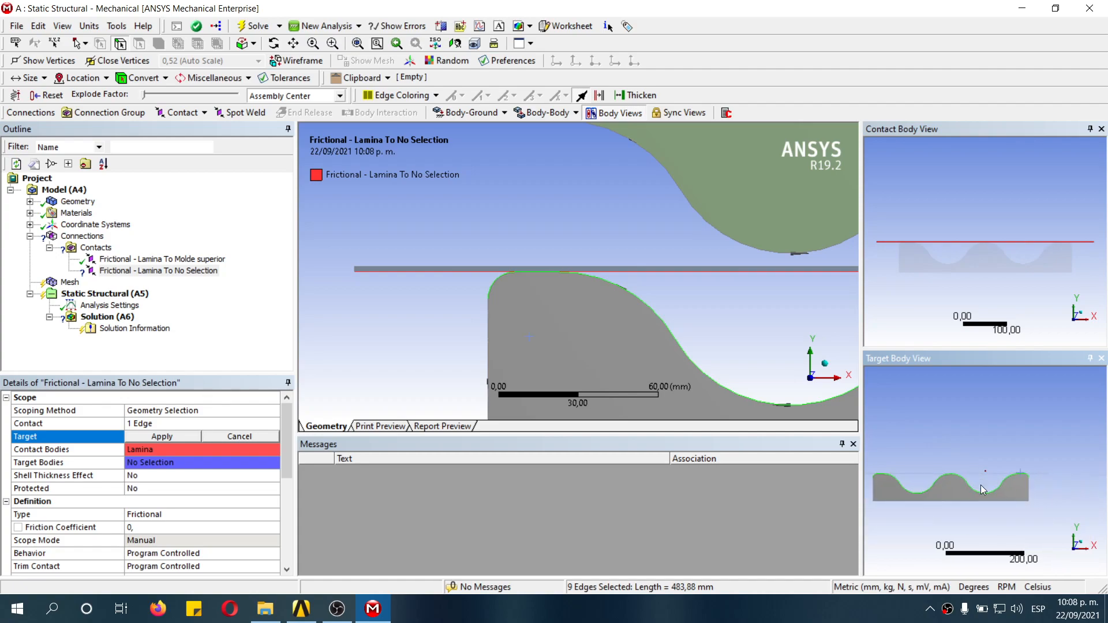
click(162, 436)
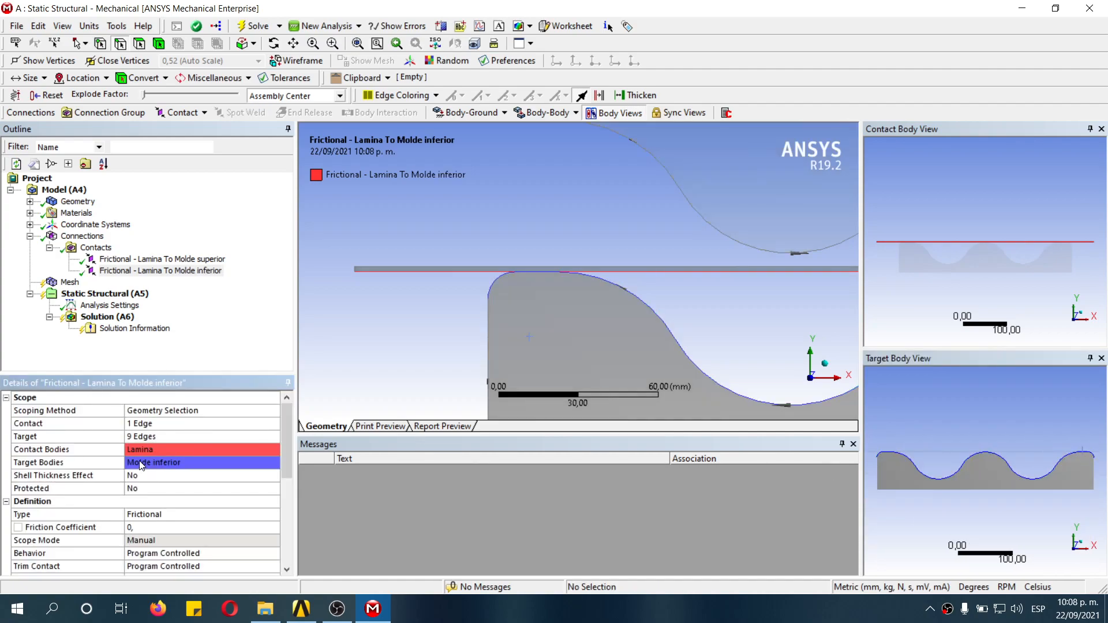
Step: Set the Lamina to Molde inferior contact's friction coefficient to 0,22 and its behavior to Asymmetric
scroll(140, 464, down, 1)
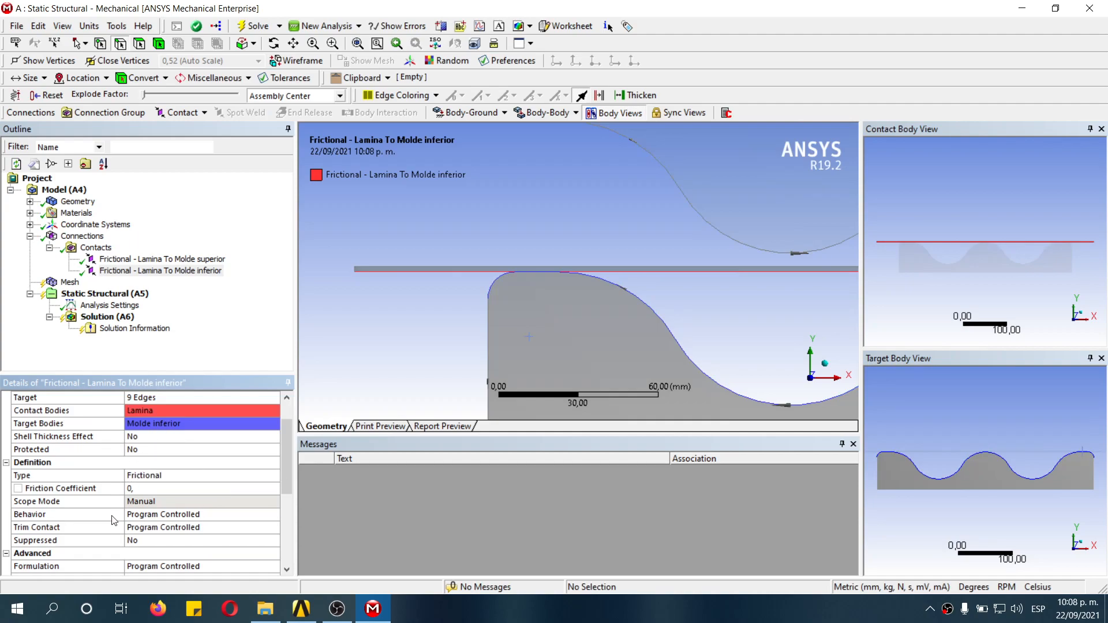
click(144, 489)
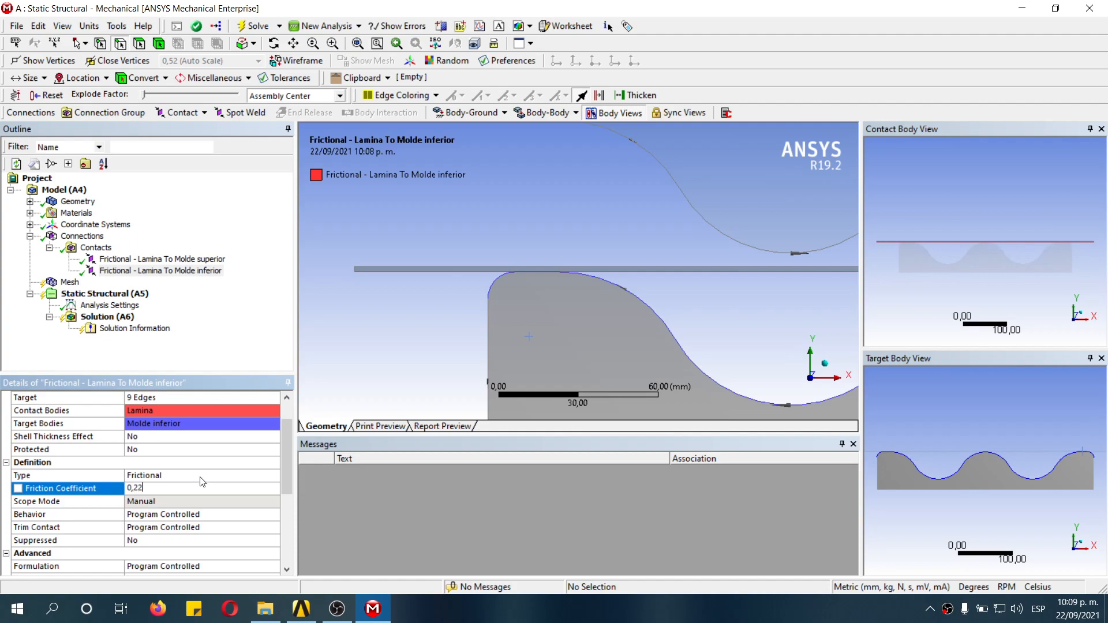
click(173, 514)
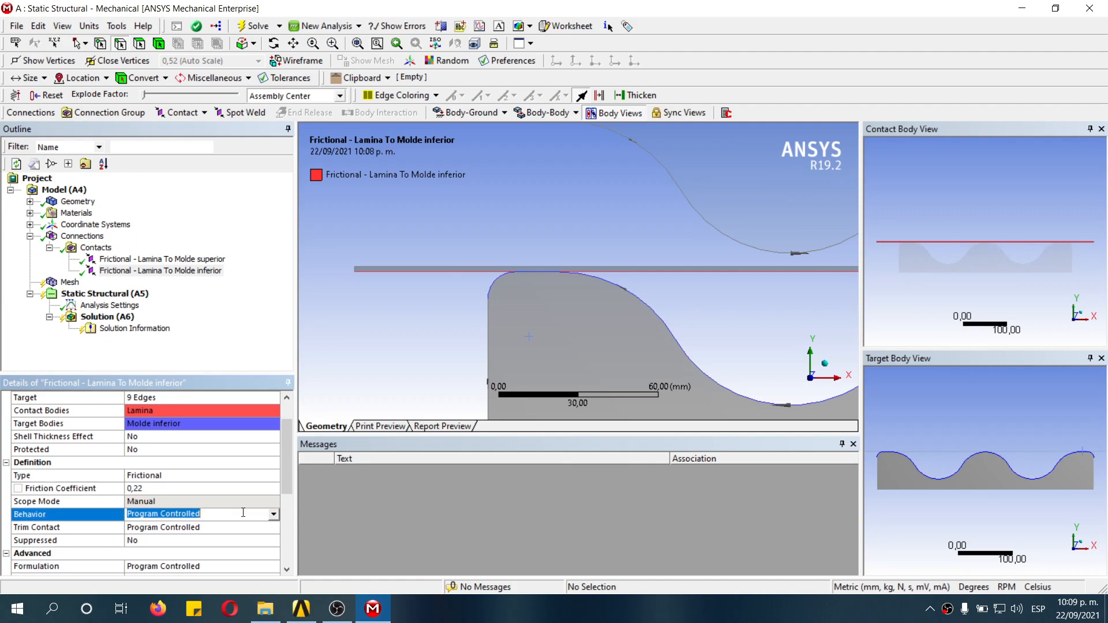
click(168, 514)
click(163, 535)
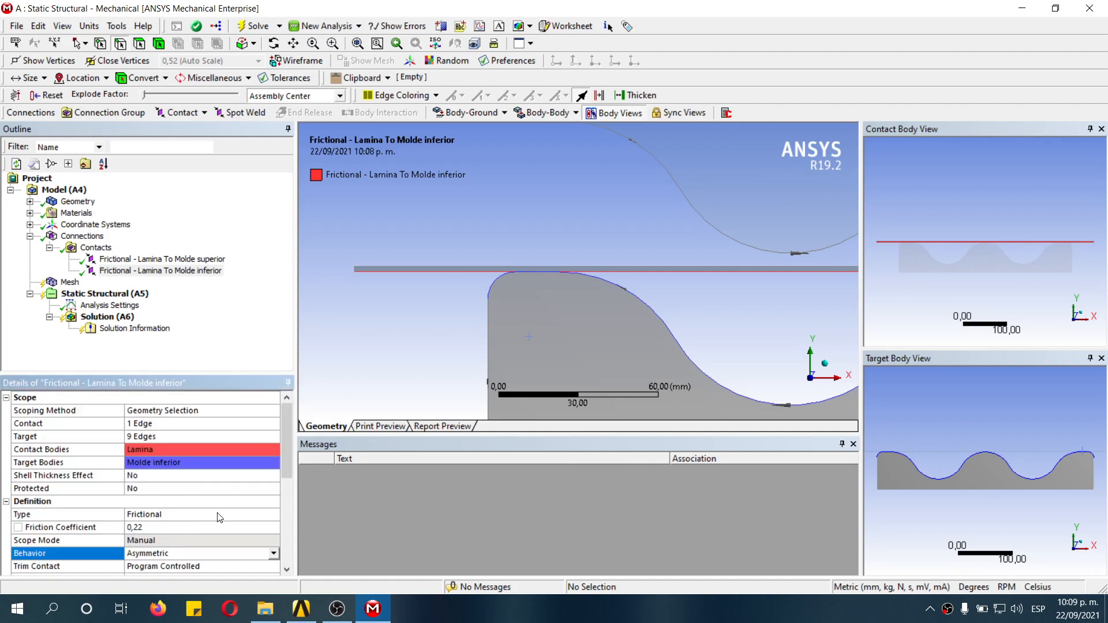
Step: Set the Lamina to Molde inferior contact's formulation to Augmented Lagrange
scroll(215, 522, down, 1)
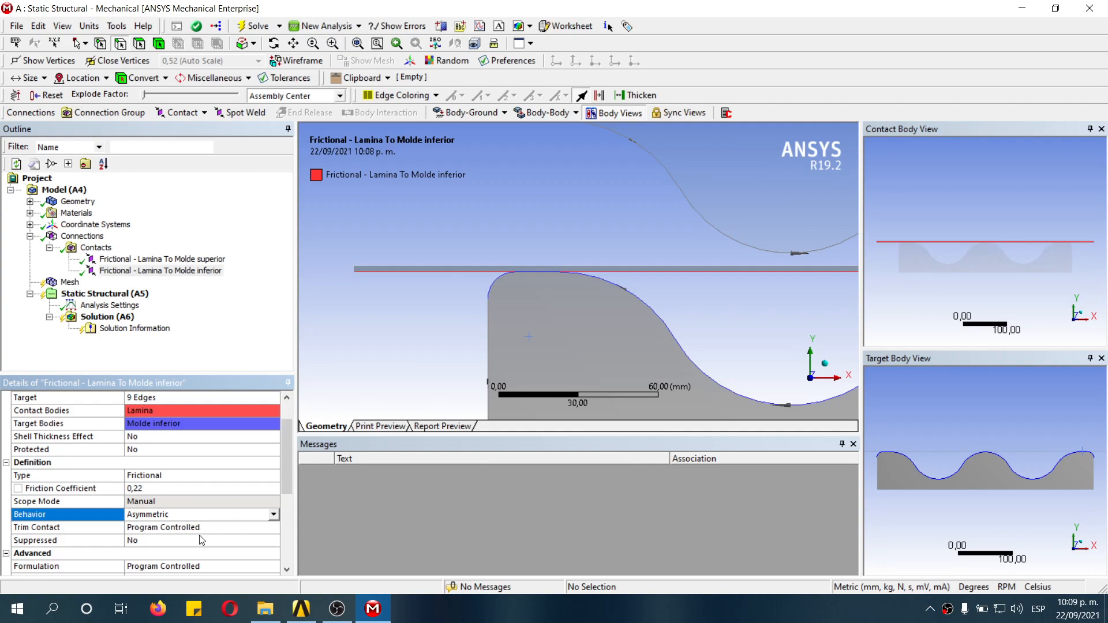
scroll(195, 517, down, 1)
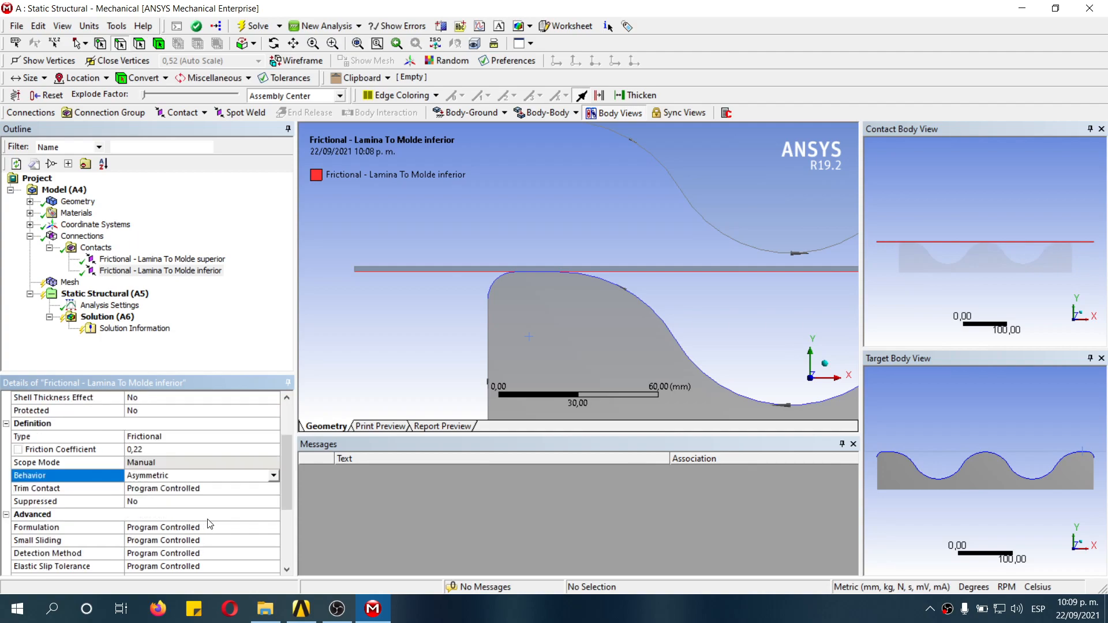
click(235, 531)
click(274, 527)
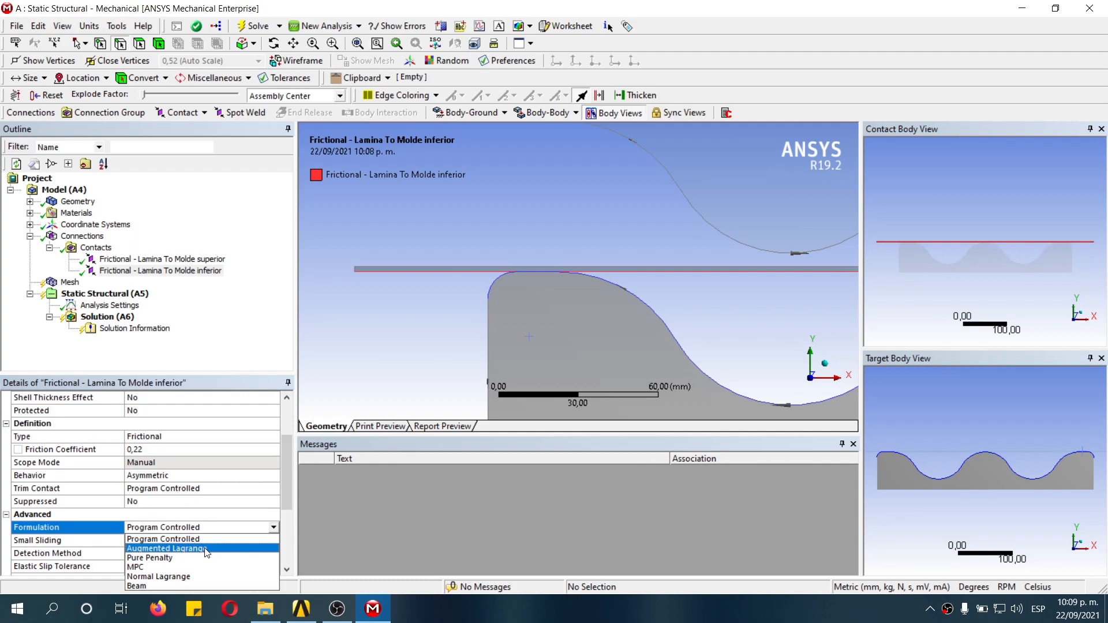
click(206, 552)
Step: Define the lower die contact's normal stiffness by Factor with a normal stiffness factor of 0,01
scroll(210, 516, down, 2)
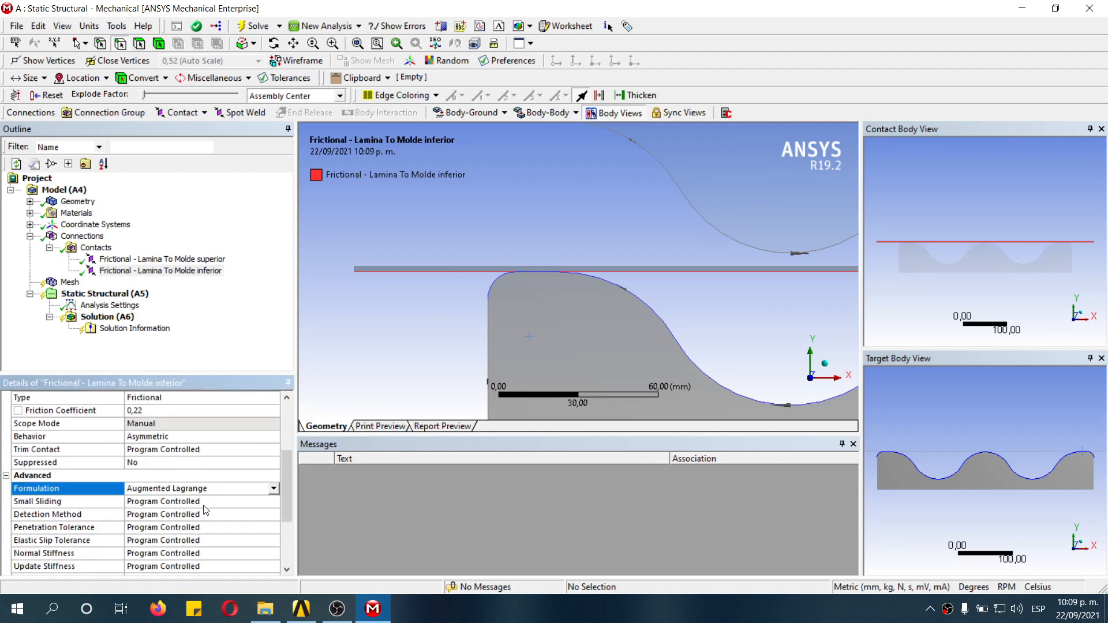
scroll(204, 509, down, 1)
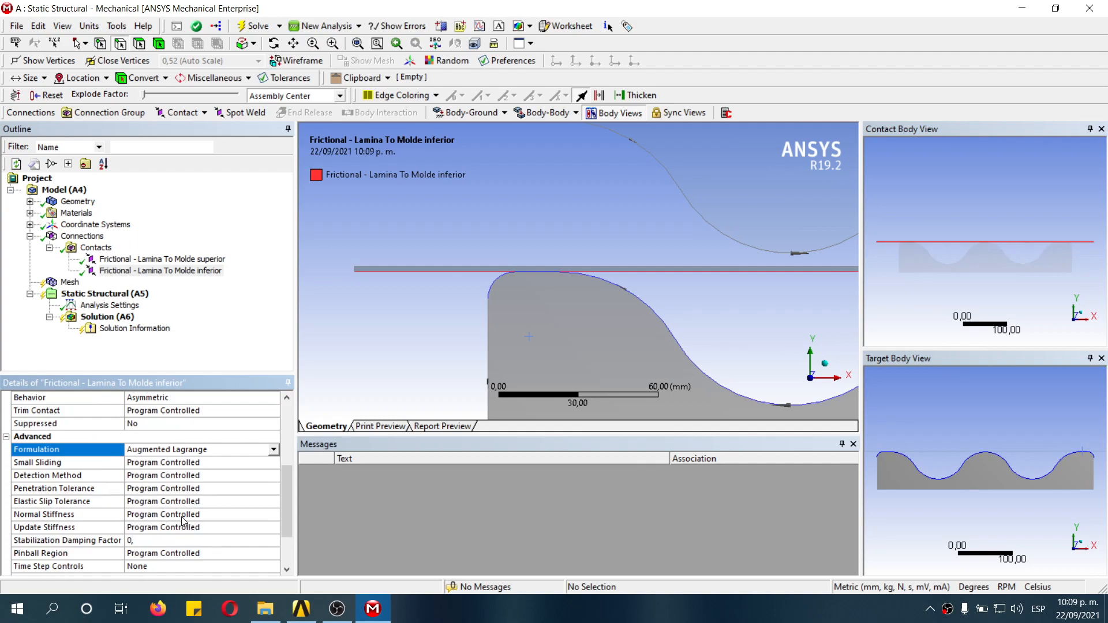
click(184, 516)
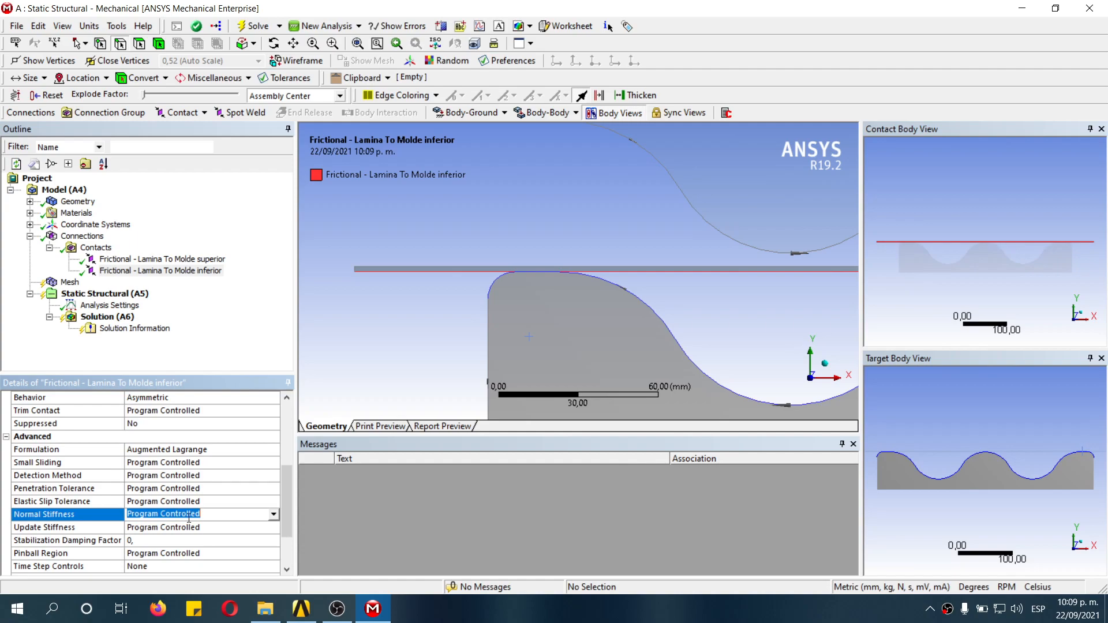
click(273, 514)
click(185, 526)
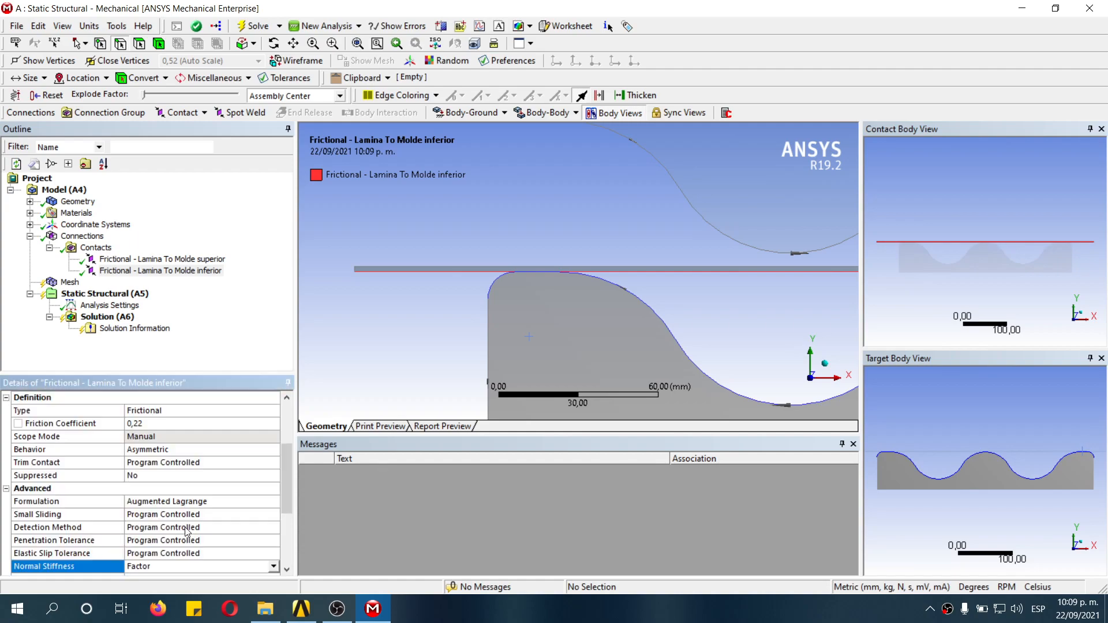
click(142, 540)
text(0,01)
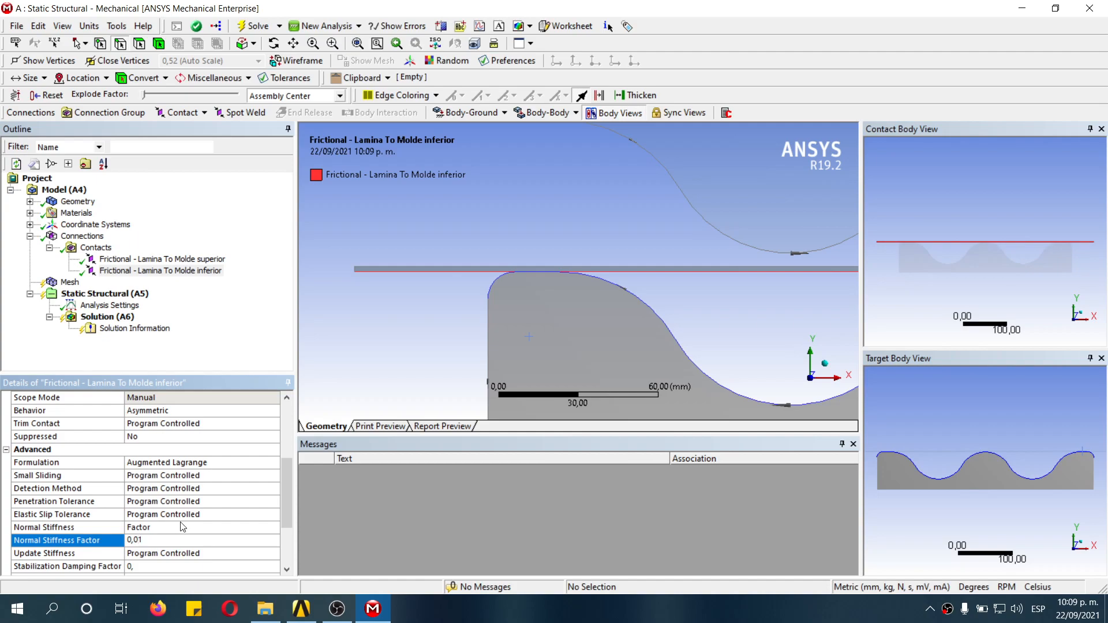
Step: Define the lower die contact's pinball region by Radius with a pinball radius of 0,5 mm
click(225, 566)
scroll(228, 541, down, 1)
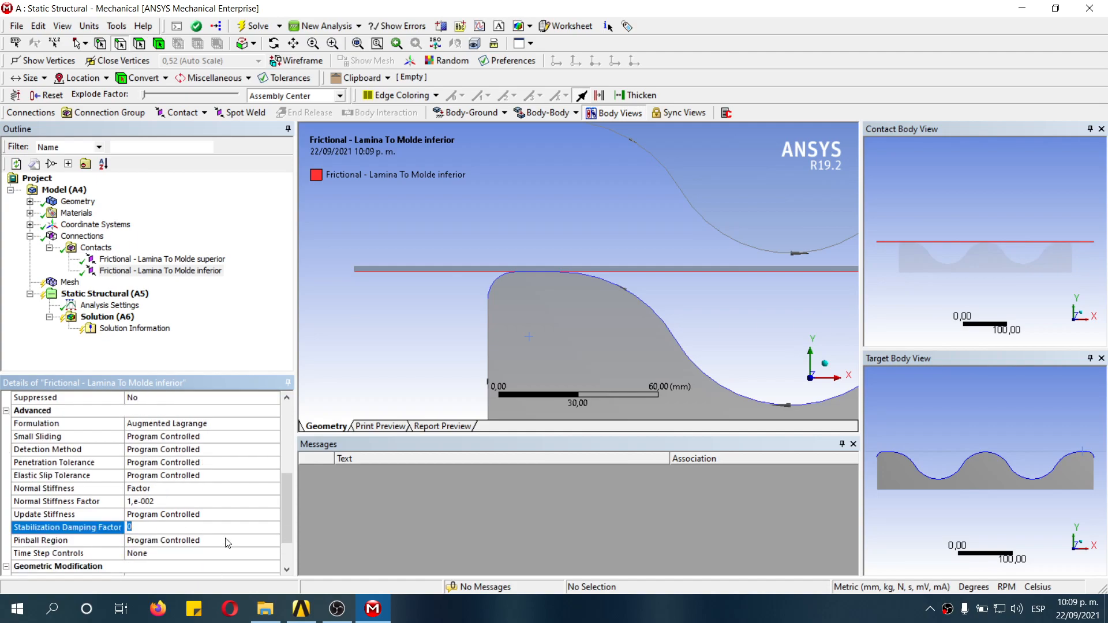
scroll(231, 545, down, 1)
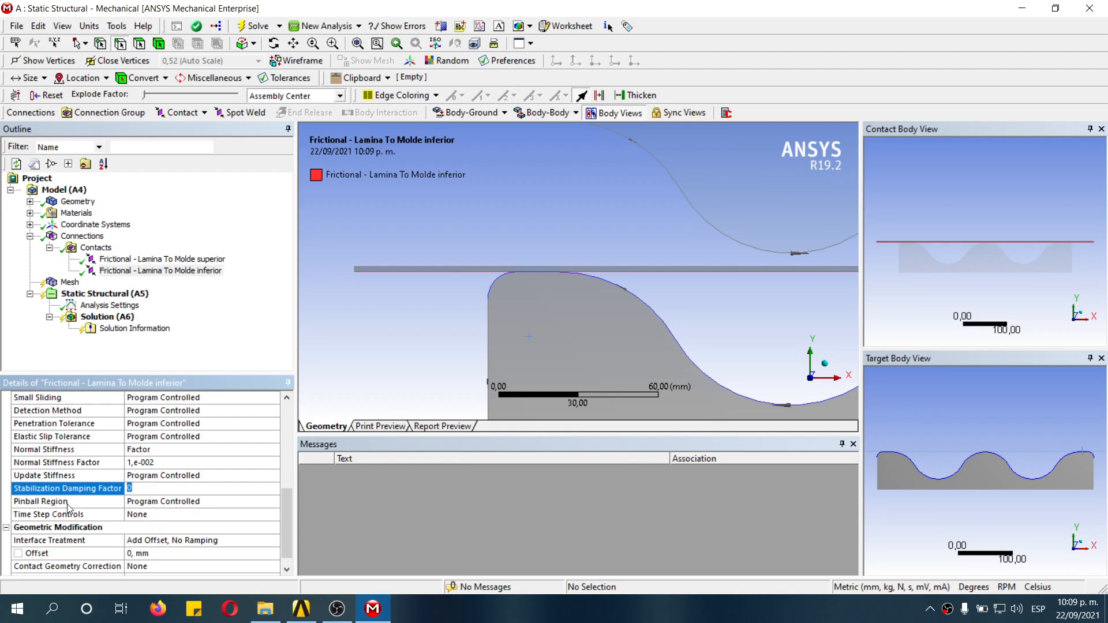
click(195, 502)
click(275, 503)
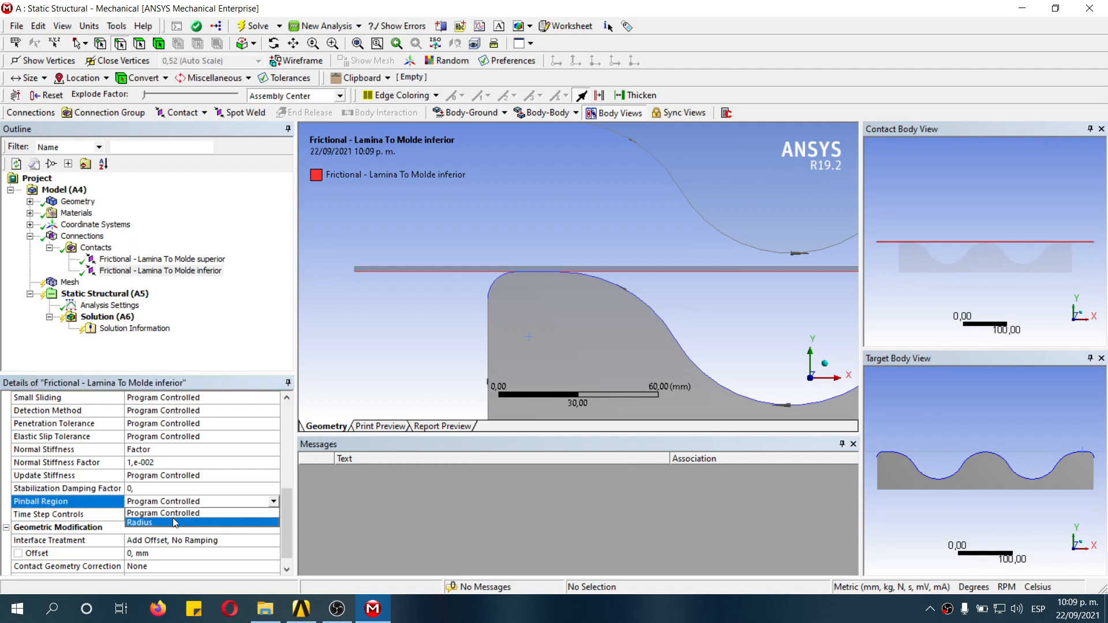
click(173, 525)
scroll(176, 520, down, 1)
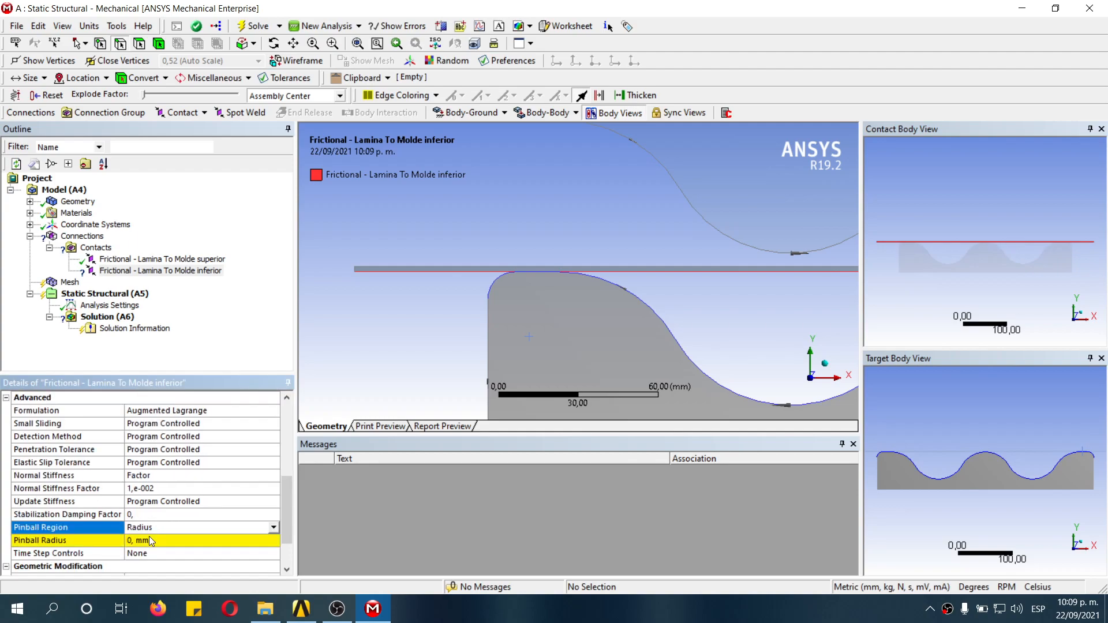
click(151, 540)
text(0,5)
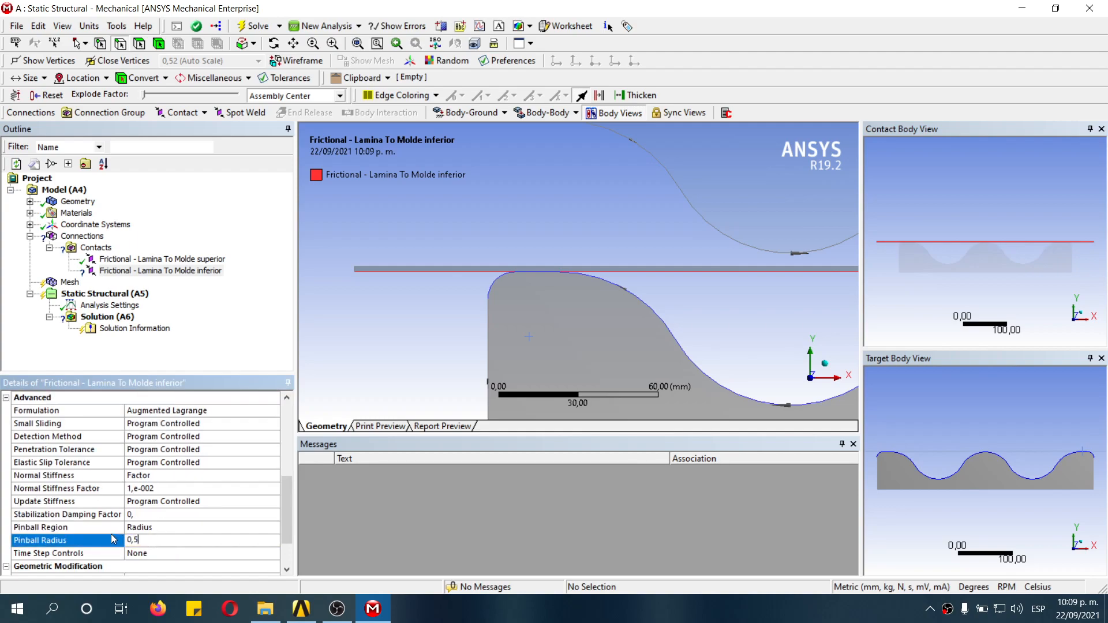
Step: Set the Lamina to Molde inferior contact's interface treatment to Adjust to Touch
scroll(207, 522, down, 2)
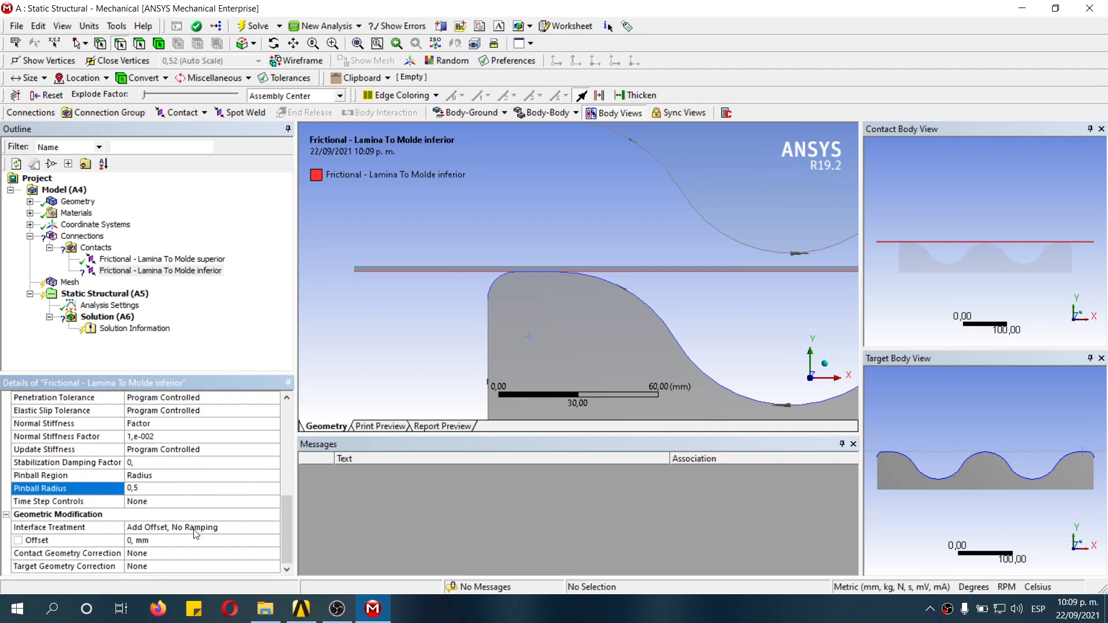
click(231, 526)
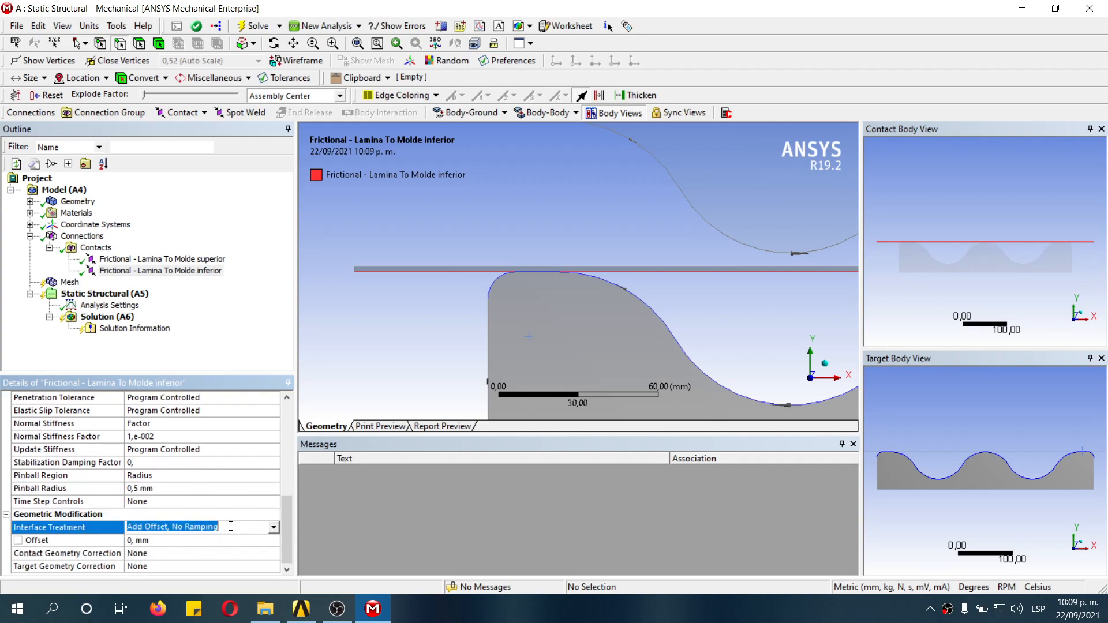
click(274, 528)
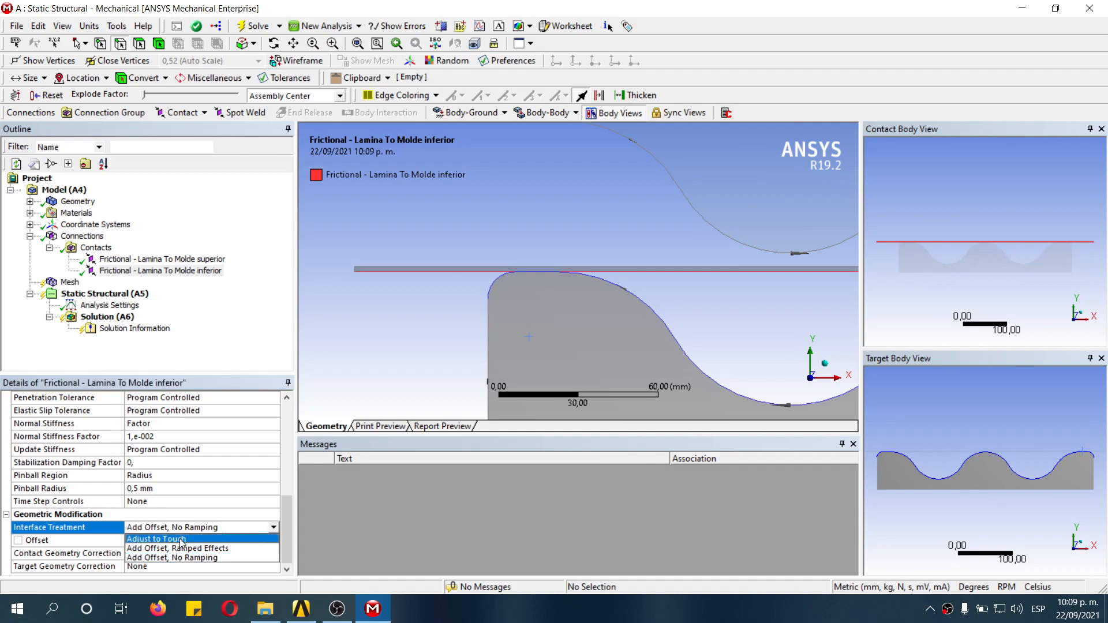
click(233, 537)
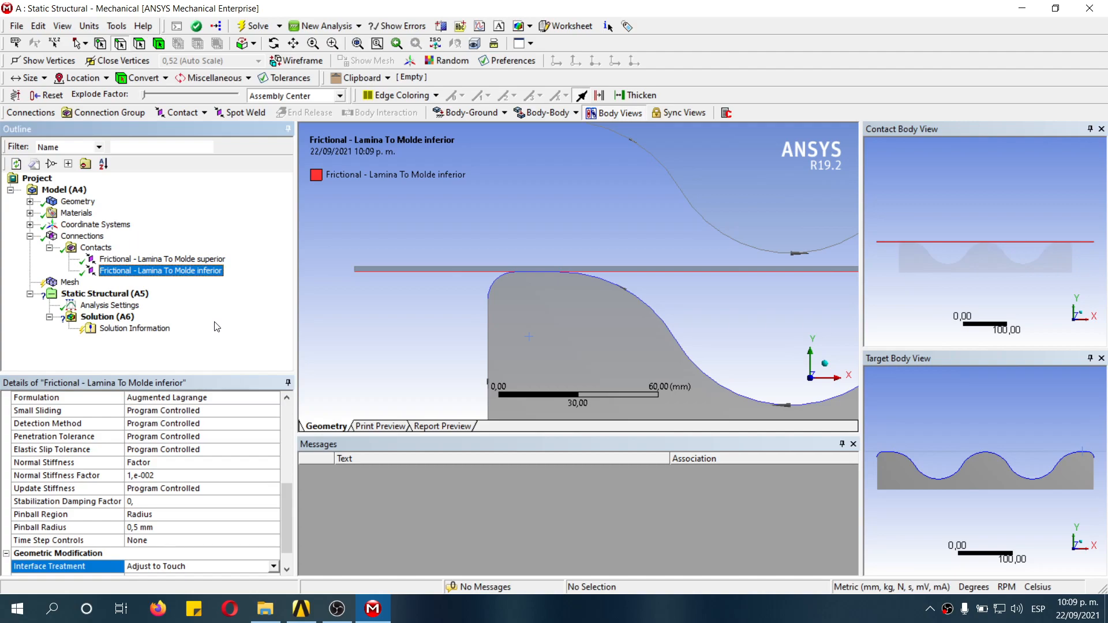
Step: Collapse the Contacts group in the model tree and open the Mesh settings
click(47, 249)
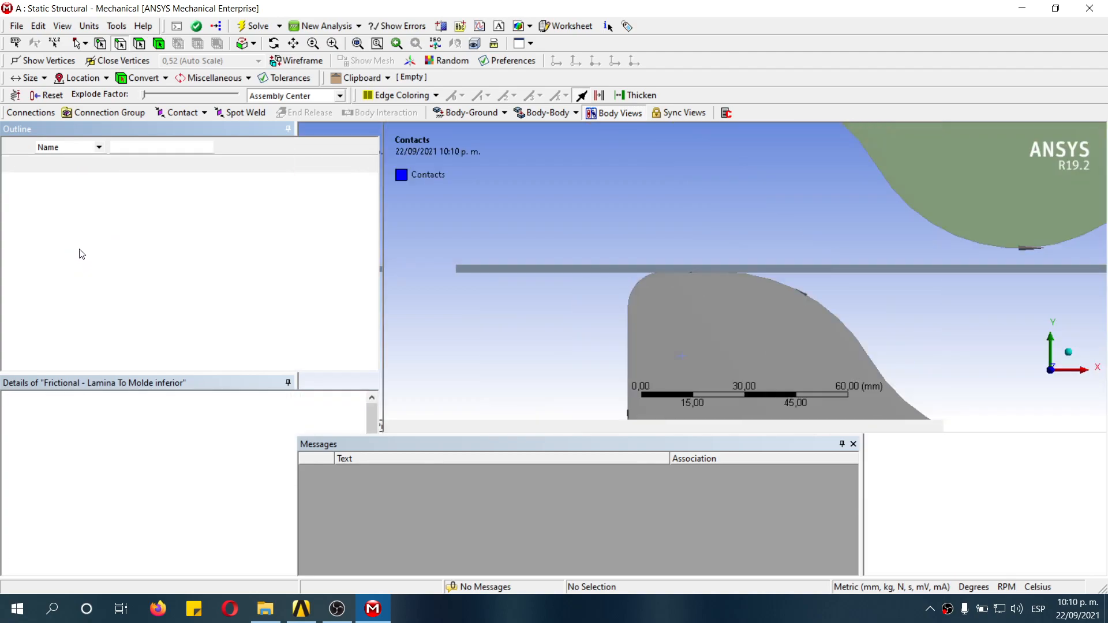
click(76, 258)
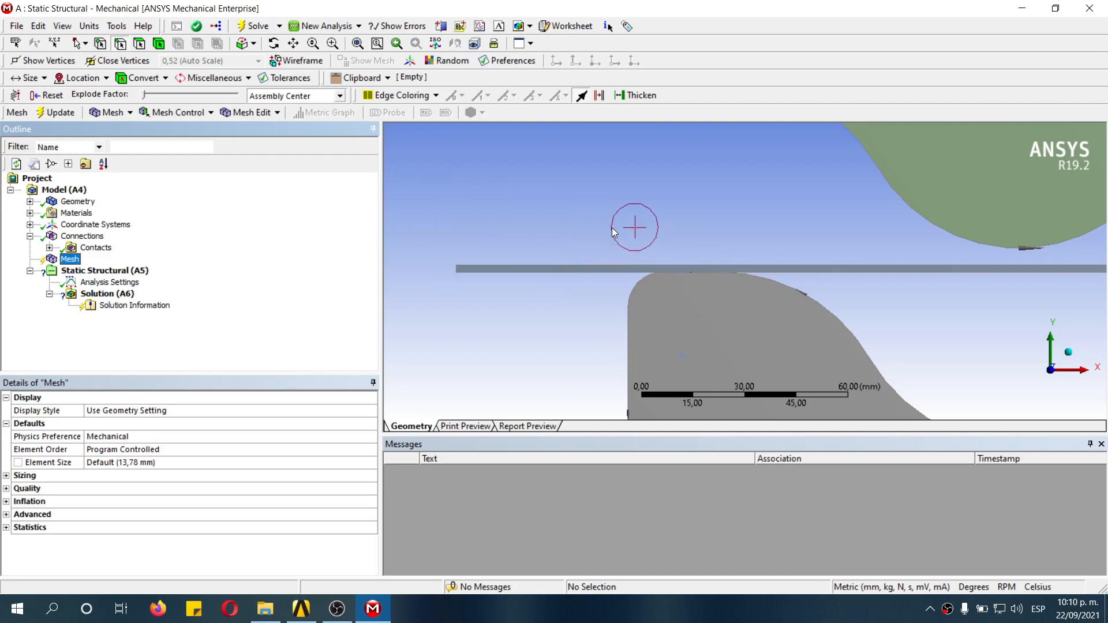
scroll(759, 260, up, 5)
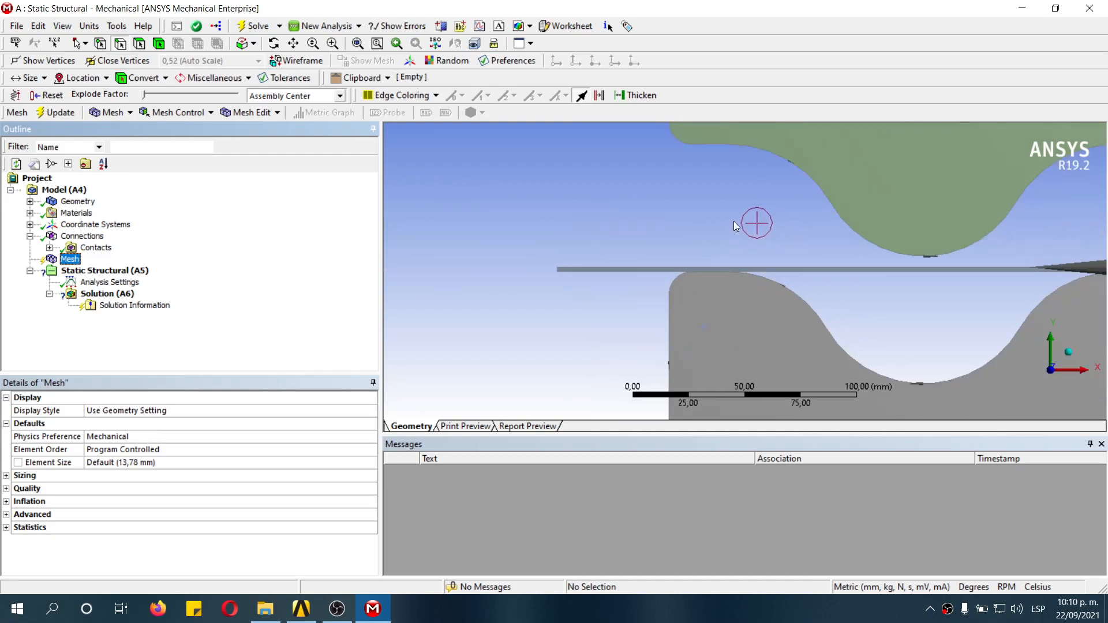
scroll(923, 289, down, 5)
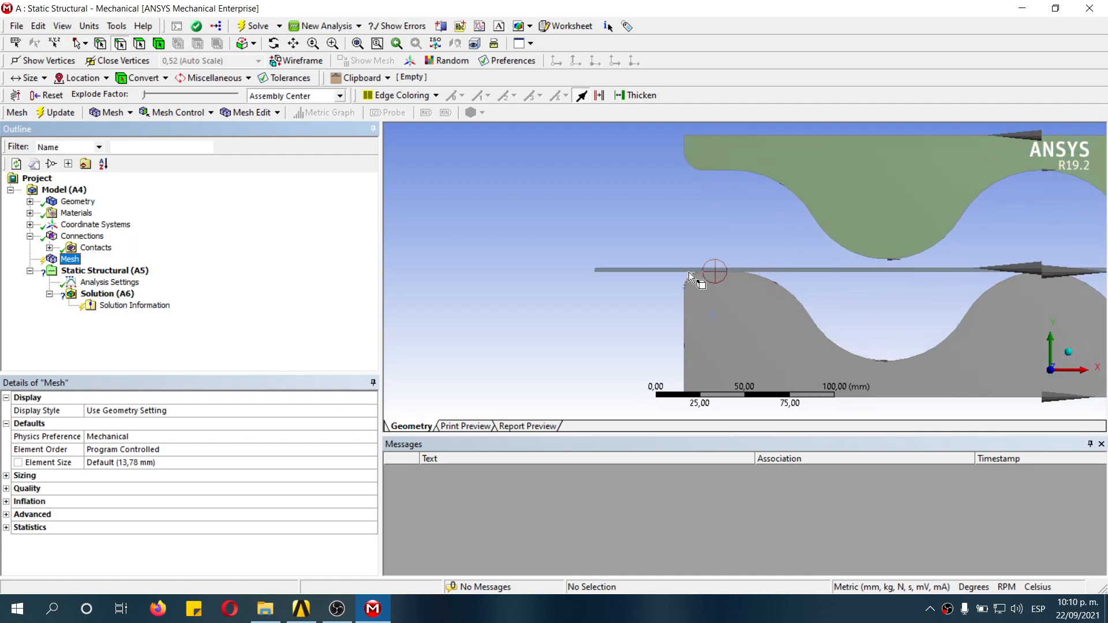
scroll(687, 218, down, 2)
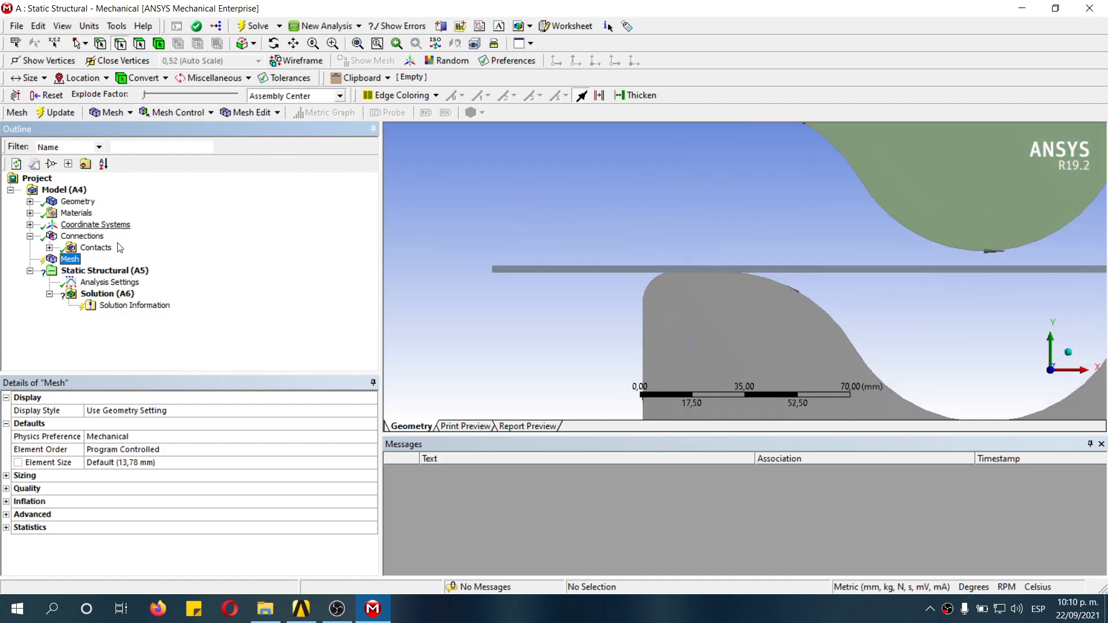
Step: Add a body sizing control to the sheet body with an element size of 1 mm
right_click(69, 261)
mouse_move(115, 266)
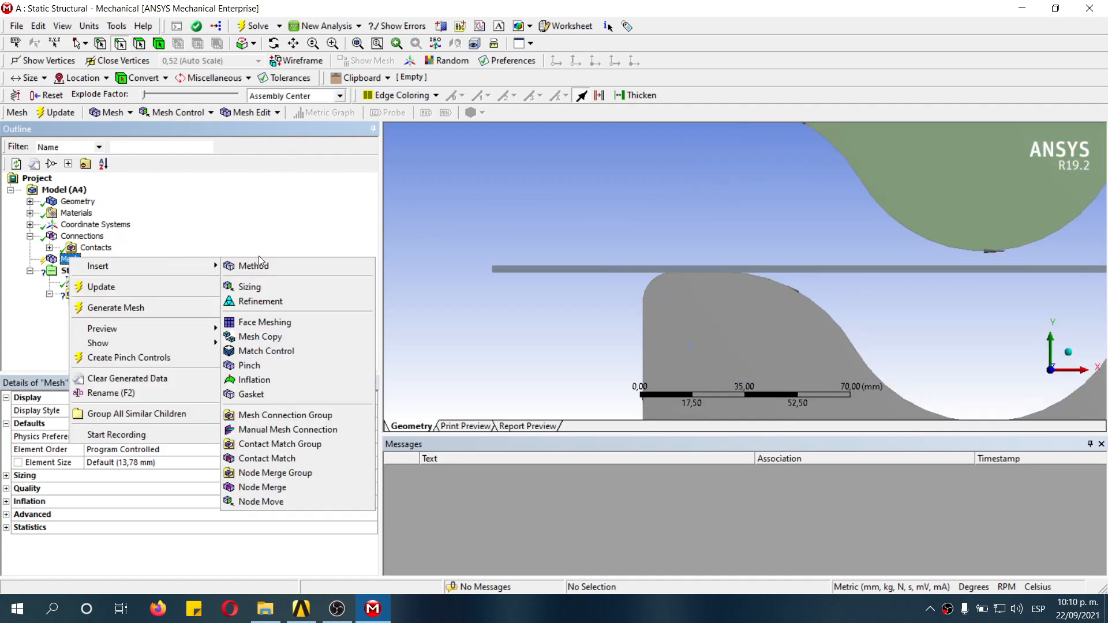
click(279, 291)
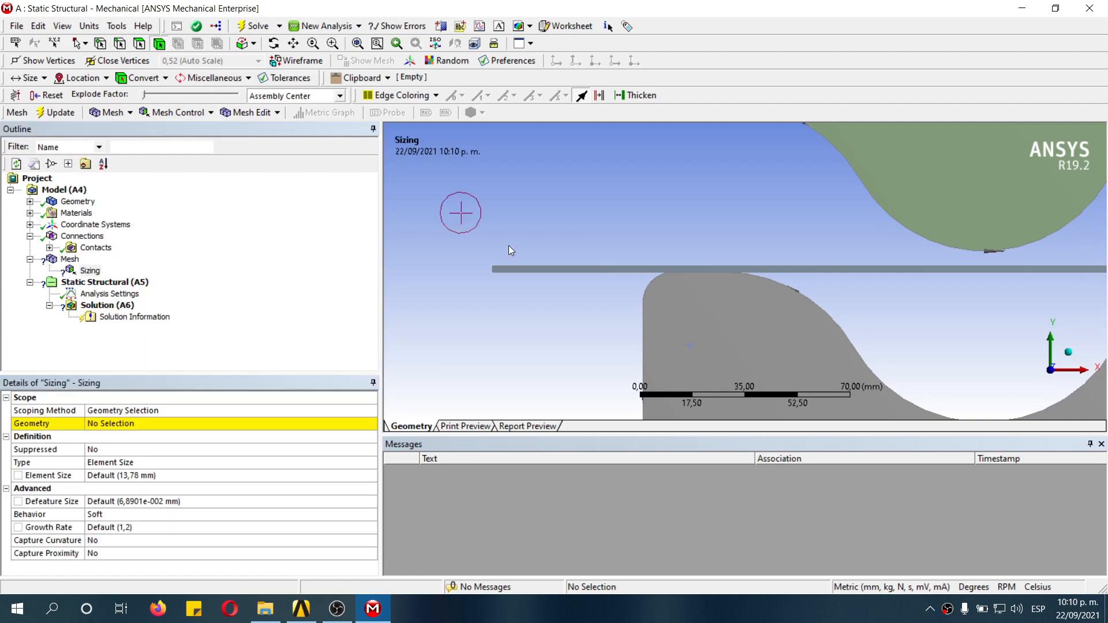
click(563, 268)
click(139, 423)
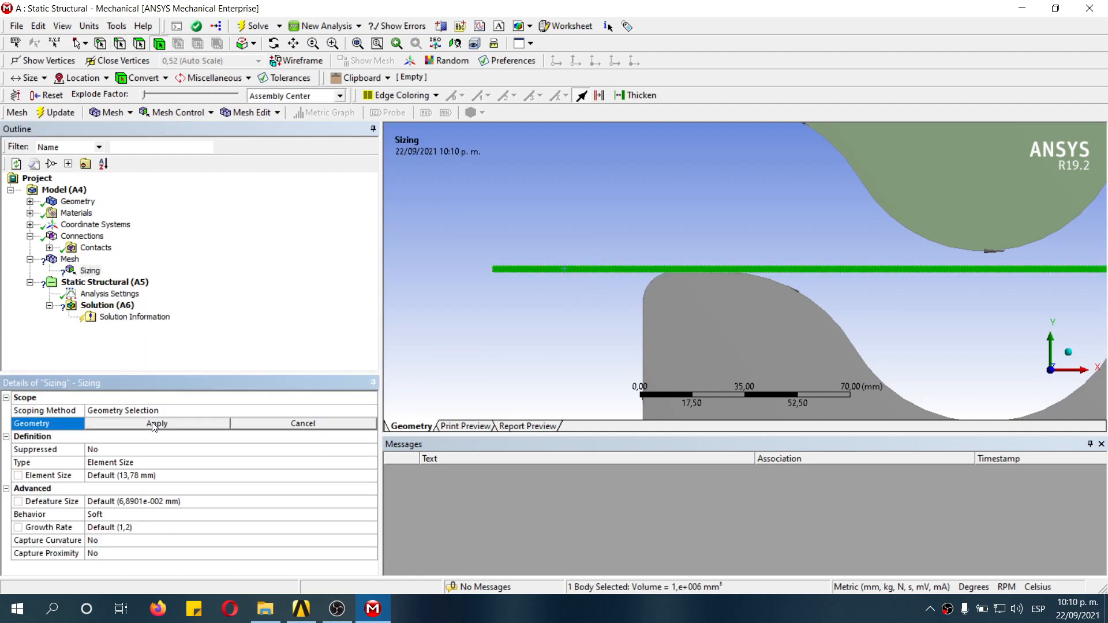
click(156, 424)
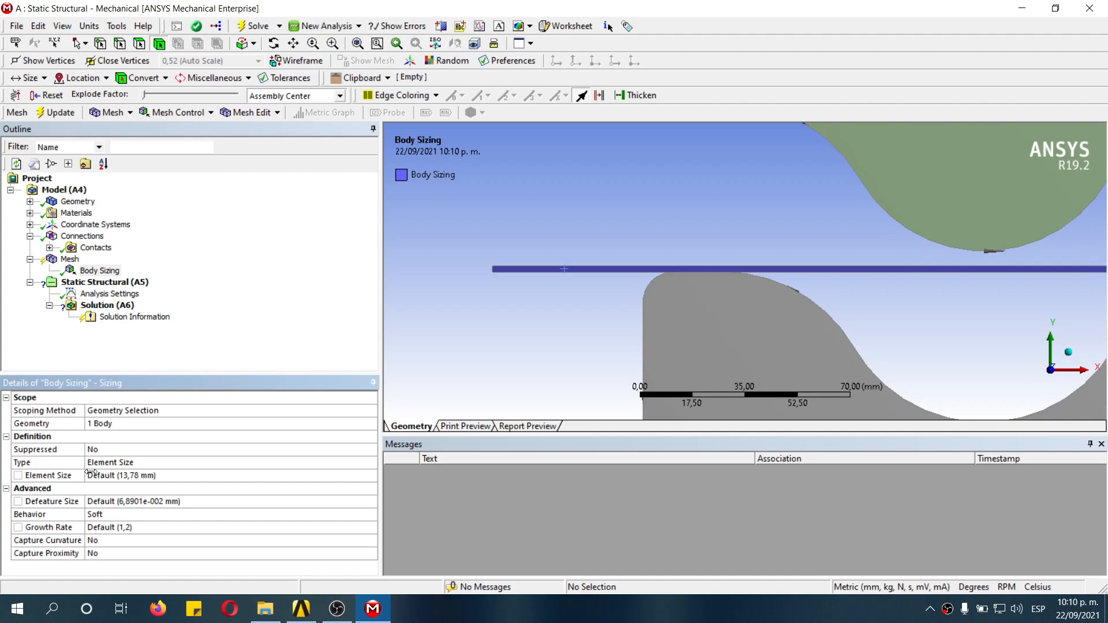
click(167, 478)
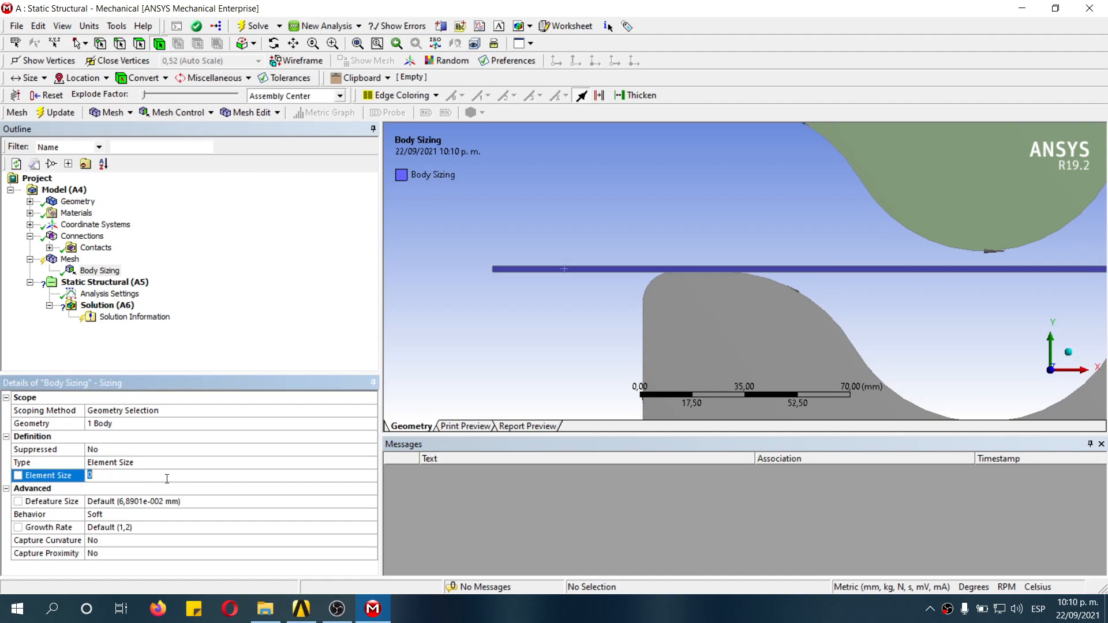
click(292, 331)
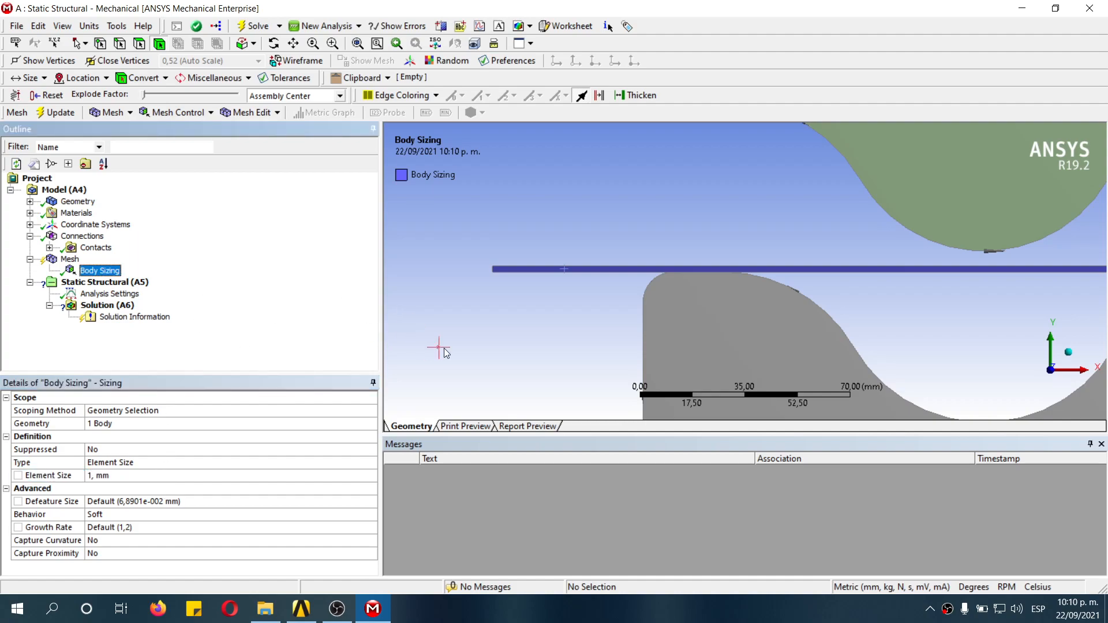
Step: Add a mapped Face Meshing control to the face of the sheet
right_click(69, 261)
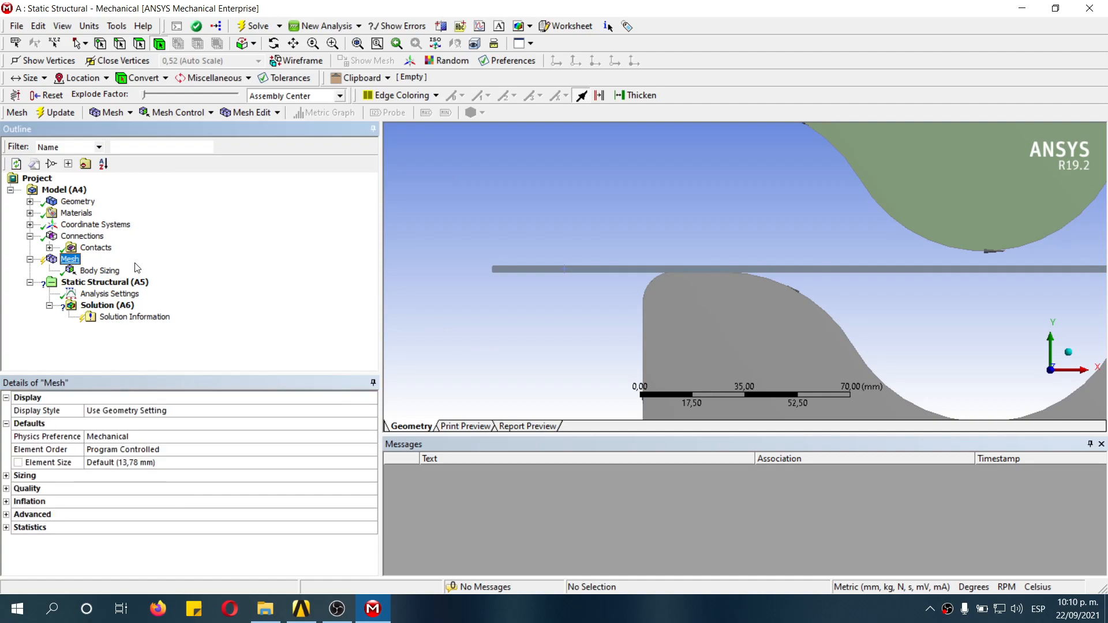
mouse_move(147, 272)
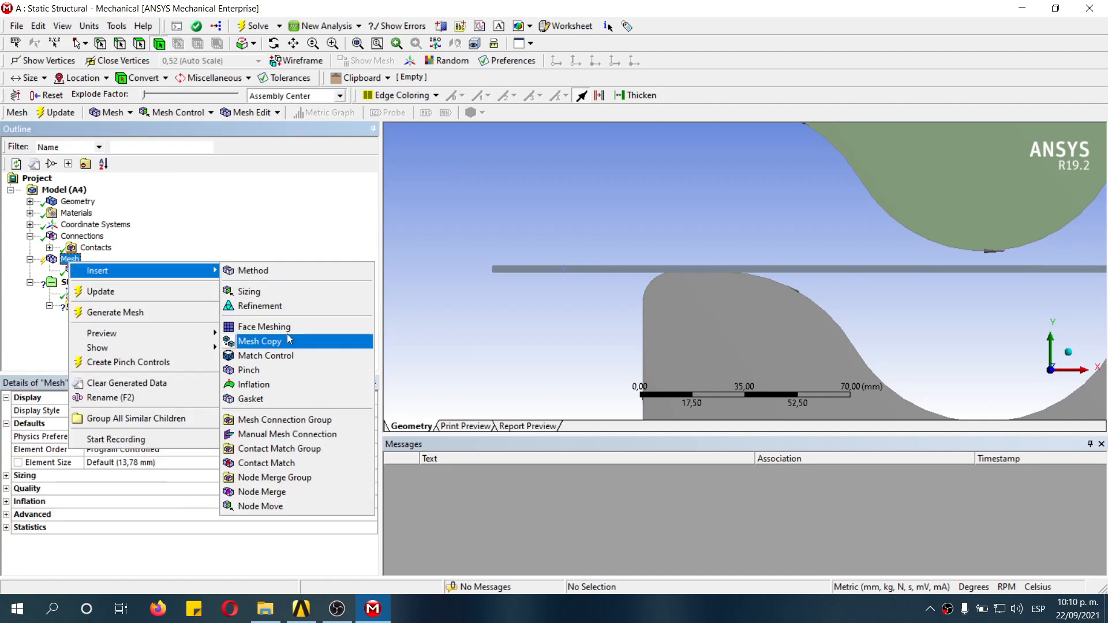
click(263, 326)
click(537, 269)
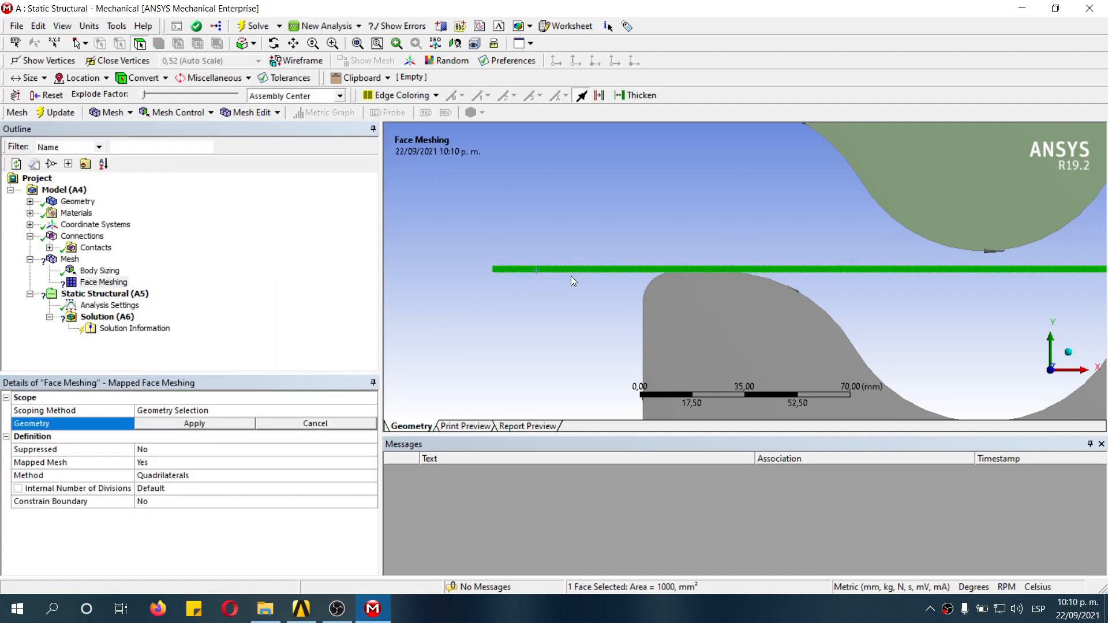
click(208, 424)
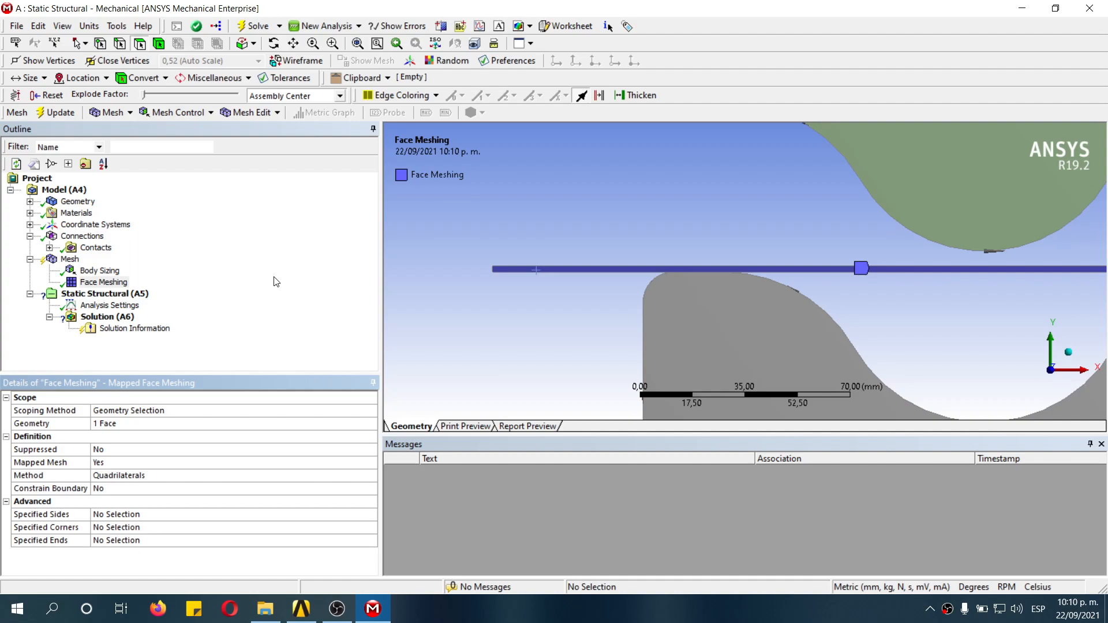
Step: Generate the mesh on the sheet body only
key(ctrl+b)
click(574, 271)
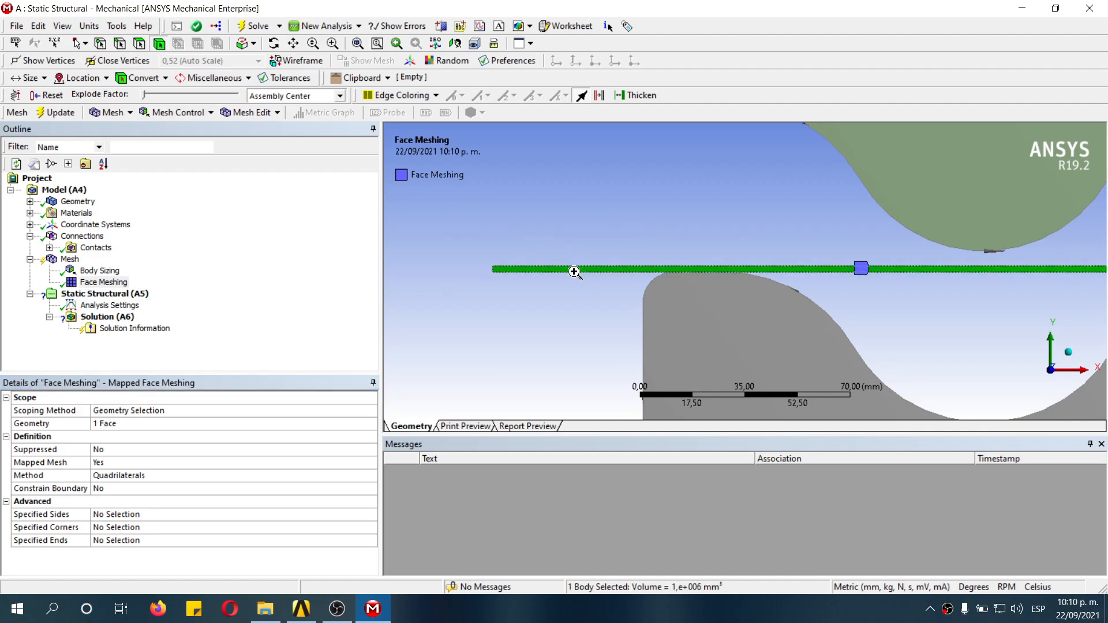
right_click(574, 273)
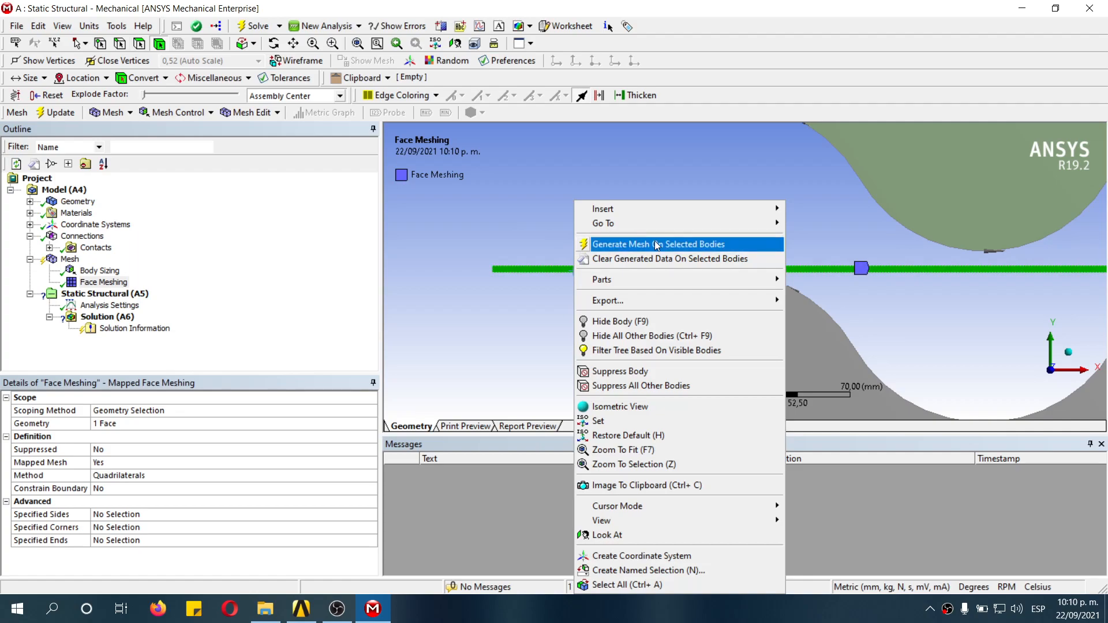
click(691, 245)
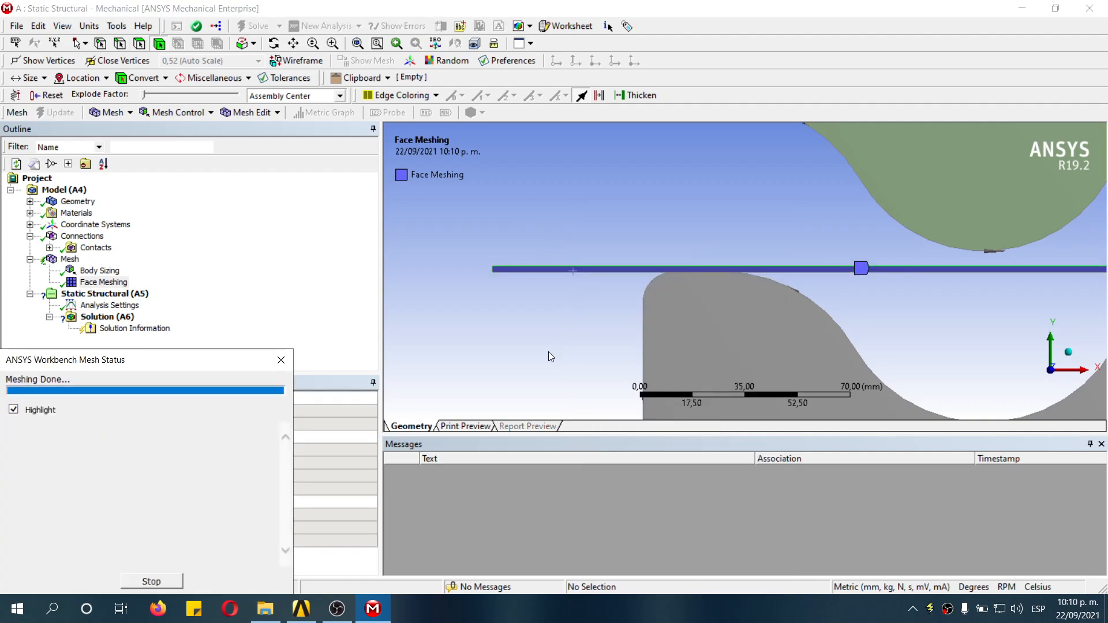
Step: Examine the sheet's mesh up close at its left end, checking the elements through the thickness
click(69, 259)
right_drag(468, 211, 590, 308)
right_drag(630, 226, 762, 322)
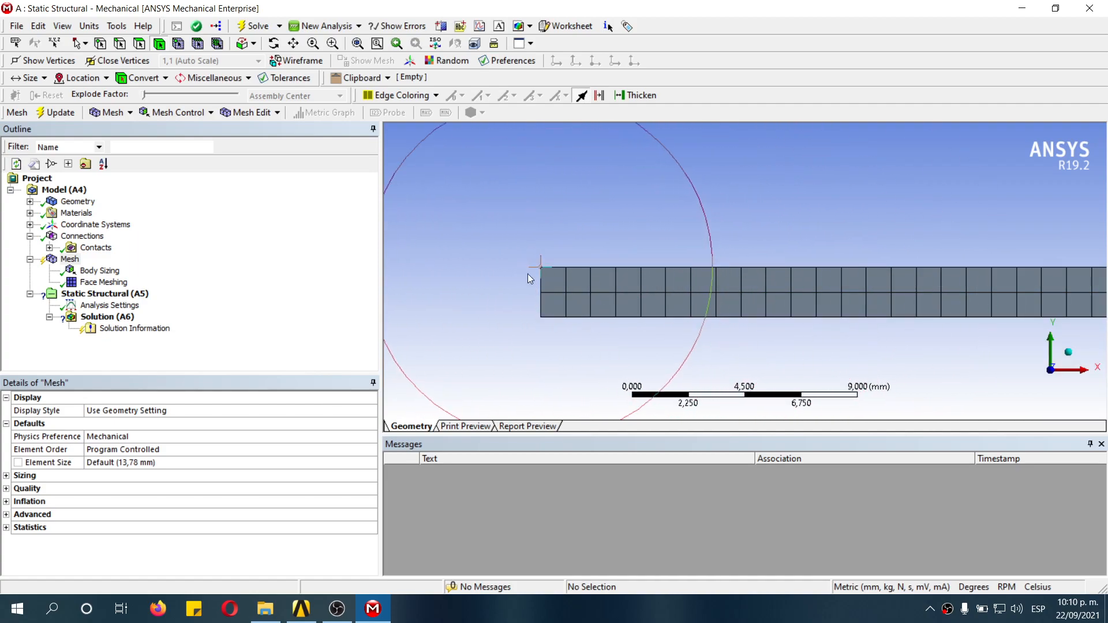
scroll(576, 289, down, 1)
scroll(578, 291, down, 1)
scroll(583, 303, up, 2)
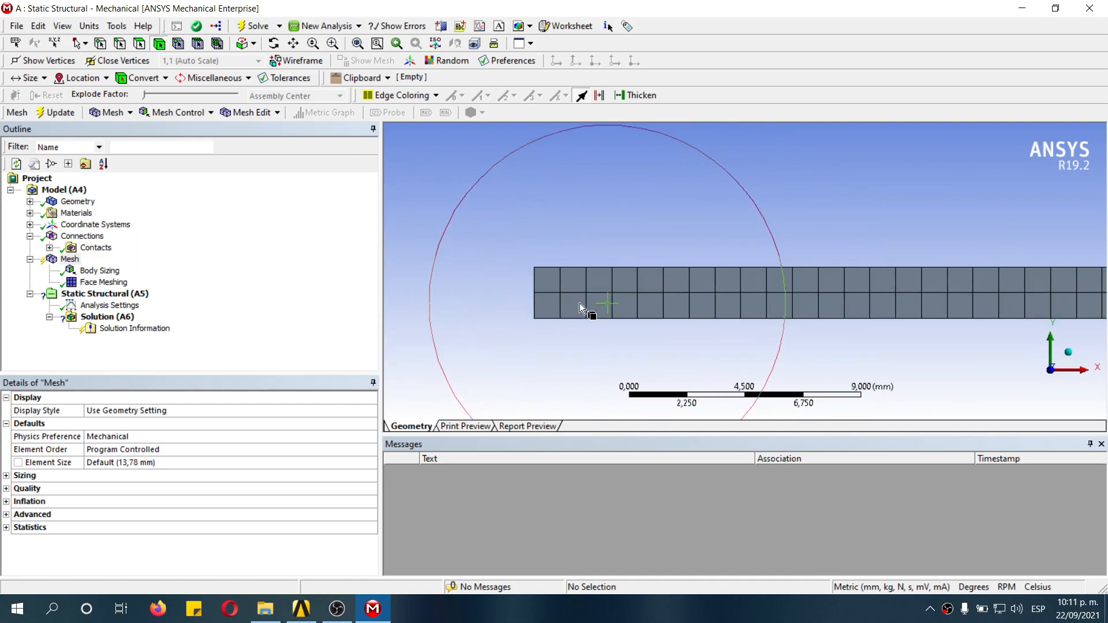
scroll(585, 307, up, 2)
scroll(548, 306, down, 1)
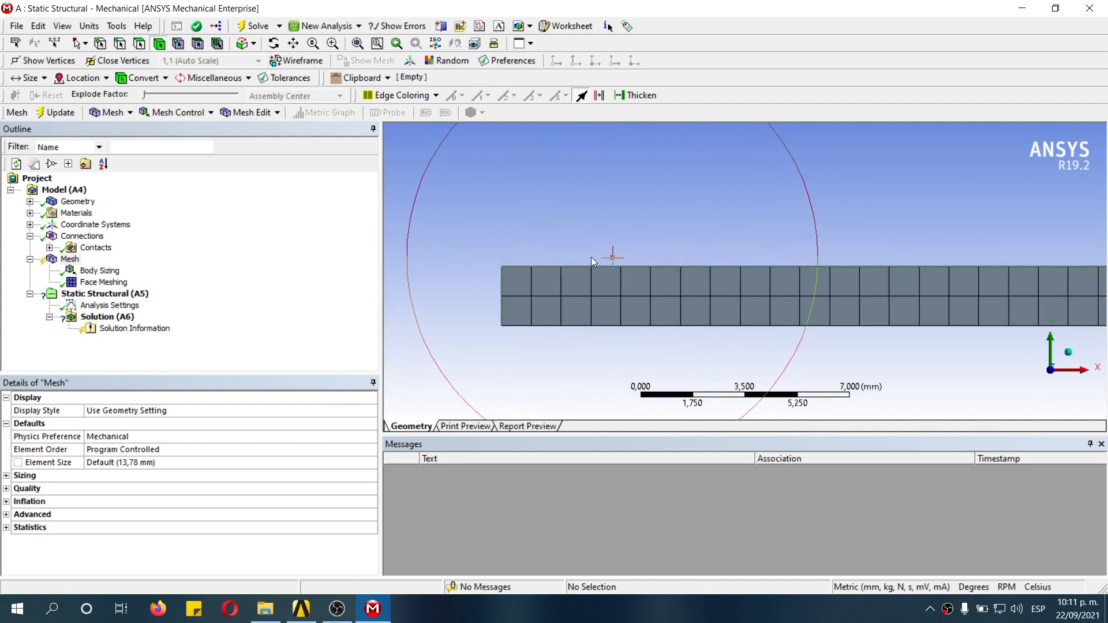
scroll(761, 251, up, 10)
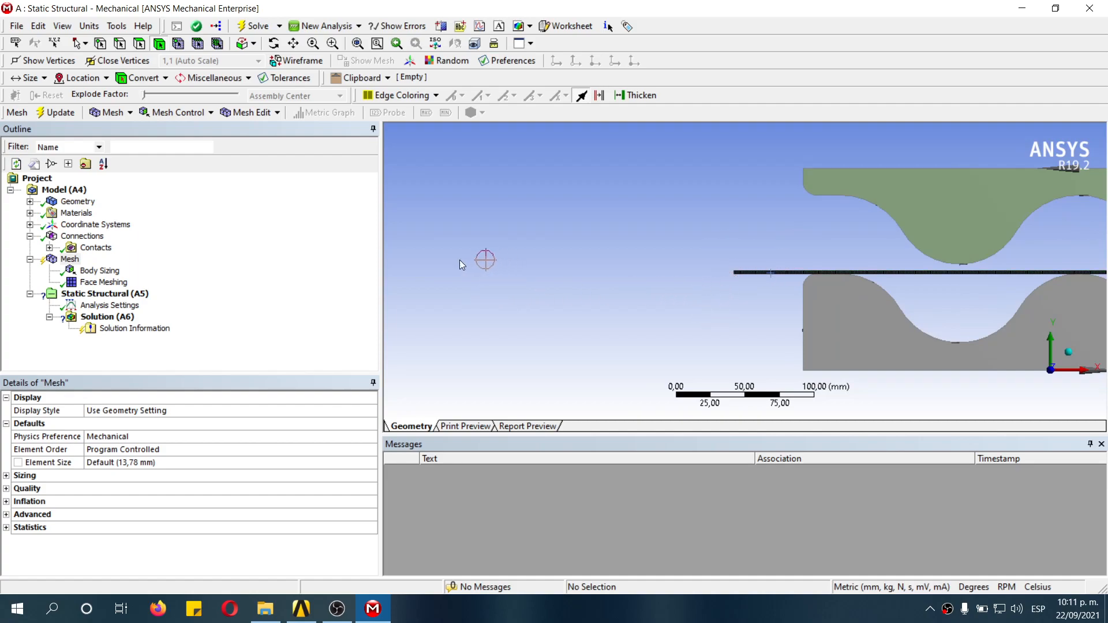
Step: Set the global mesh element size to 10 mm and update the mesh
click(69, 259)
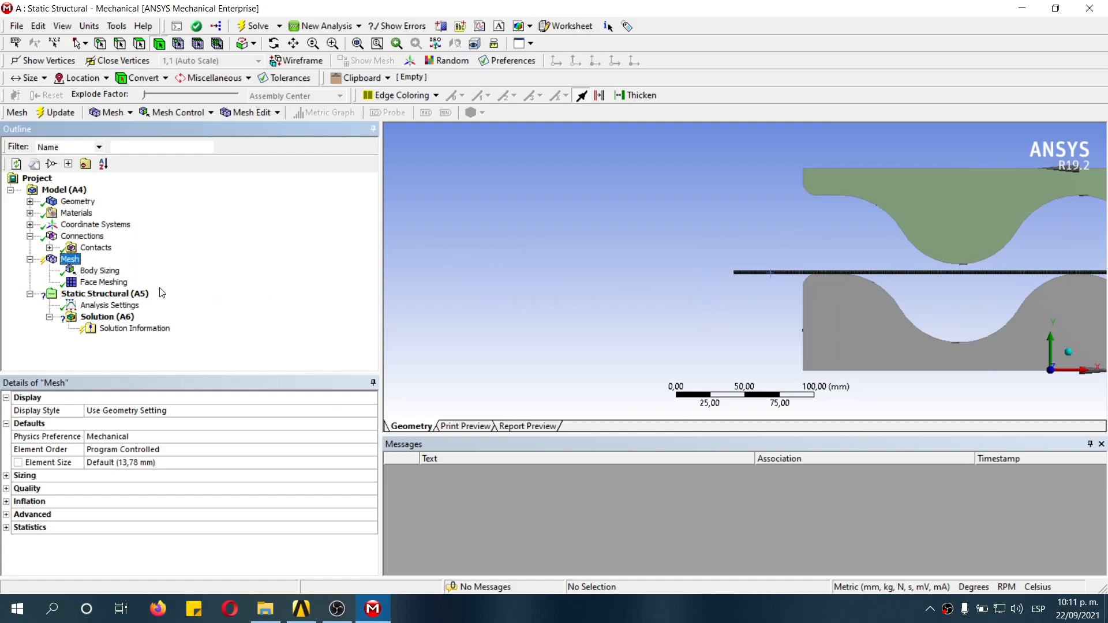
click(184, 463)
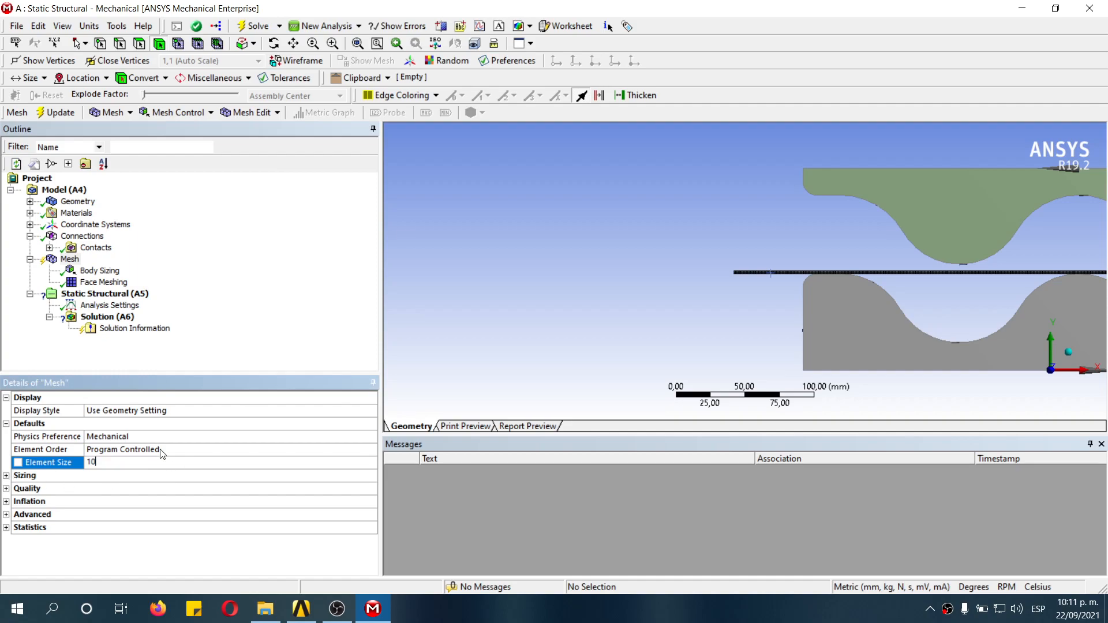
click(494, 346)
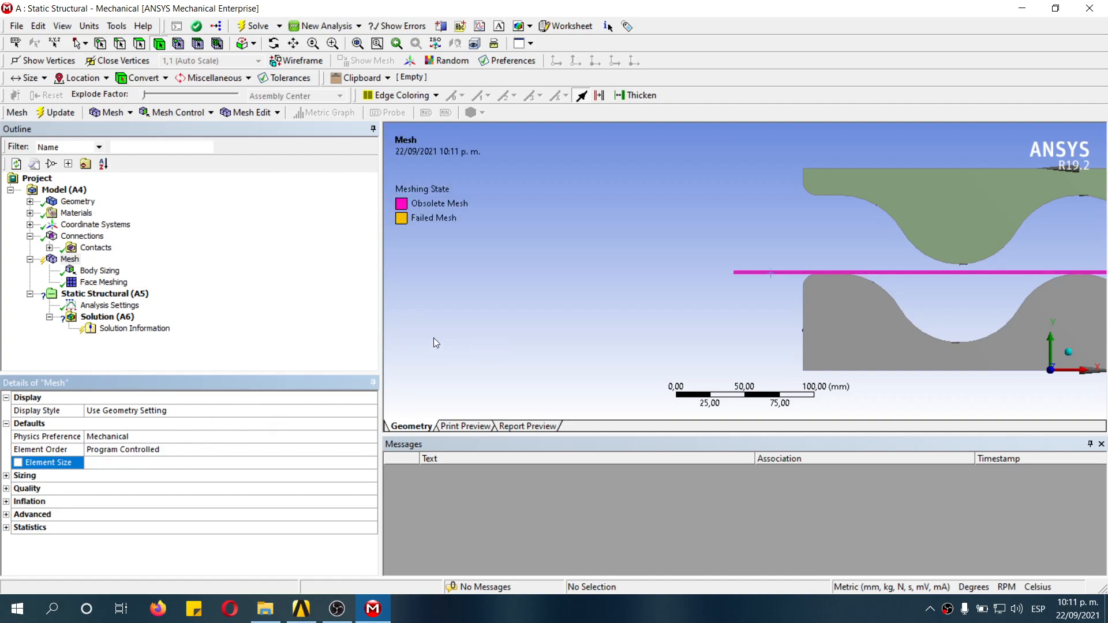
right_click(69, 259)
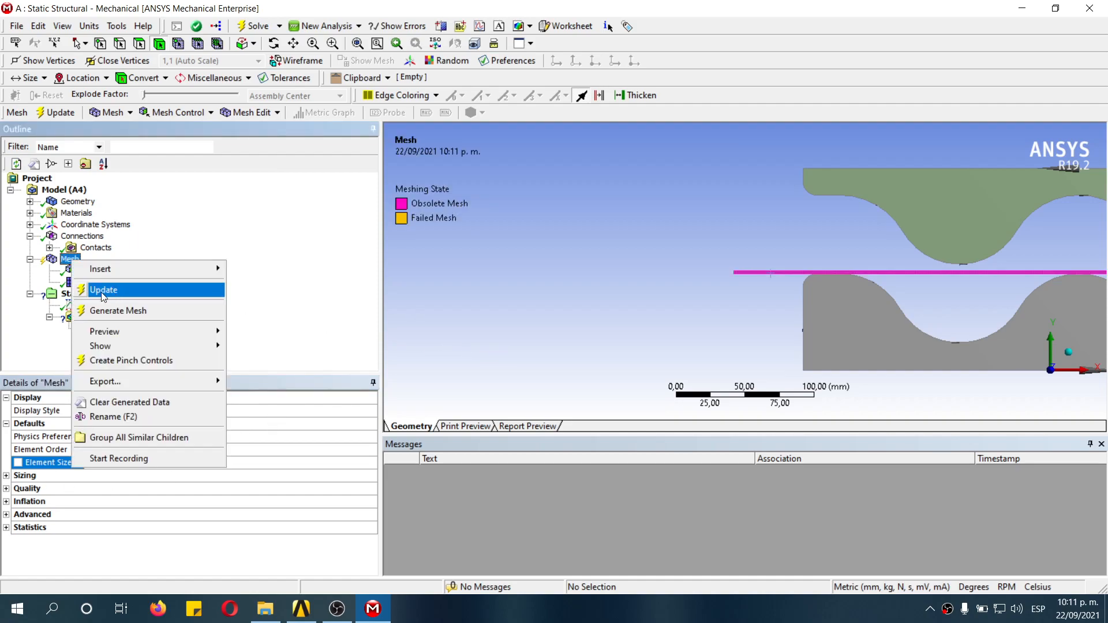
click(123, 292)
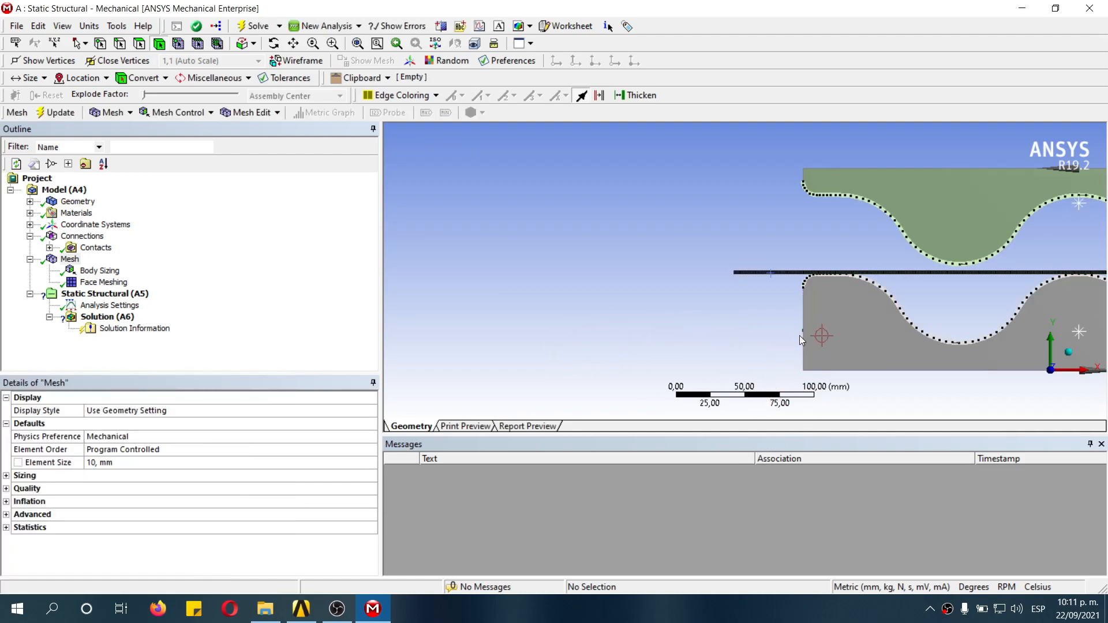
Step: Examine the mesh nodes along the curved contact edges of the upper and lower dies
scroll(758, 264, down, 2)
right_drag(754, 196, 1091, 328)
scroll(549, 322, up, 3)
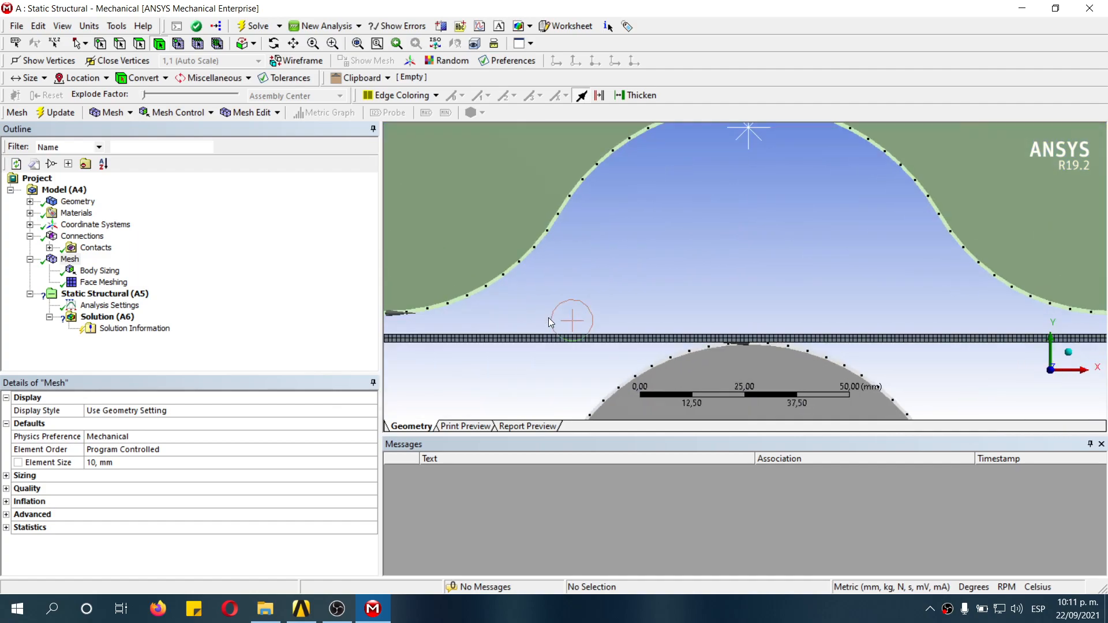
scroll(559, 275, down, 3)
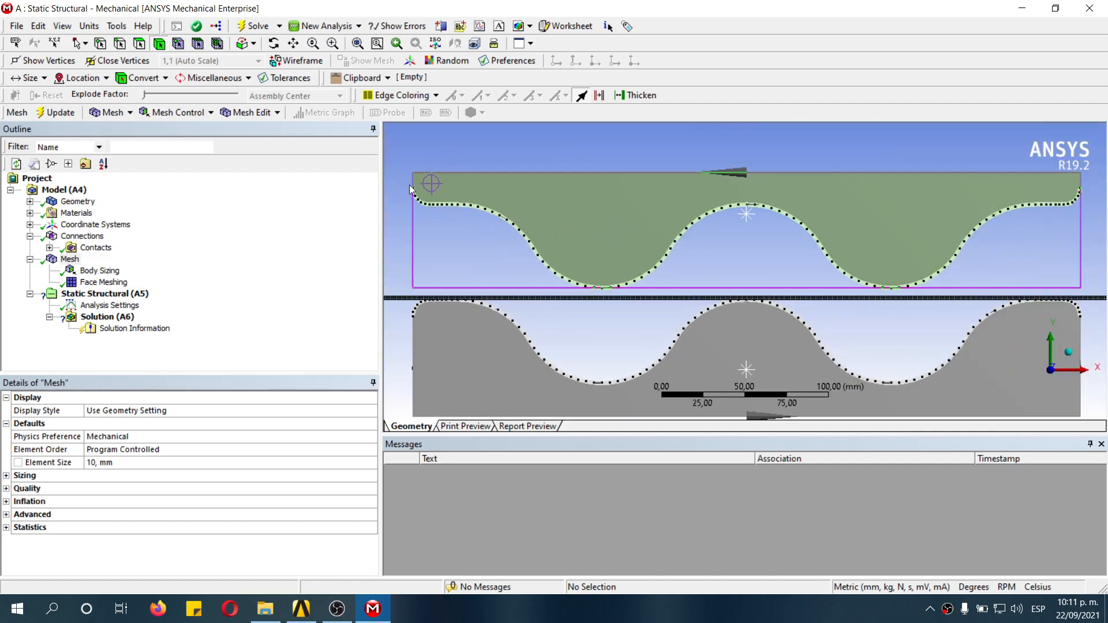
scroll(577, 257, up, 3)
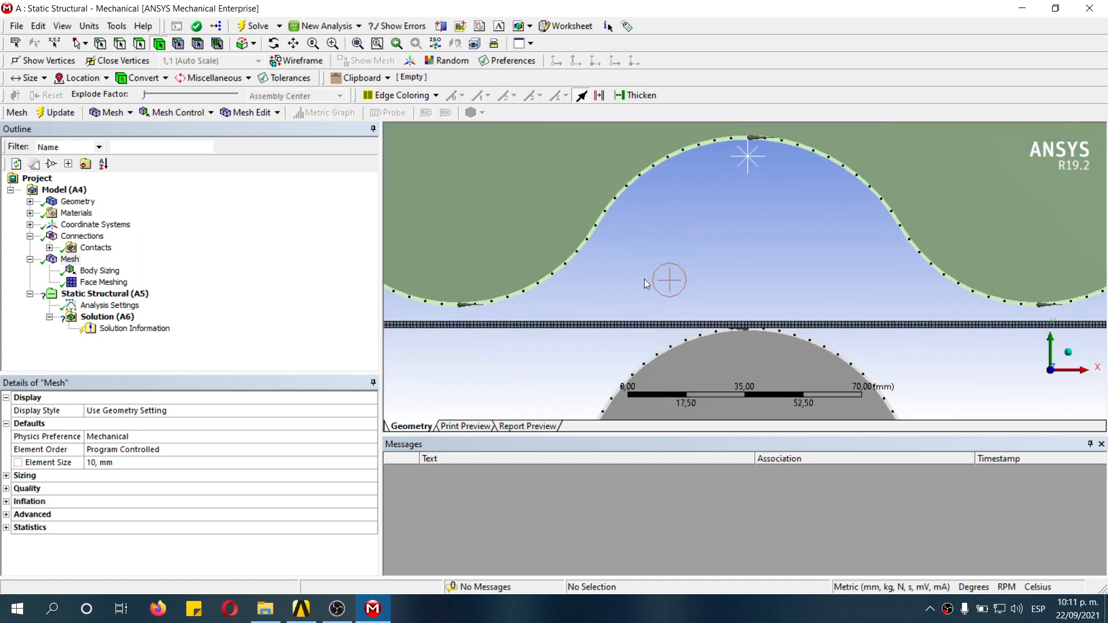
scroll(580, 253, up, 1)
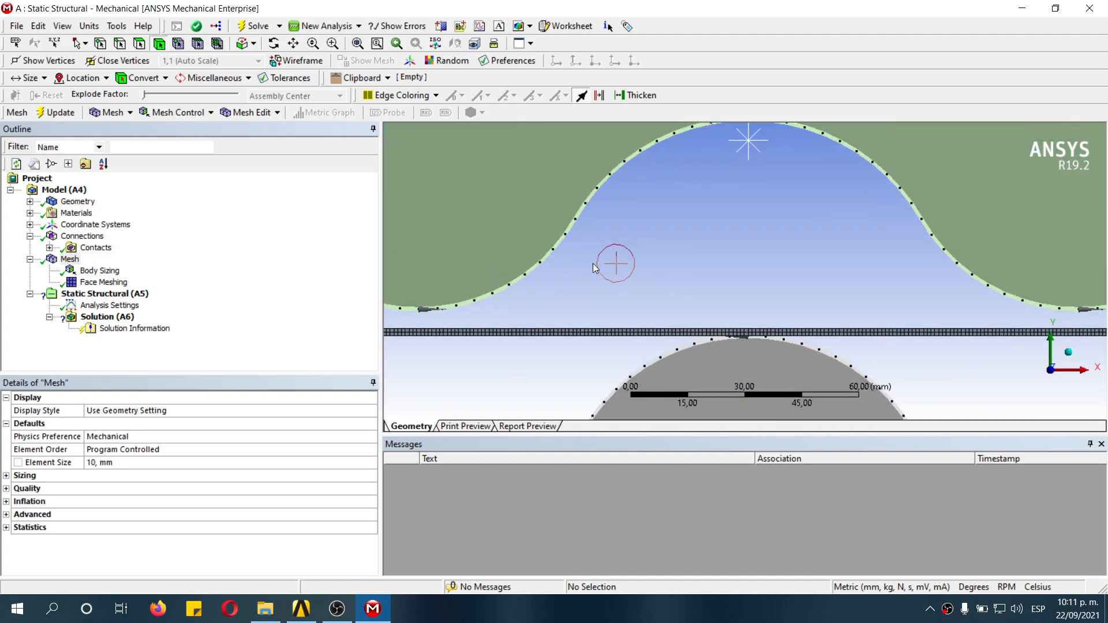
scroll(593, 267, down, 2)
right_drag(642, 146, 754, 198)
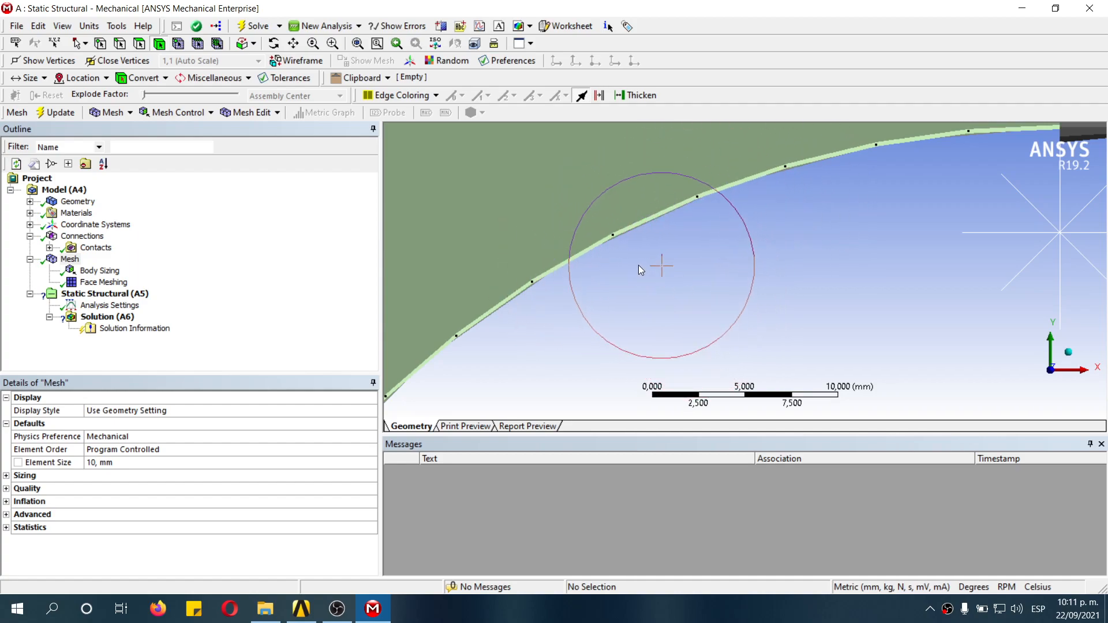
scroll(639, 264, down, 8)
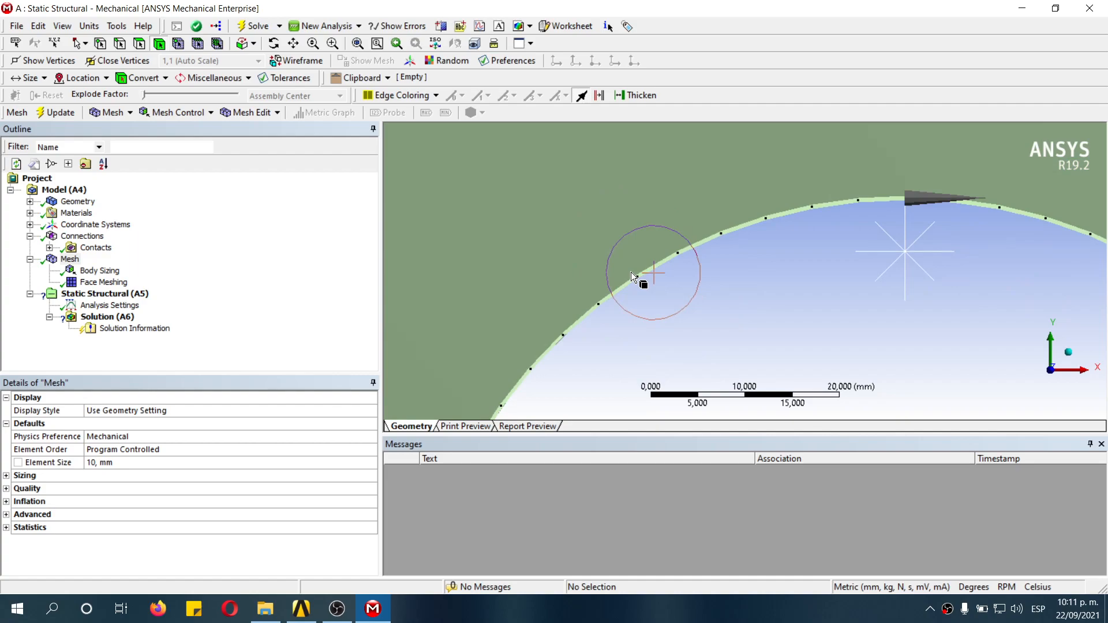
scroll(653, 287, down, 5)
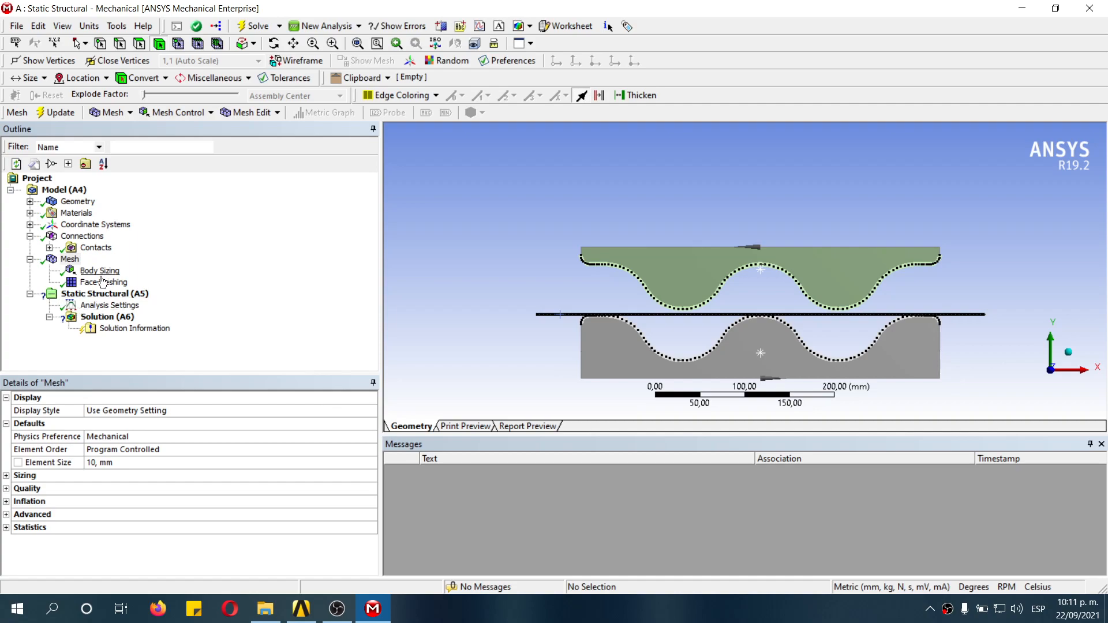
Step: Set the number of steps in the Analysis Settings to 10 and review the end times of the steps
click(102, 295)
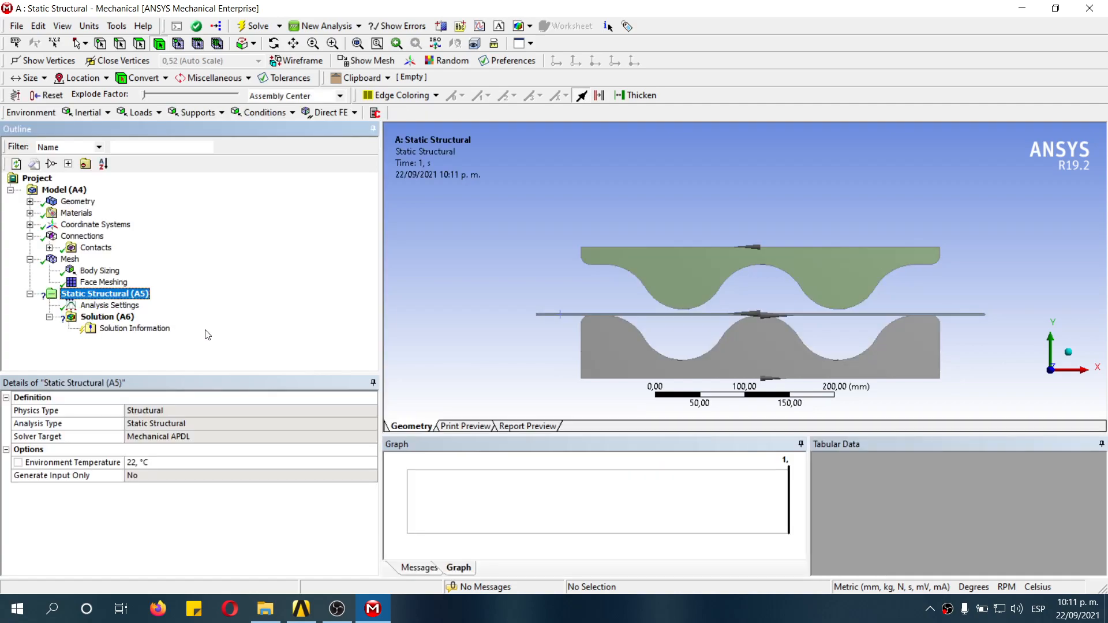
click(121, 306)
click(108, 409)
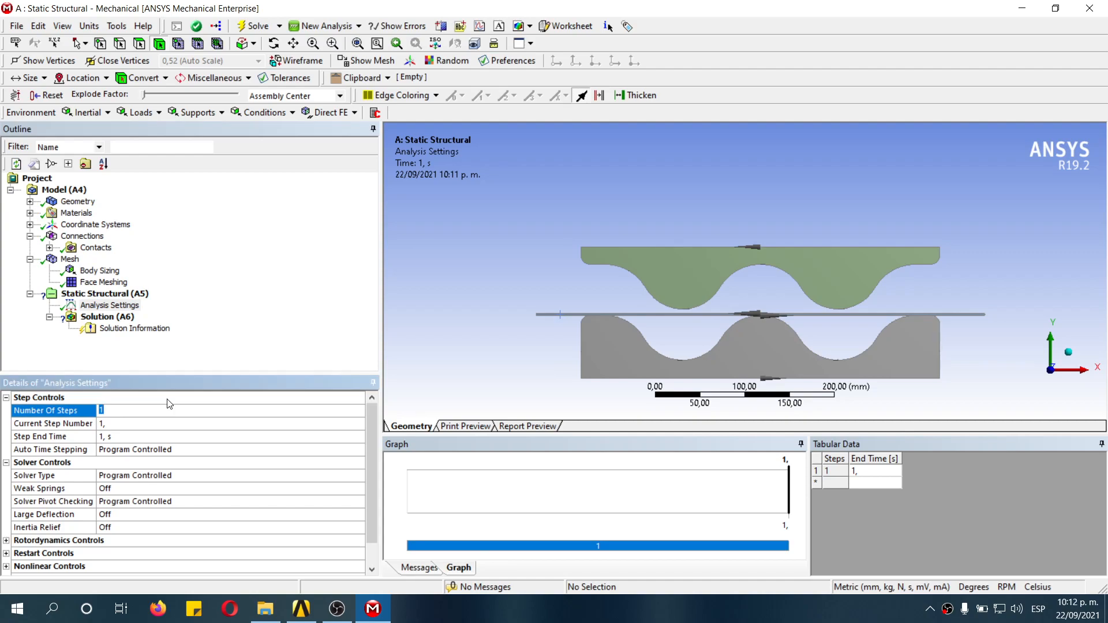
text(1)
key(Return)
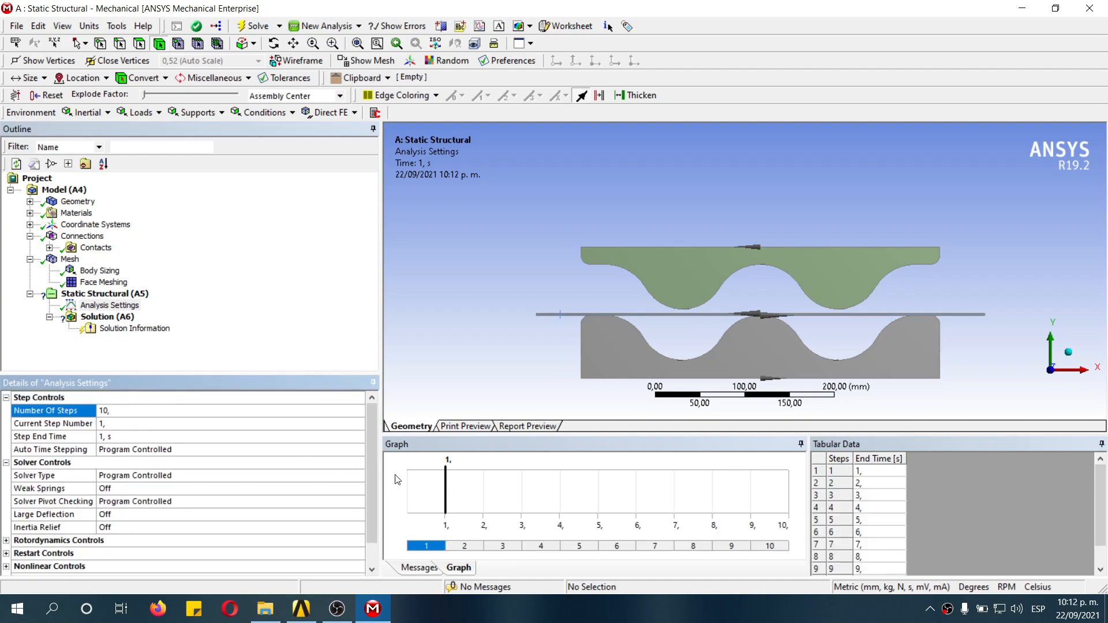
click(873, 474)
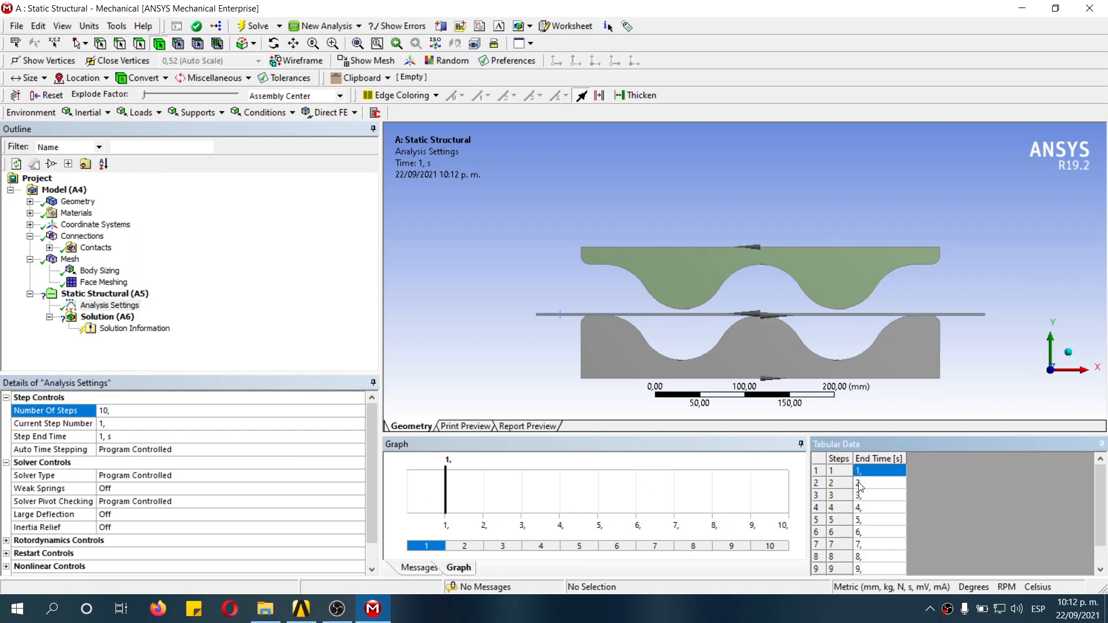
scroll(903, 505, down, 1)
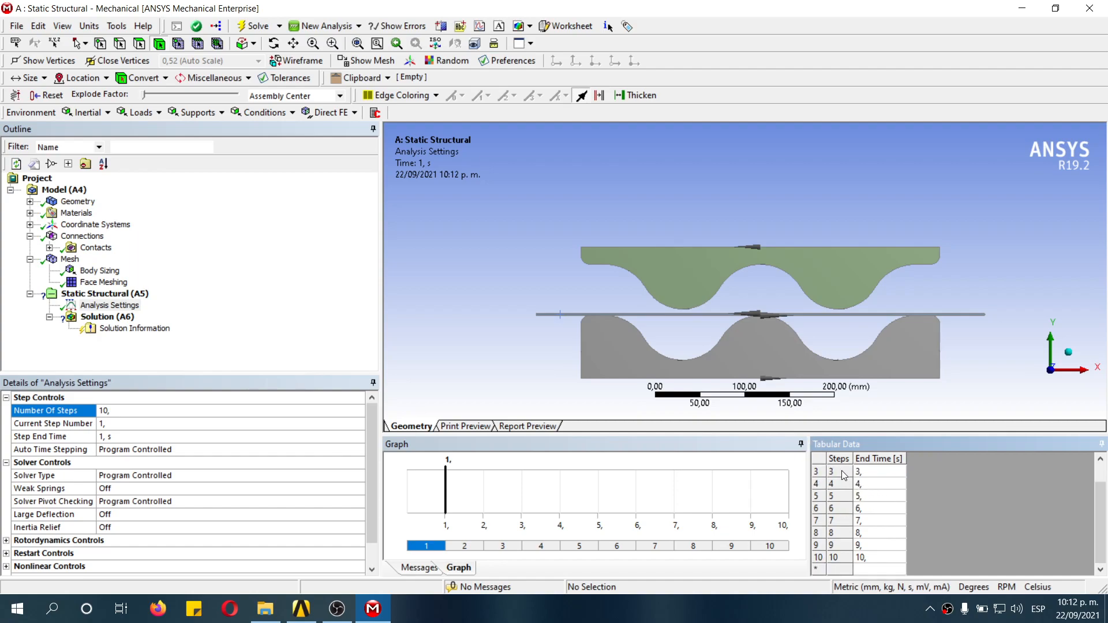
click(874, 472)
scroll(881, 482, up, 1)
click(869, 472)
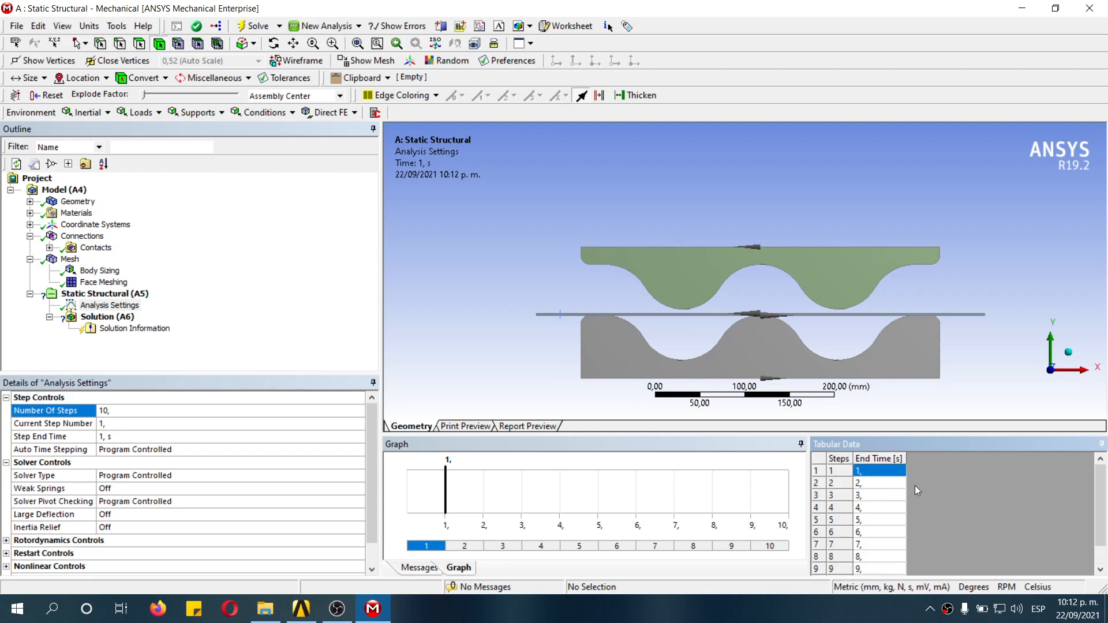
Step: Set the end times of the ten analysis steps from 0,2 s to 2 s in increments of 0,2 s
text(0,2)
key(Return)
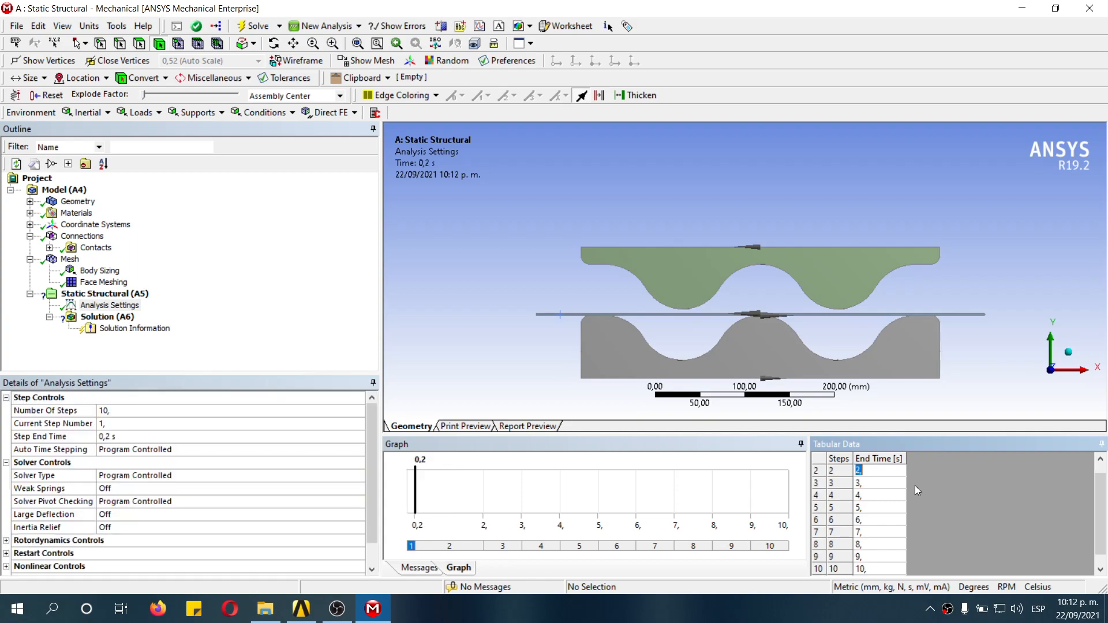
text(0,4)
key(Return)
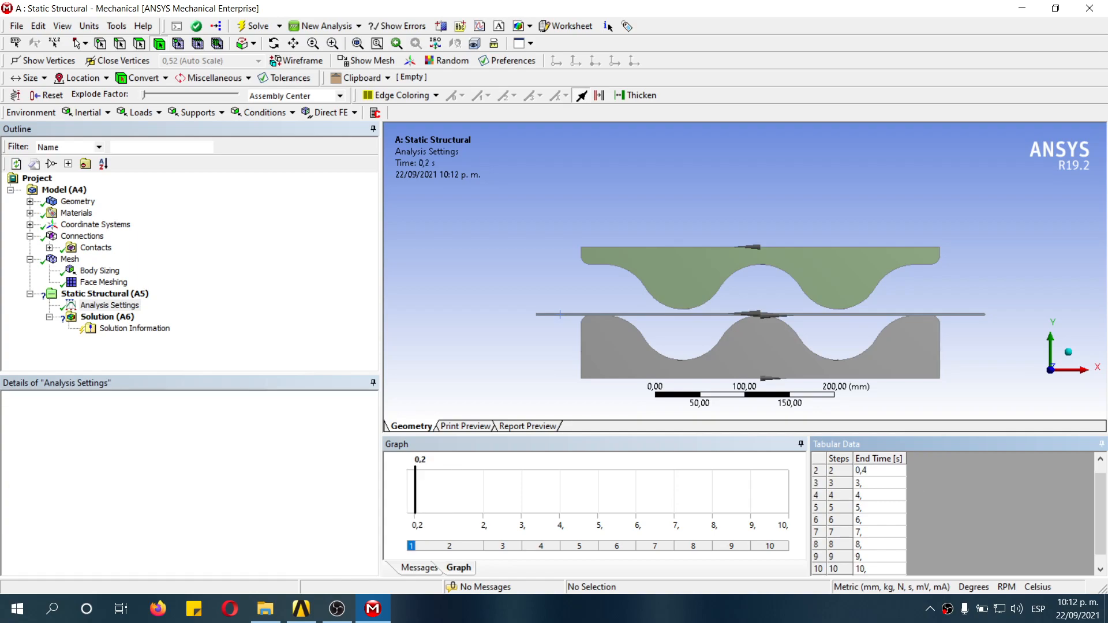
text(0,6)
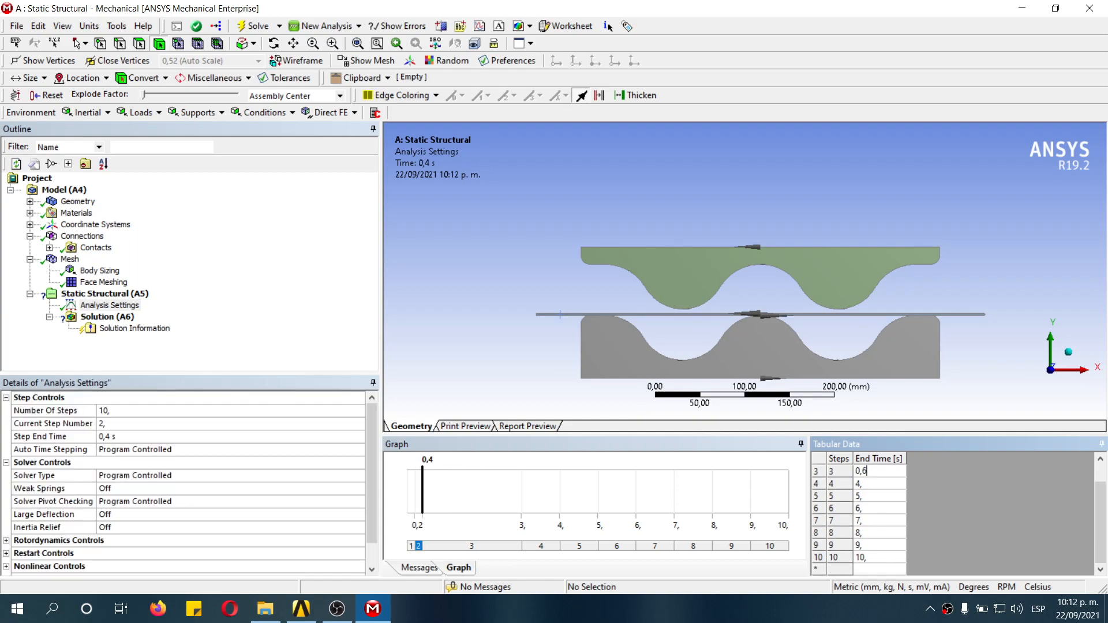
key(Return)
text(0)
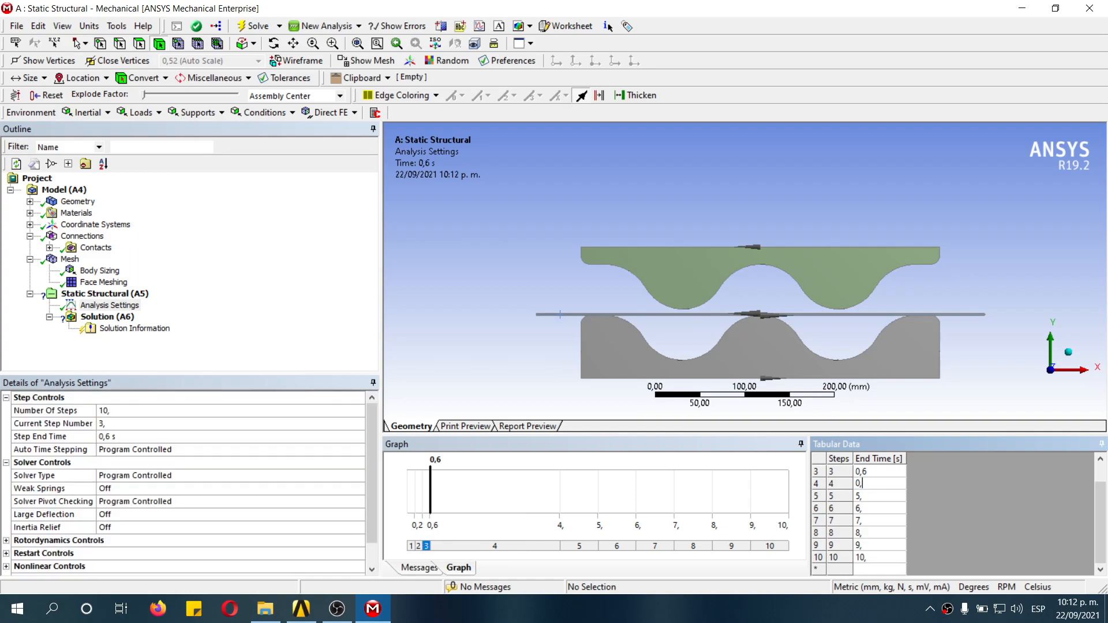
text(,8)
key(Return)
text(0)
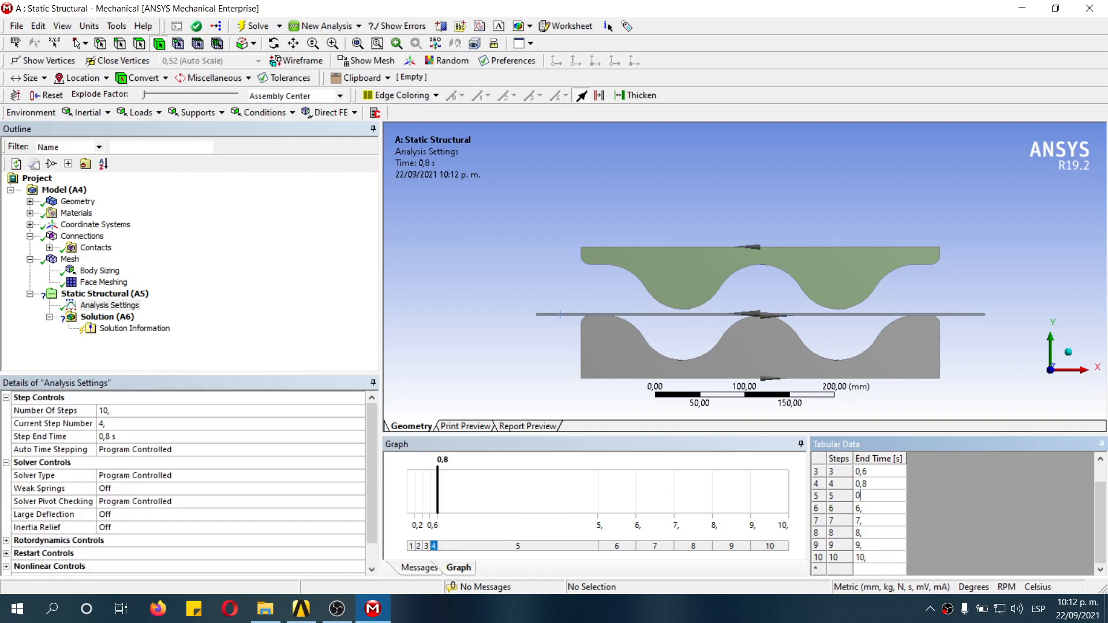
key(Return)
text(1,2)
key(Return)
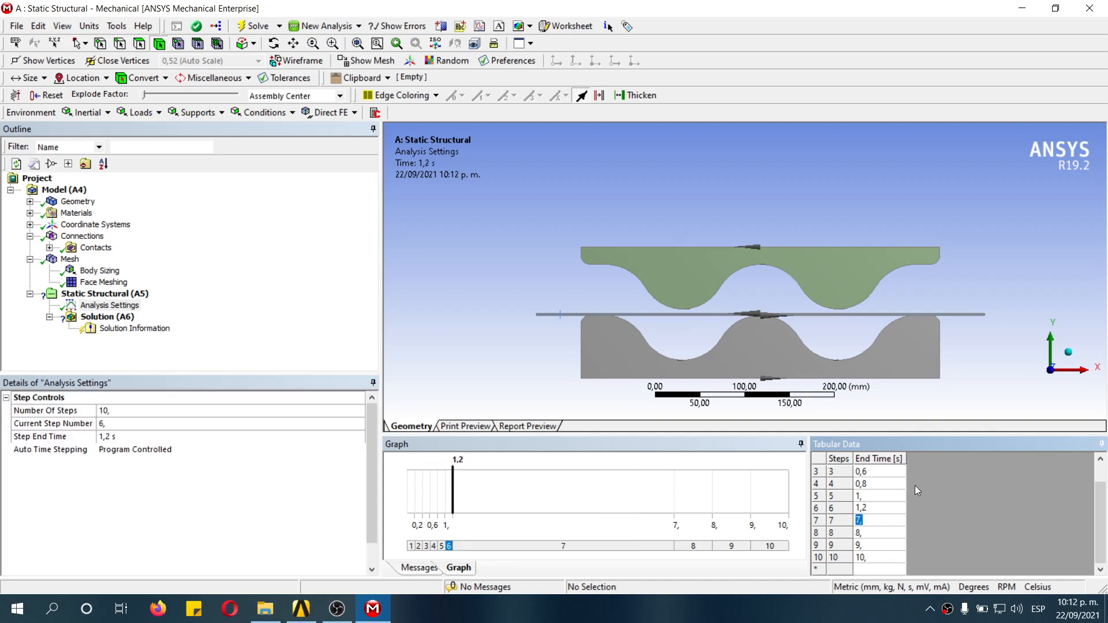
text(1,4)
key(Return)
text(1,6)
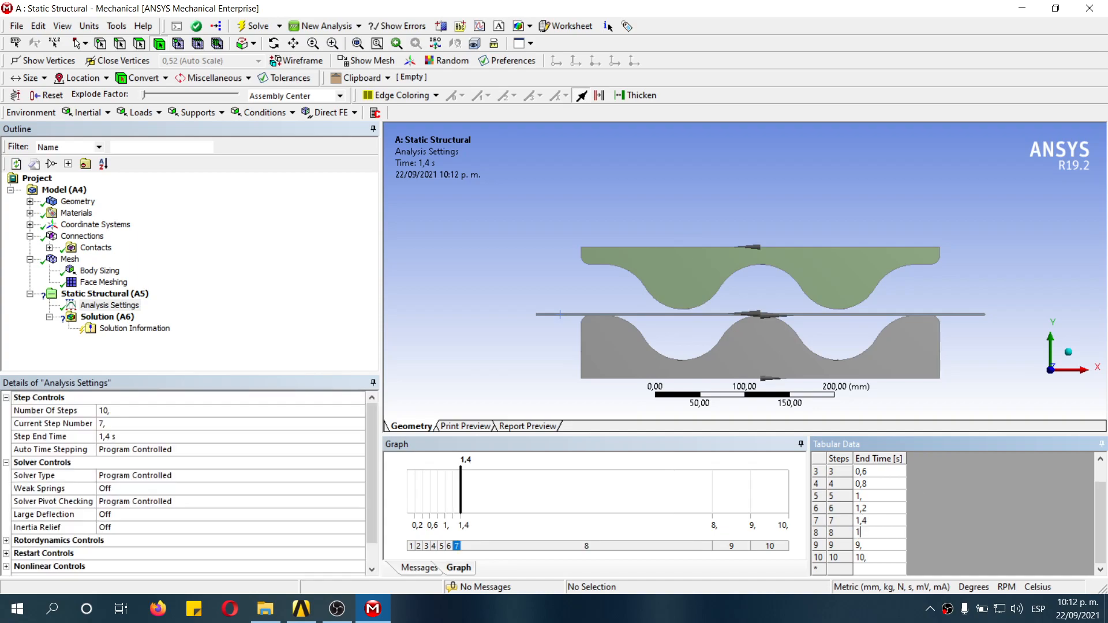
key(Return)
text(1,8)
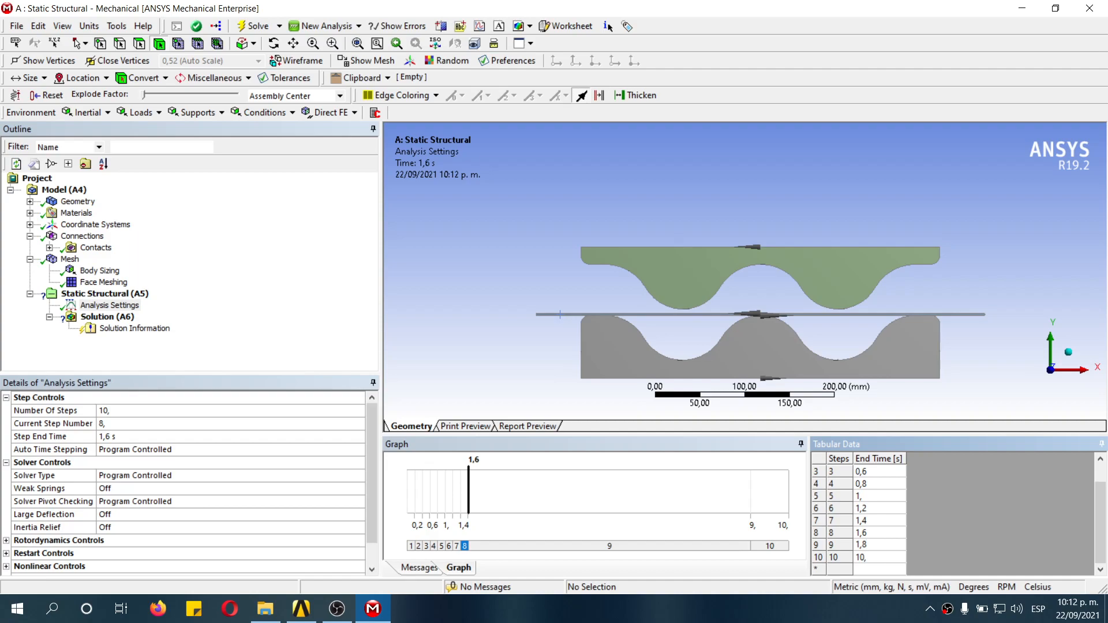
key(Return)
text(2)
key(Return)
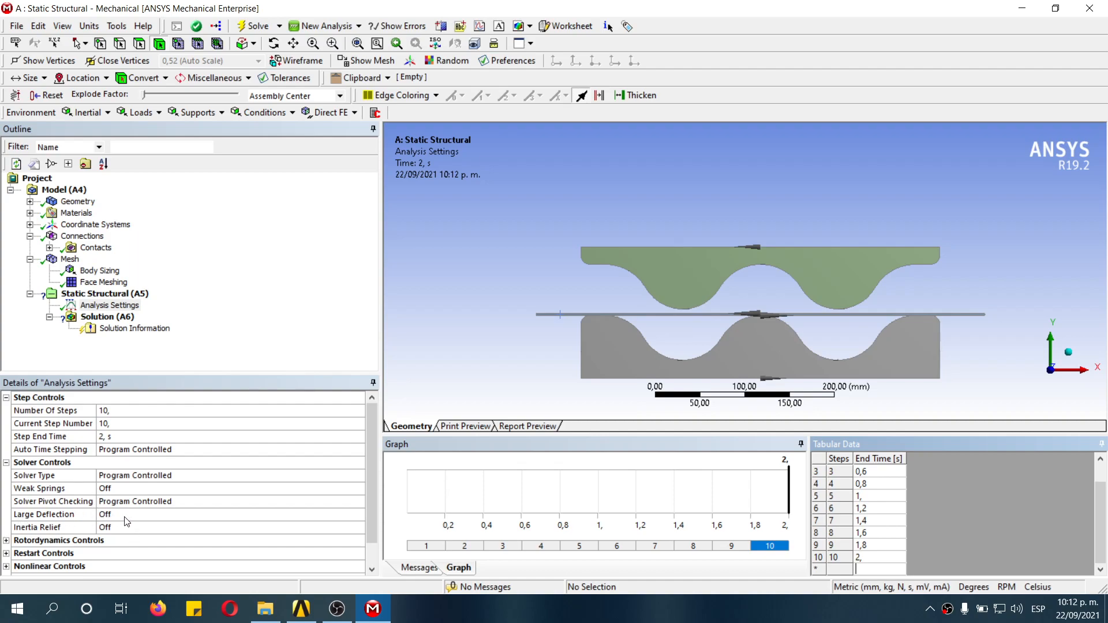
Step: Turn Large Deflection on in the solver controls of the Analysis Settings
click(313, 514)
click(358, 515)
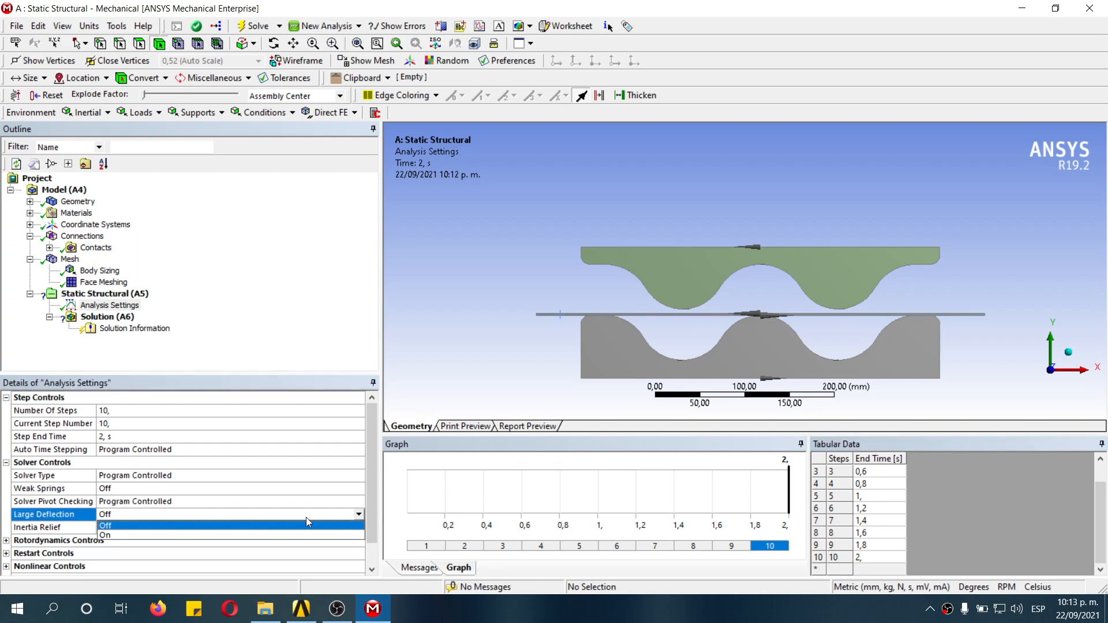
click(143, 534)
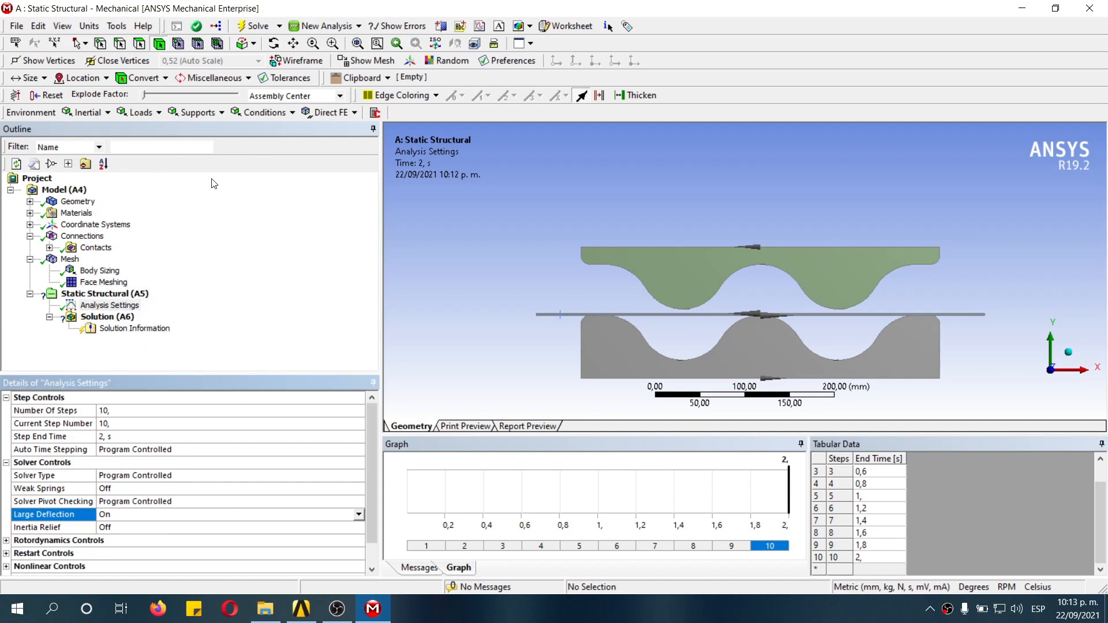
Step: Add a Remote Displacement support scoped to the bottom edge of the lower die
click(222, 113)
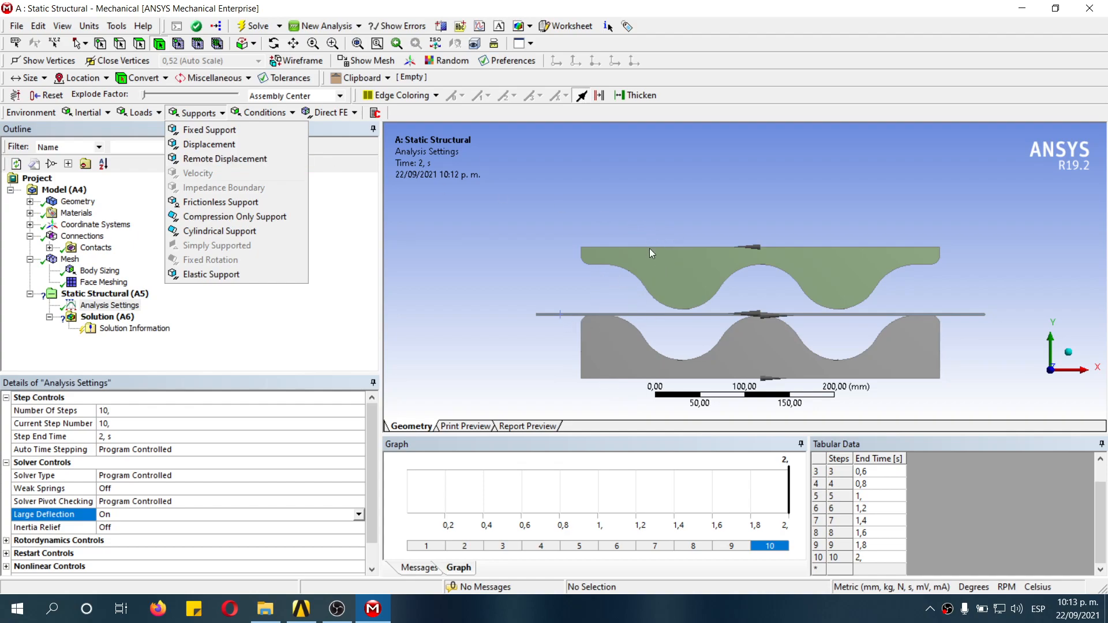
click(249, 162)
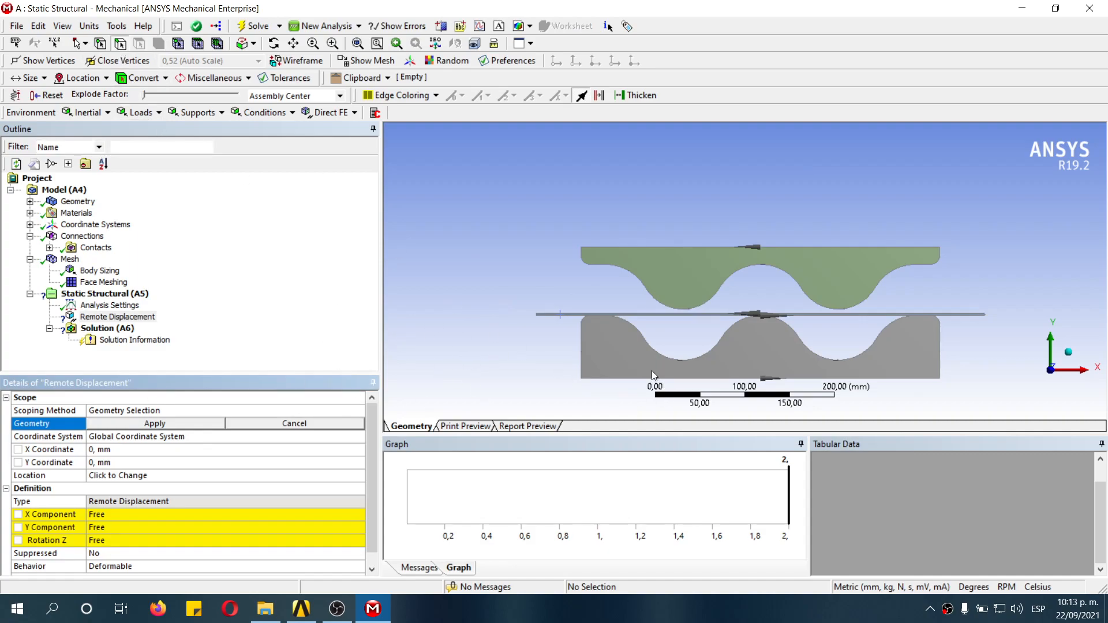
click(623, 379)
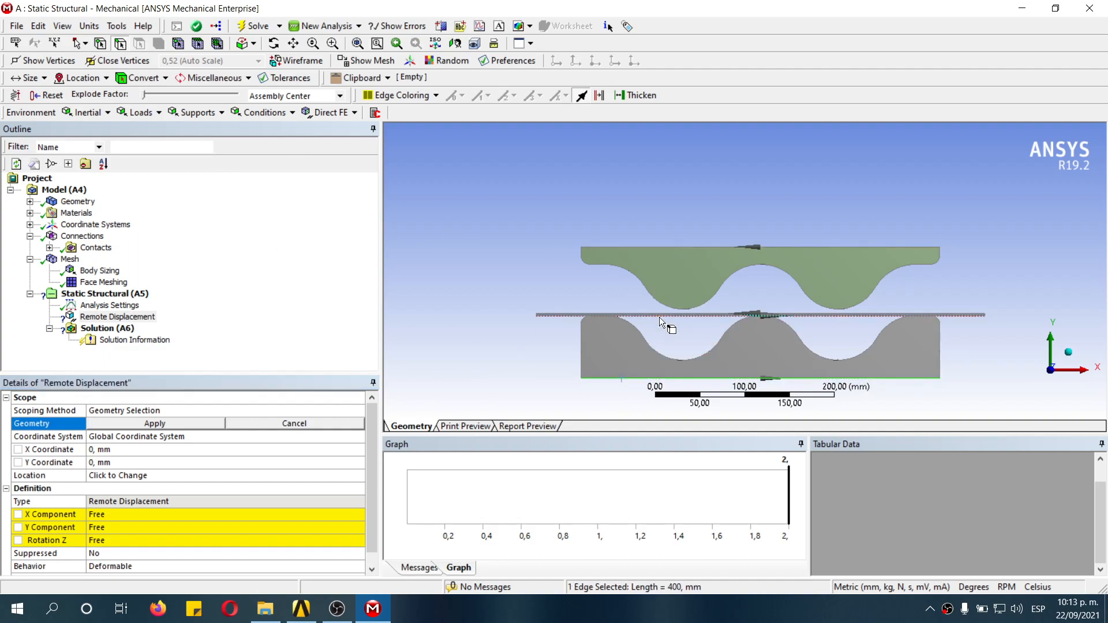
click(178, 423)
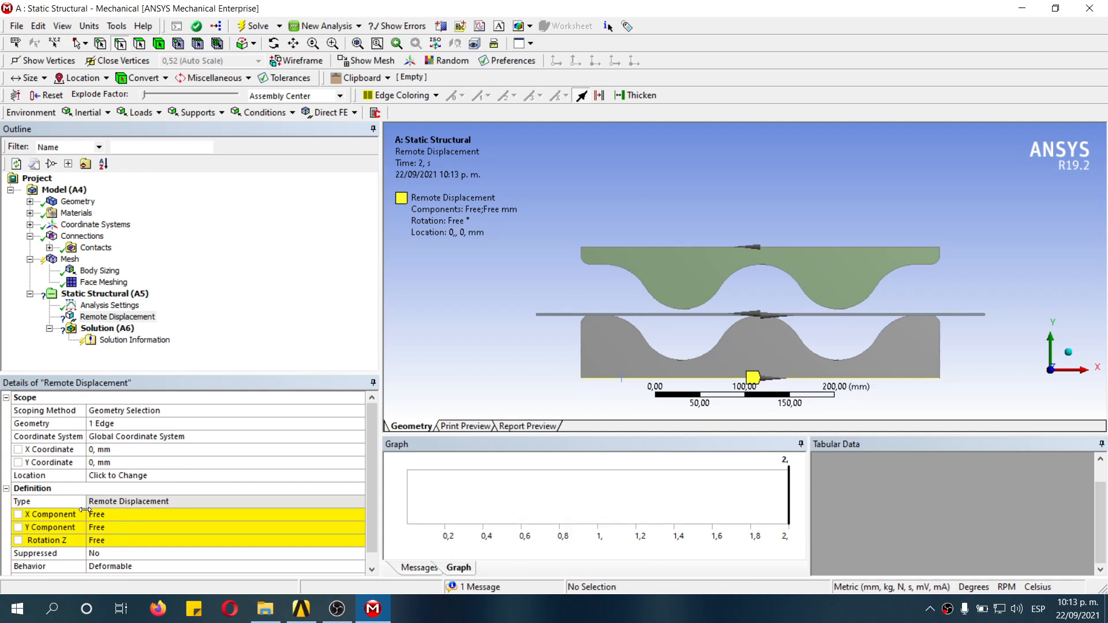
Step: Fix the lower die's remote displacement by setting the X component, Y component and Rotation Z to 0
click(122, 515)
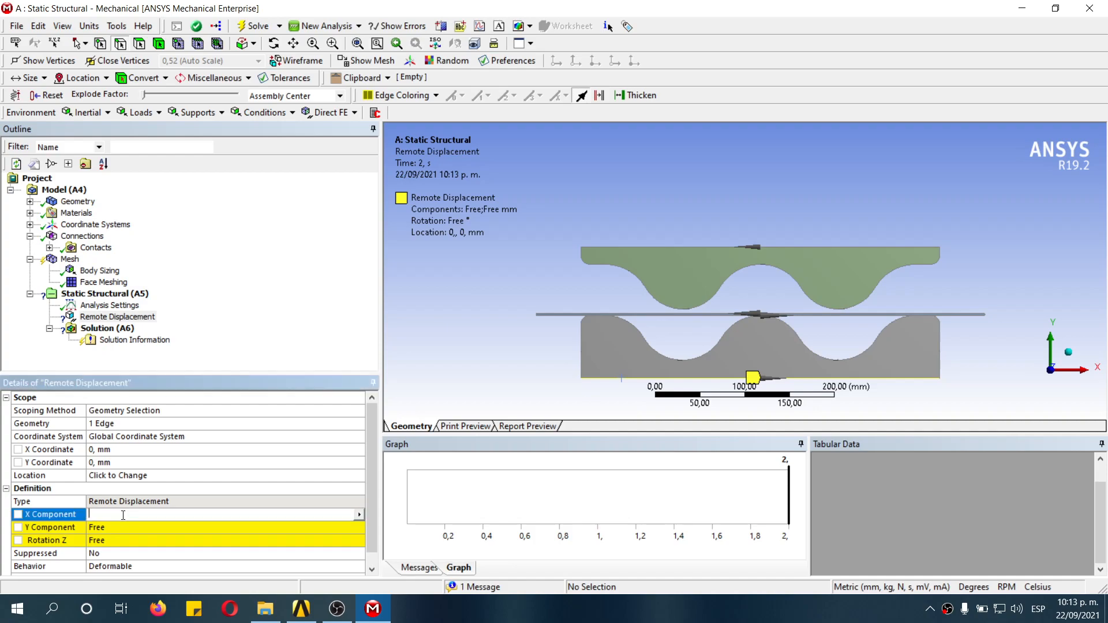
text(0)
click(106, 530)
text(0)
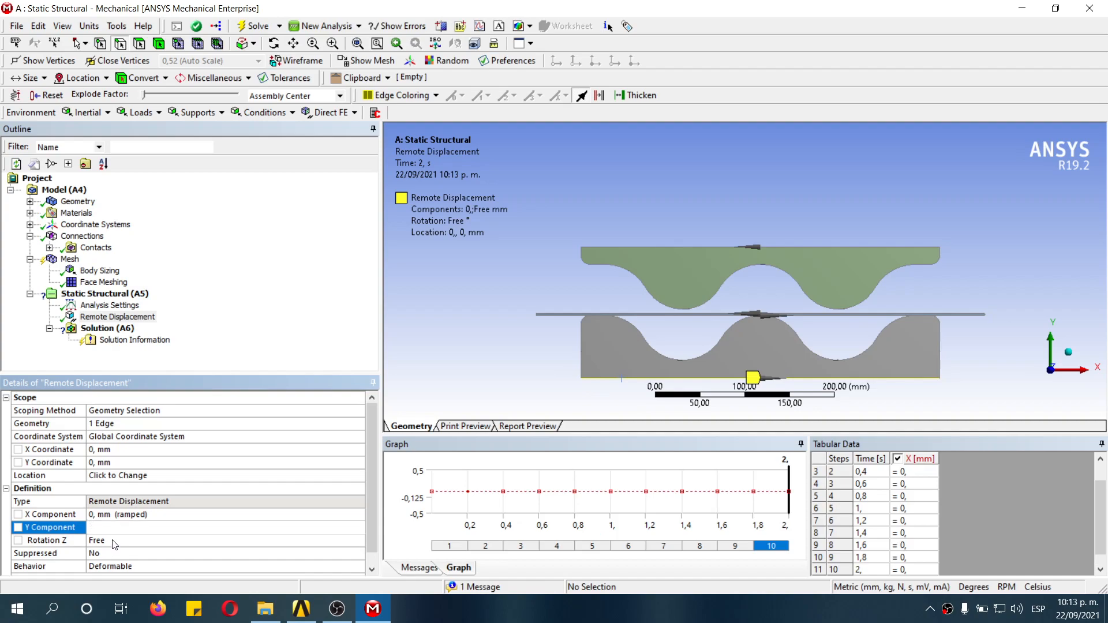
click(148, 540)
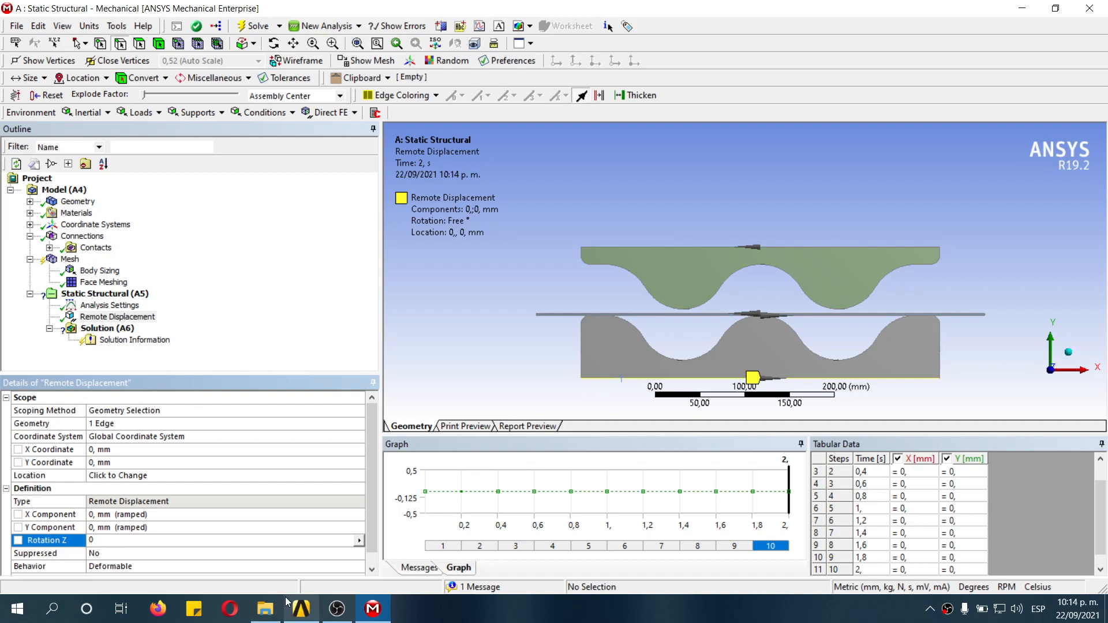
mouse_move(278, 608)
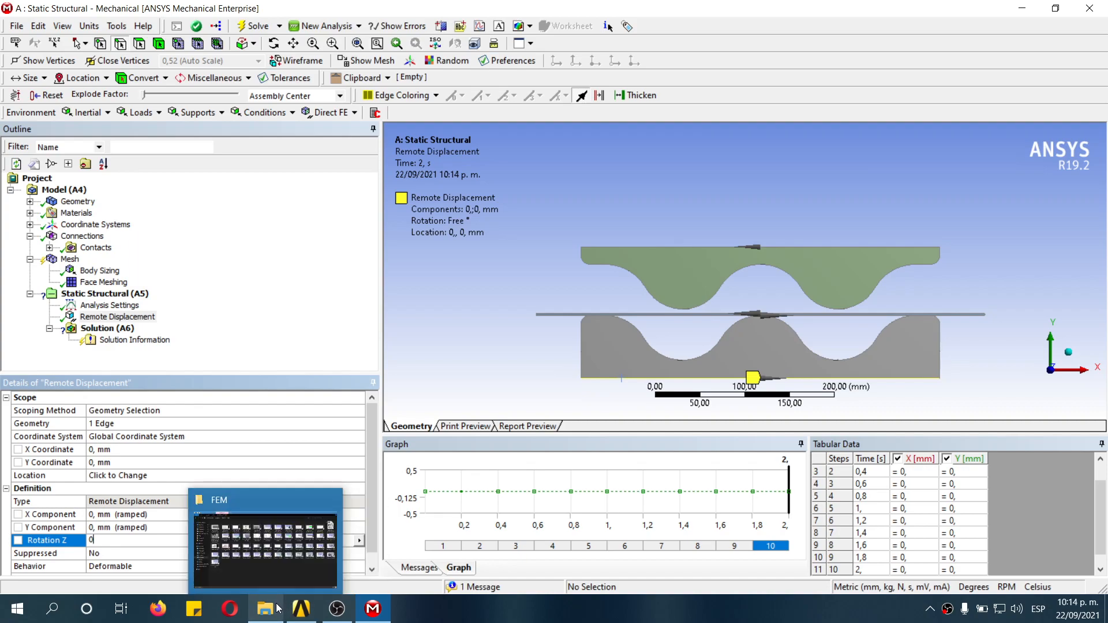
key(Return)
Step: Set the behavior of the lower die's remote displacement to Rigid
double_click(111, 567)
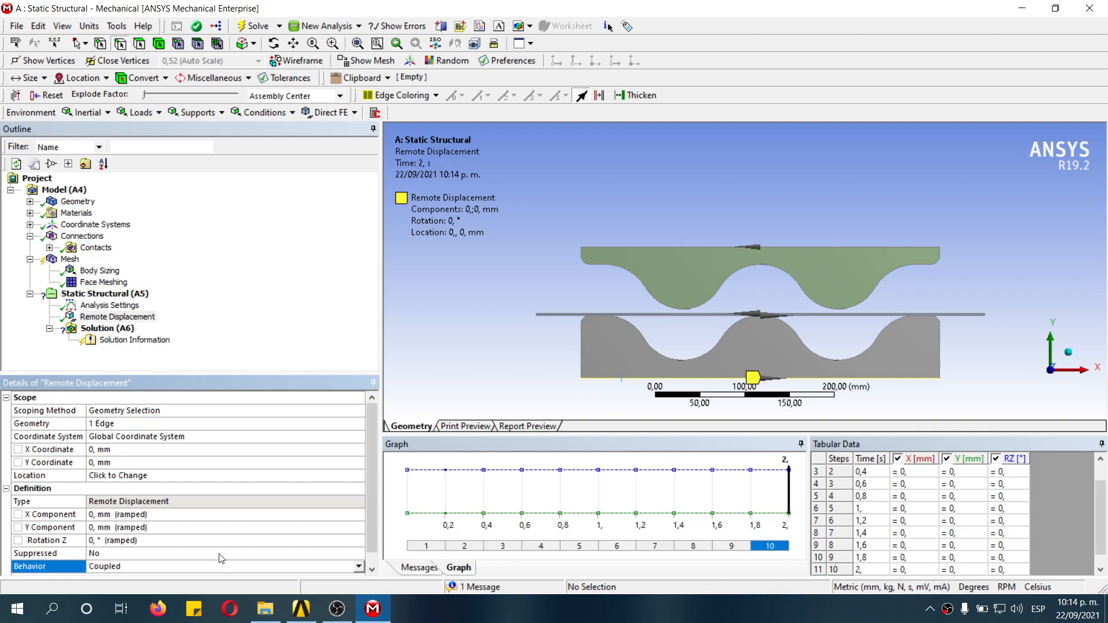
scroll(189, 546, down, 1)
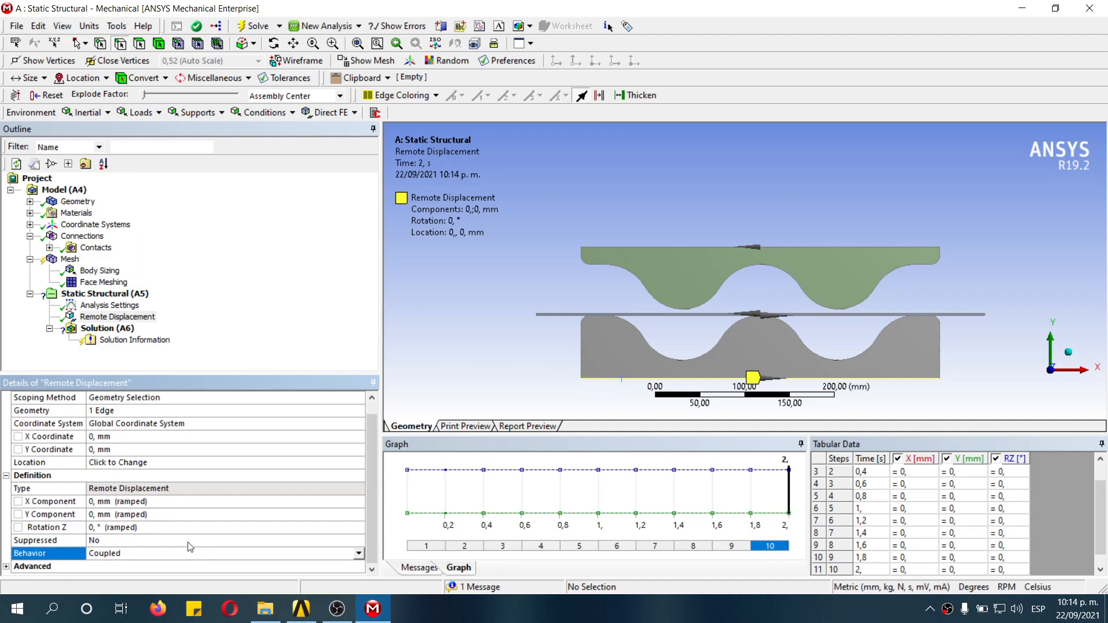
click(358, 553)
click(102, 565)
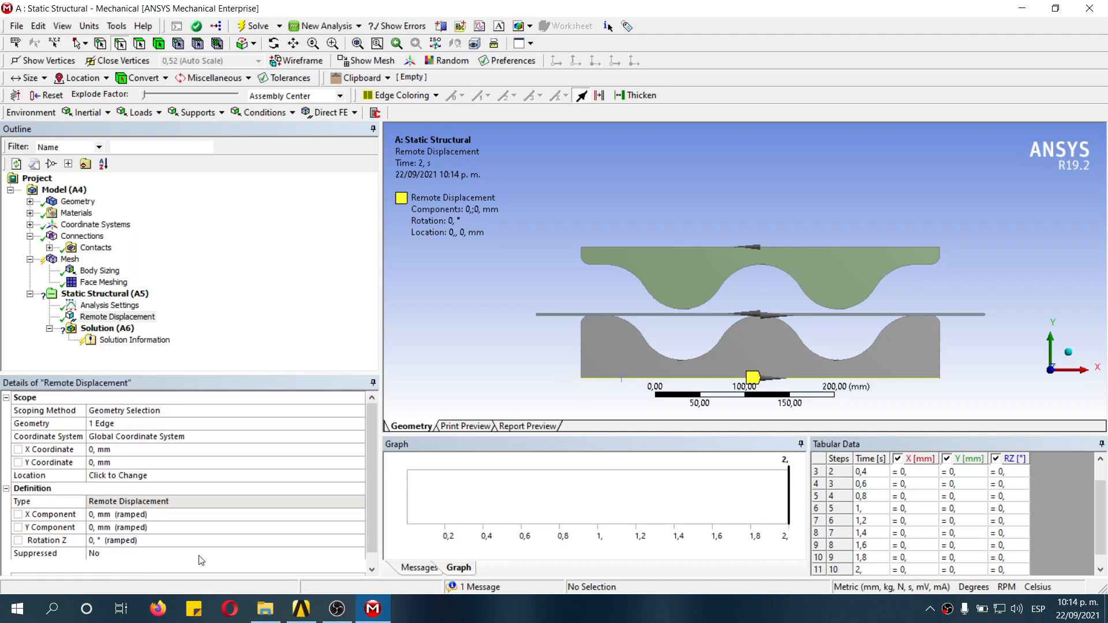
scroll(370, 531, down, 1)
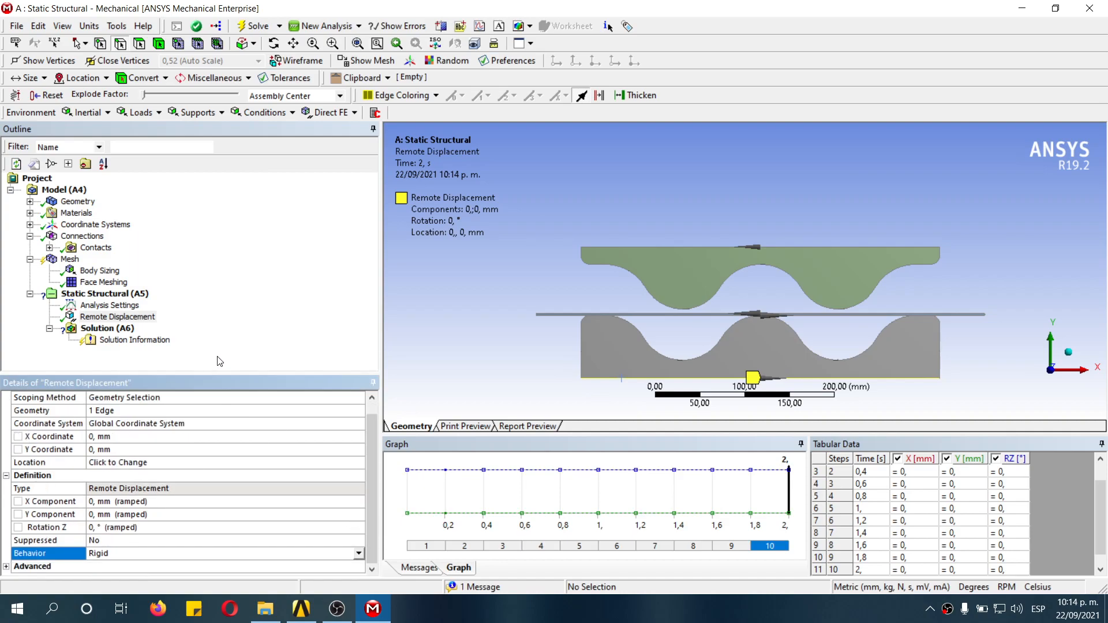
click(287, 300)
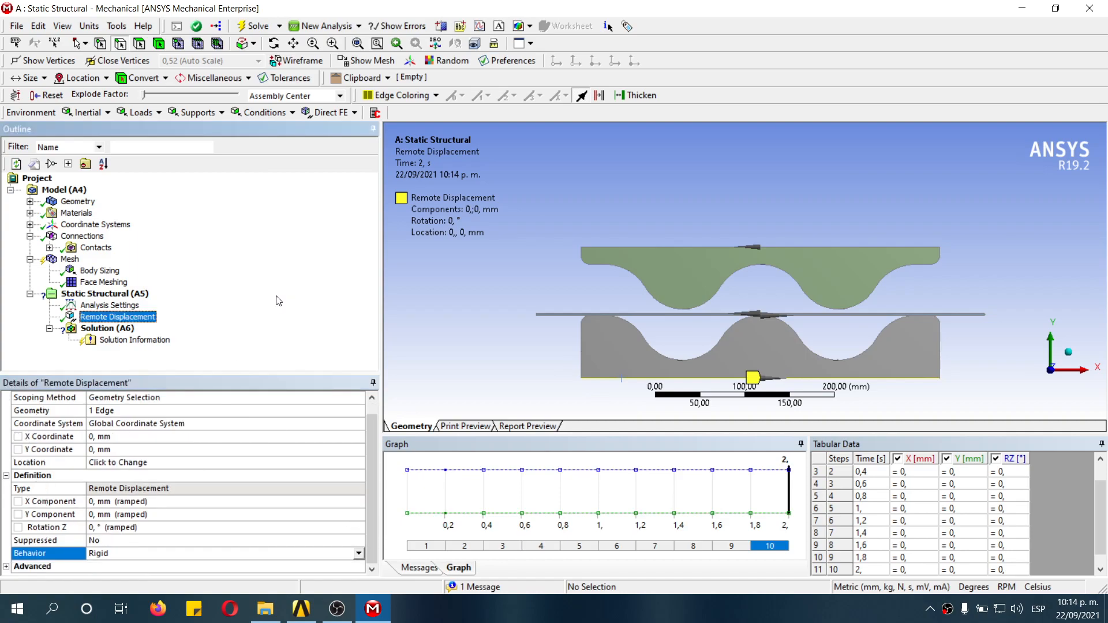
Step: Add a second Remote Displacement support scoped to the top edge of the upper die
click(199, 113)
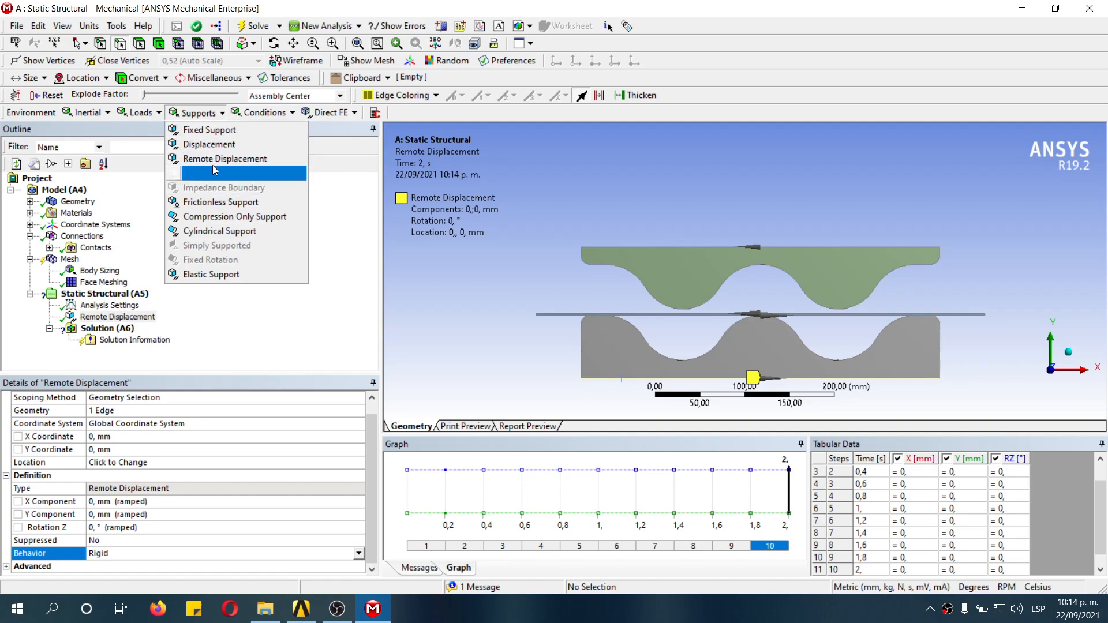
click(244, 159)
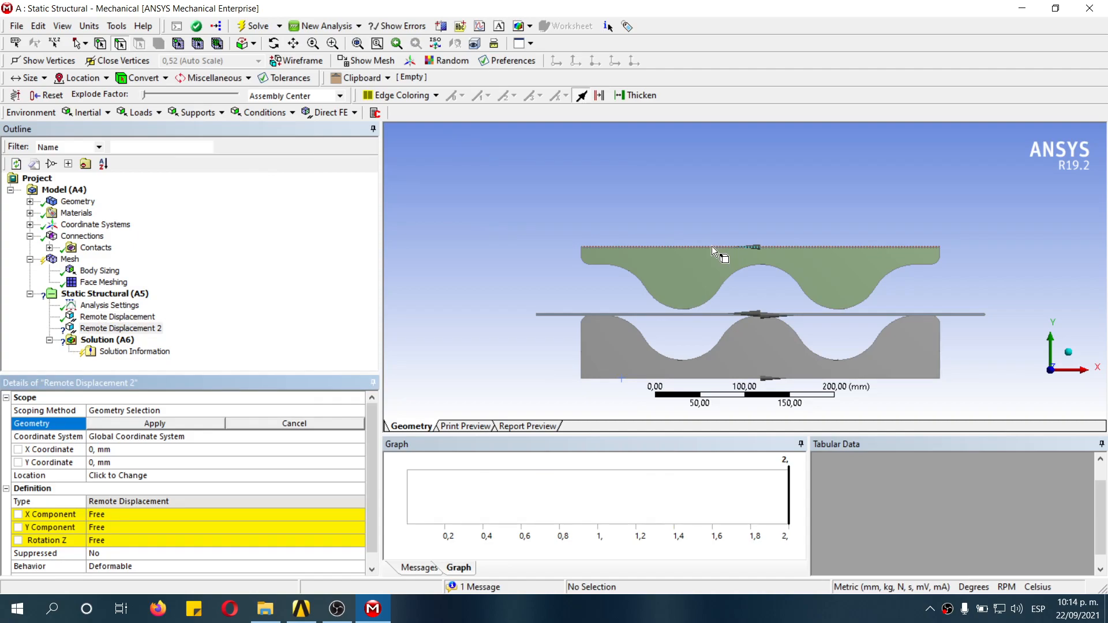
click(711, 245)
click(155, 423)
Step: Set the X component and Rotation Z of the upper die's remote displacement to 0
click(114, 503)
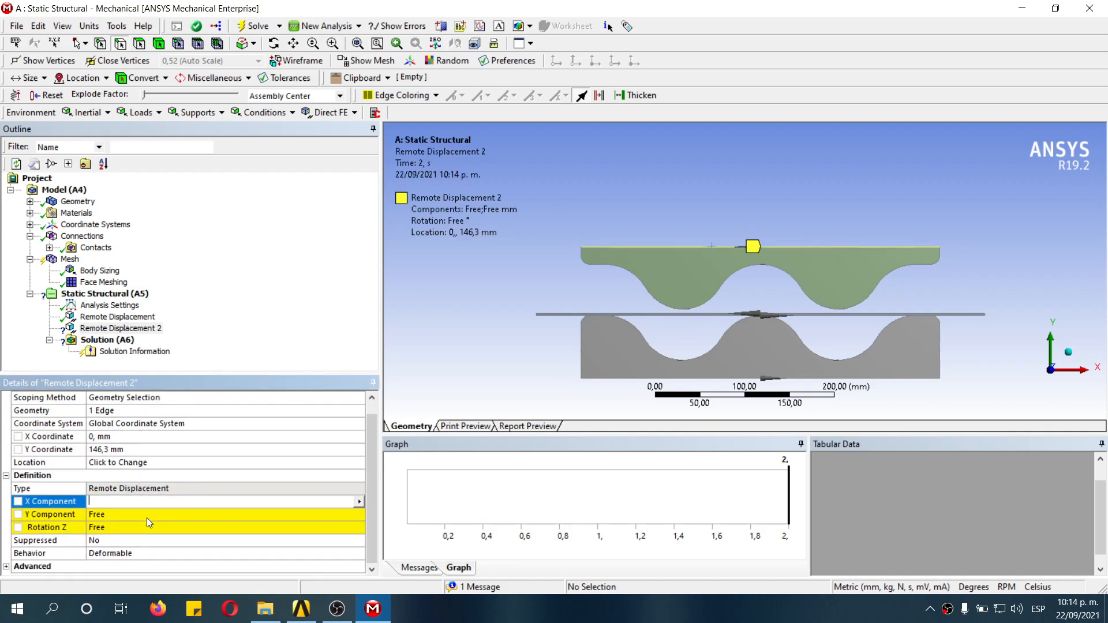
text(0)
key(Return)
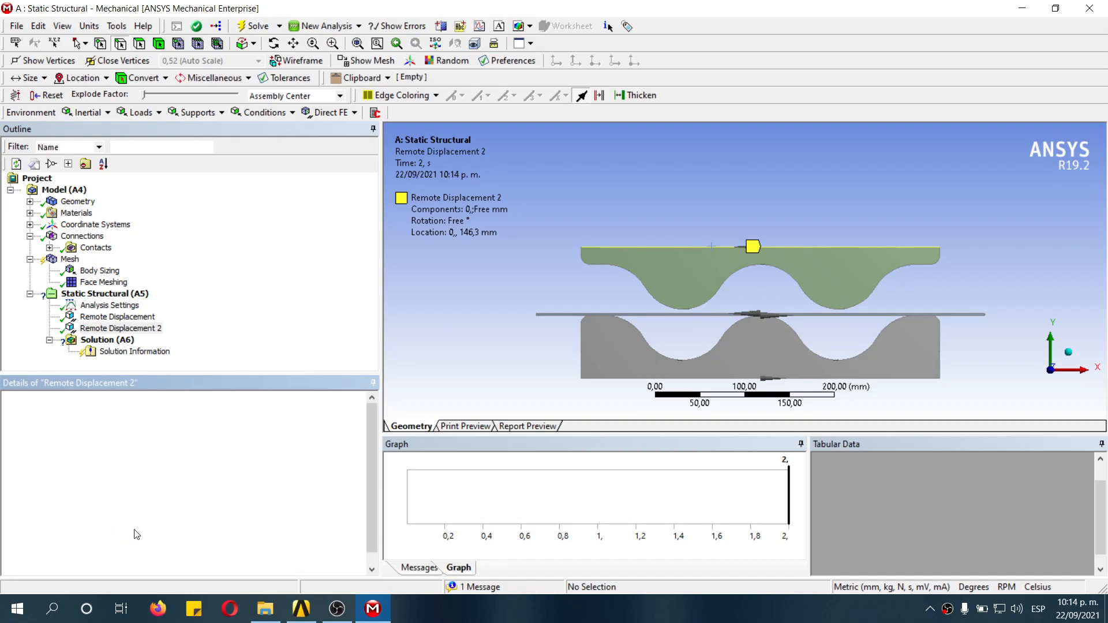
click(113, 529)
click(127, 540)
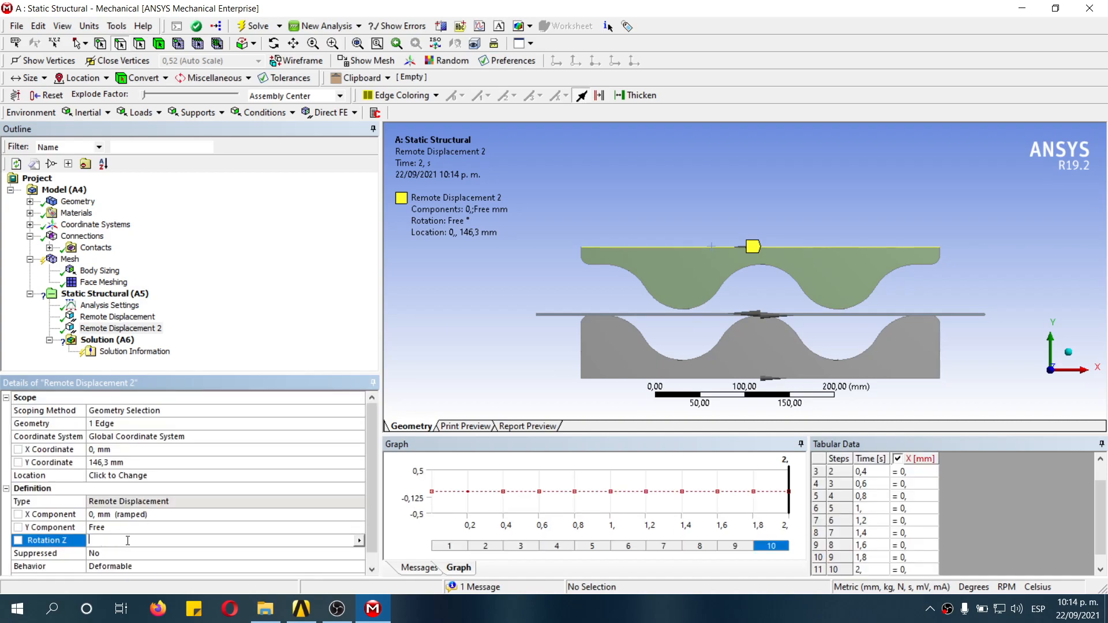
text(0)
Step: Define the Y component of the upper die's remote displacement as tabular data
click(109, 526)
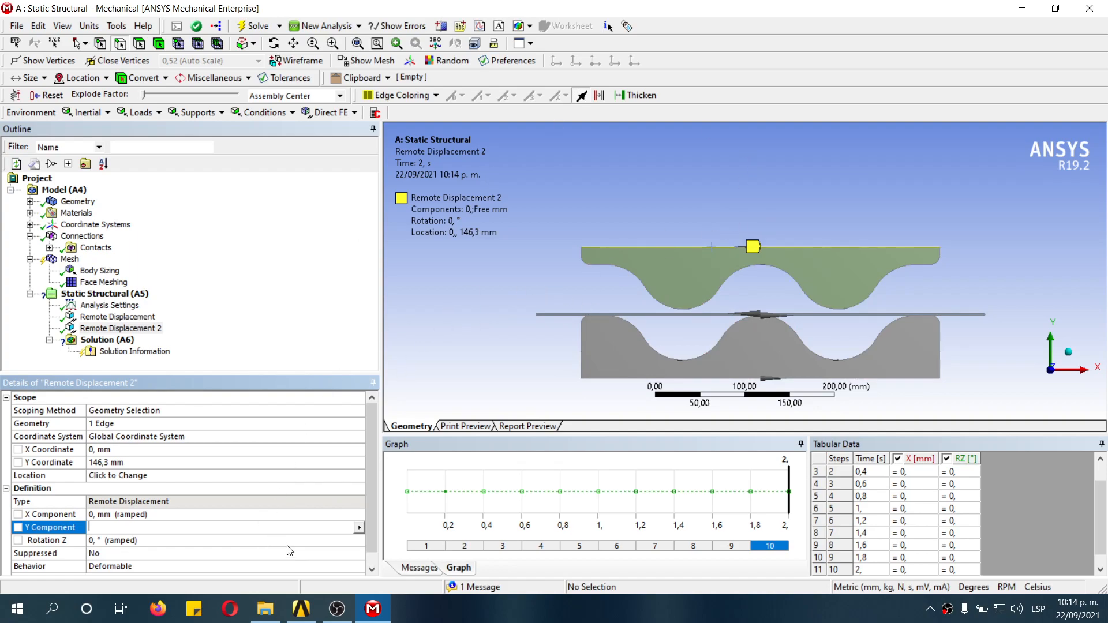
click(359, 527)
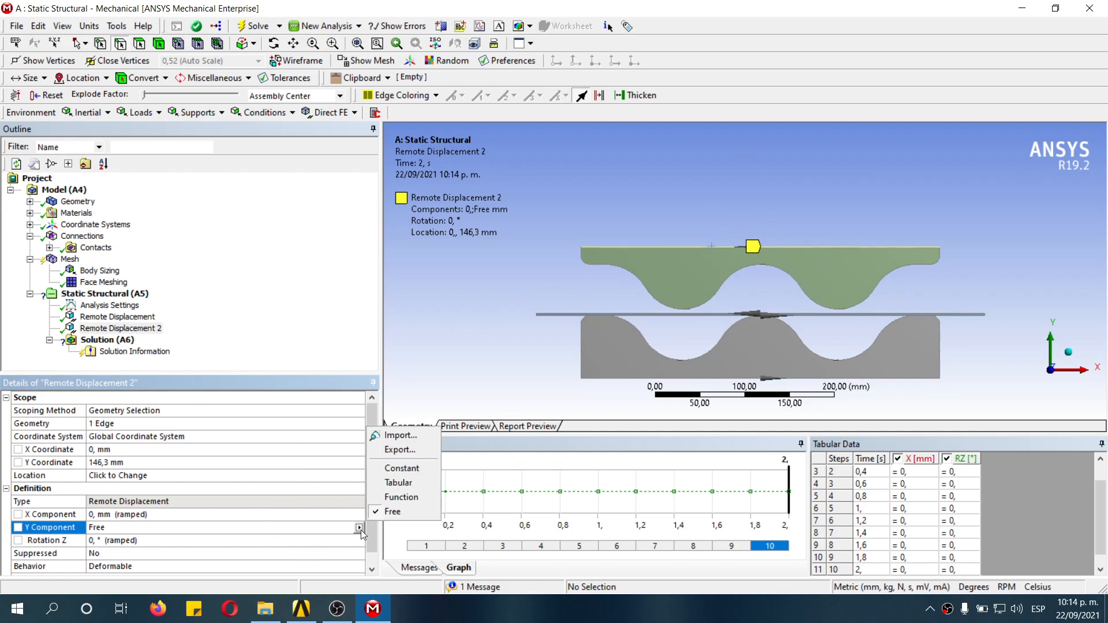
click(418, 482)
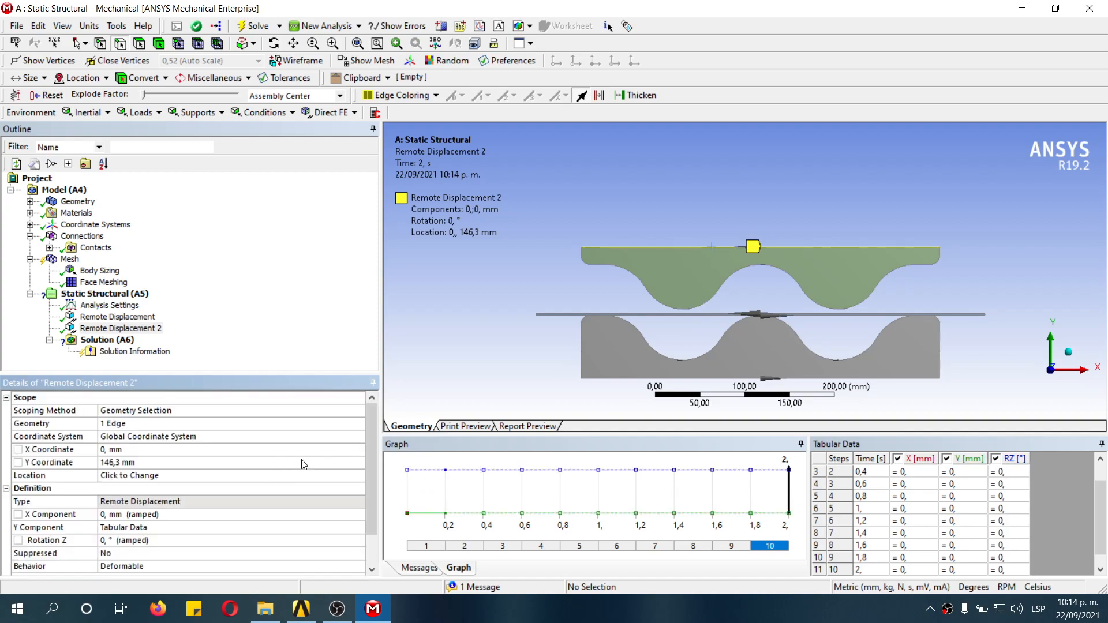
Step: Set the behavior of the upper die's remote displacement to Rigid
scroll(270, 470, down, 1)
click(158, 527)
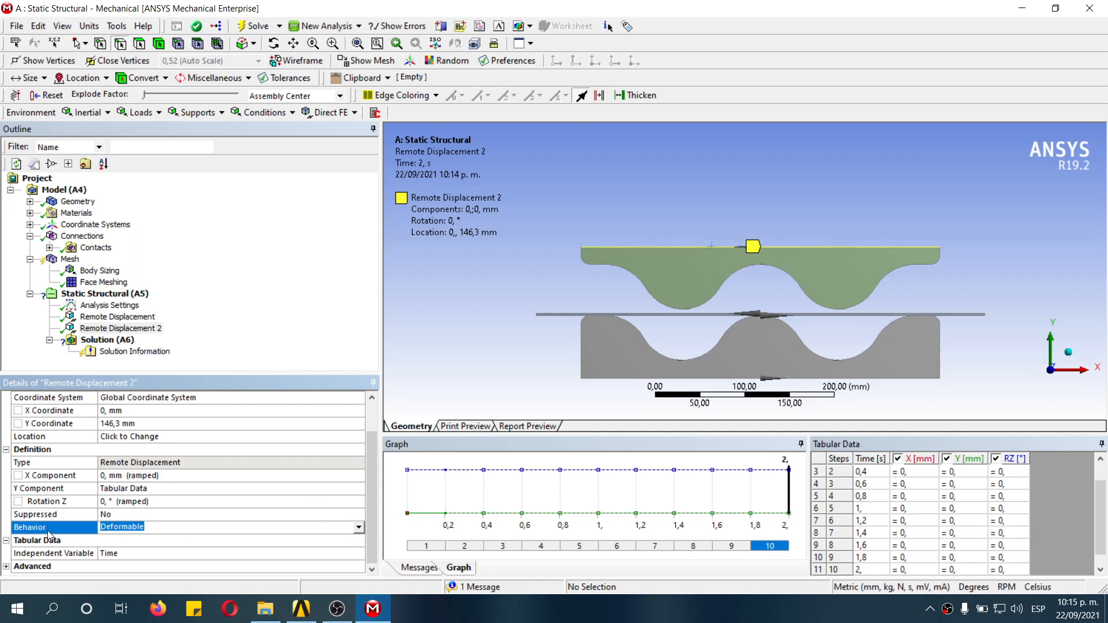
click(359, 527)
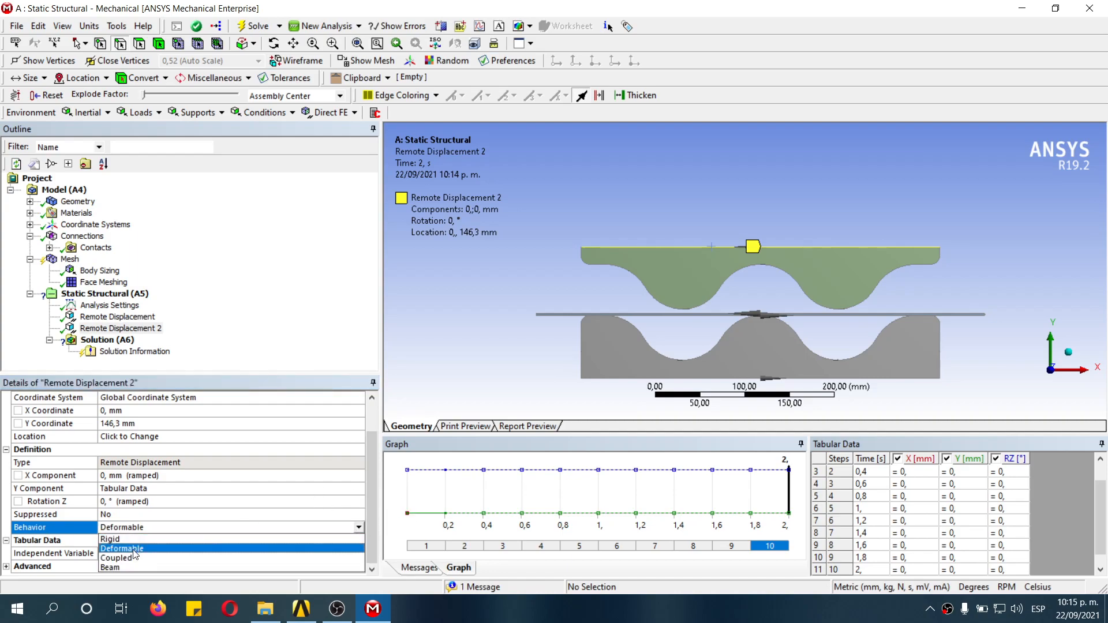
click(115, 539)
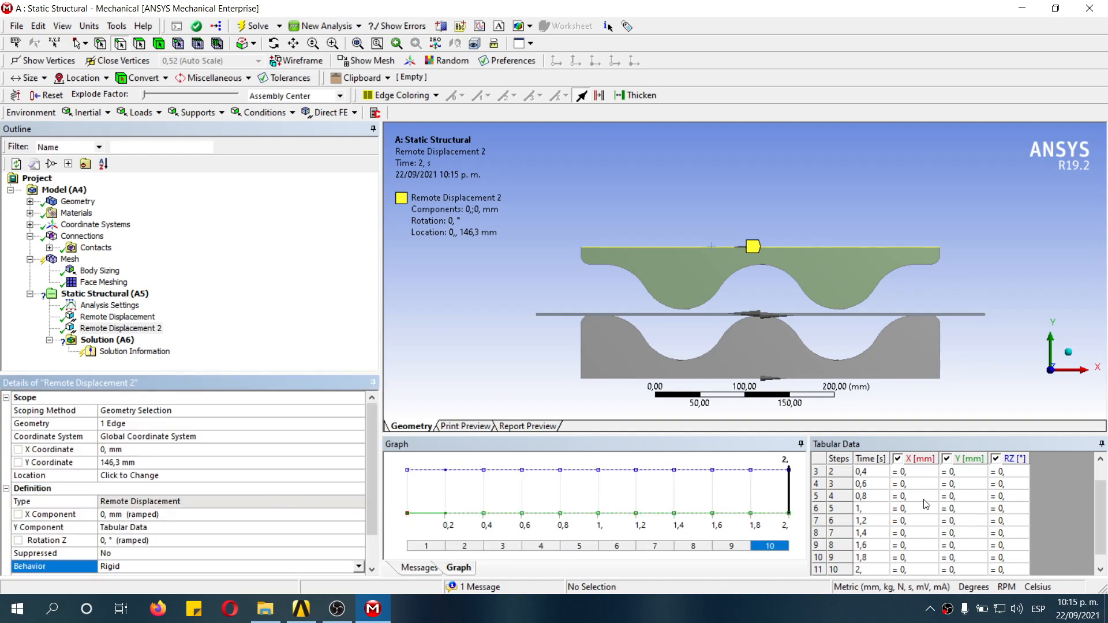
Step: Delete the 0.2 s row entry from the upper die's remote displacement table
mouse_move(1102, 499)
mouse_down()
mouse_move(1102, 484)
mouse_move(1102, 544)
mouse_move(1096, 497)
mouse_up()
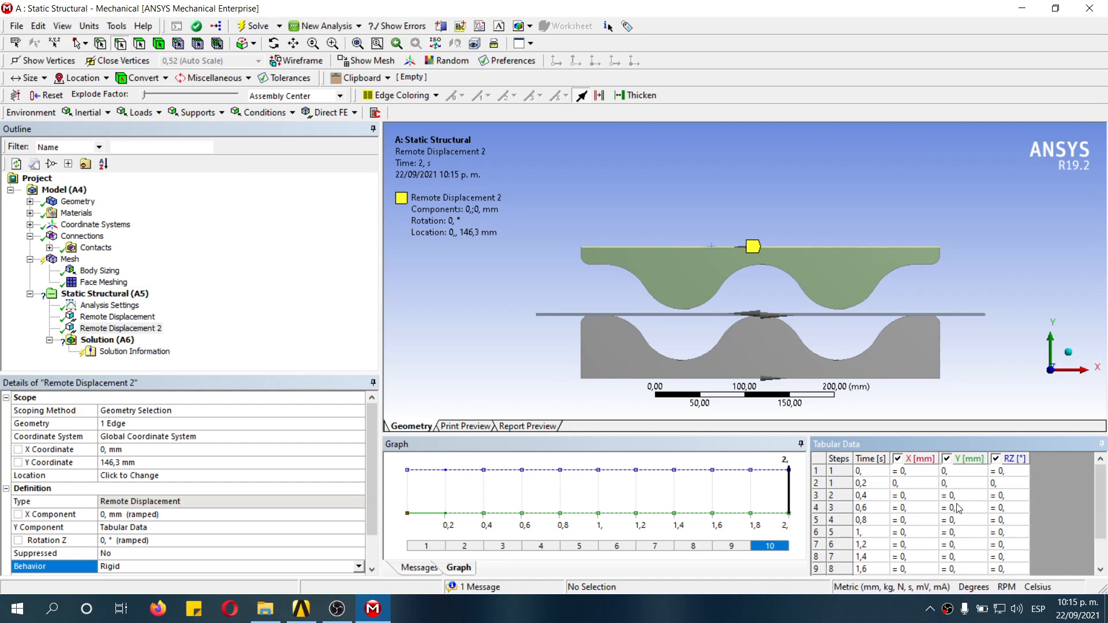
click(832, 484)
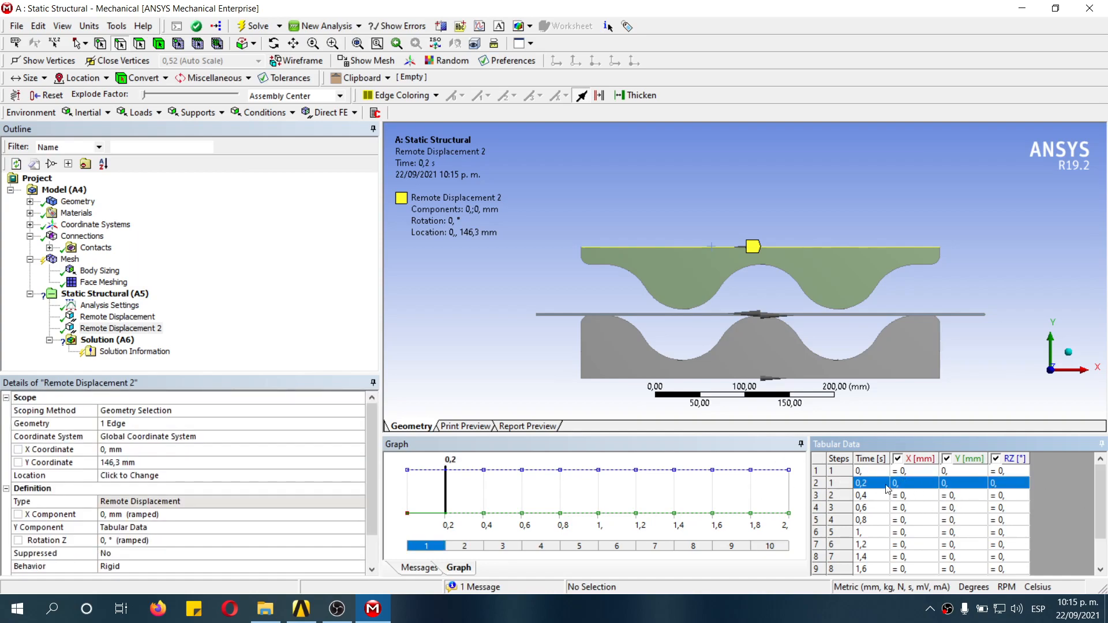
right_click(833, 486)
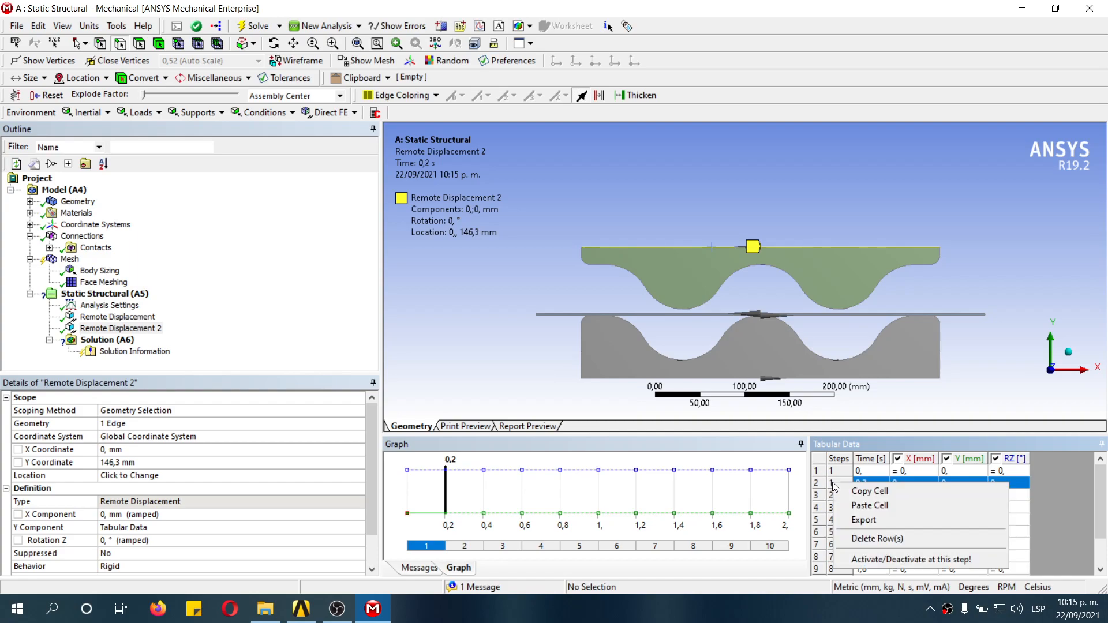
click(887, 544)
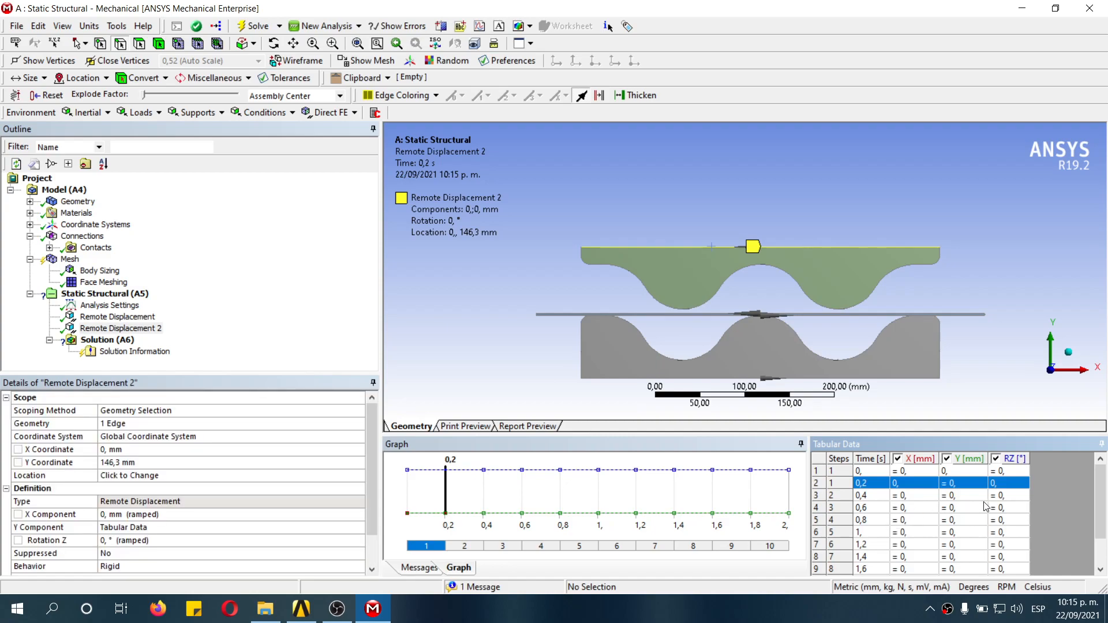
Step: Set the upper die's Y displacement at 2 s (step 10) to -55 mm and review the interpolated table values
scroll(1106, 476, down, 2)
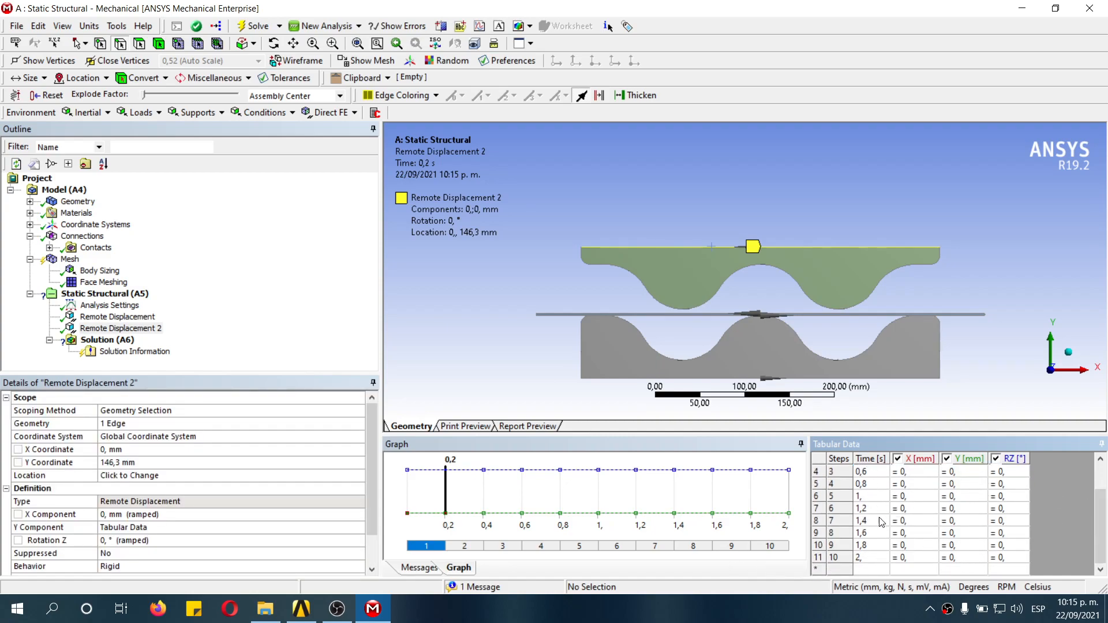
click(964, 561)
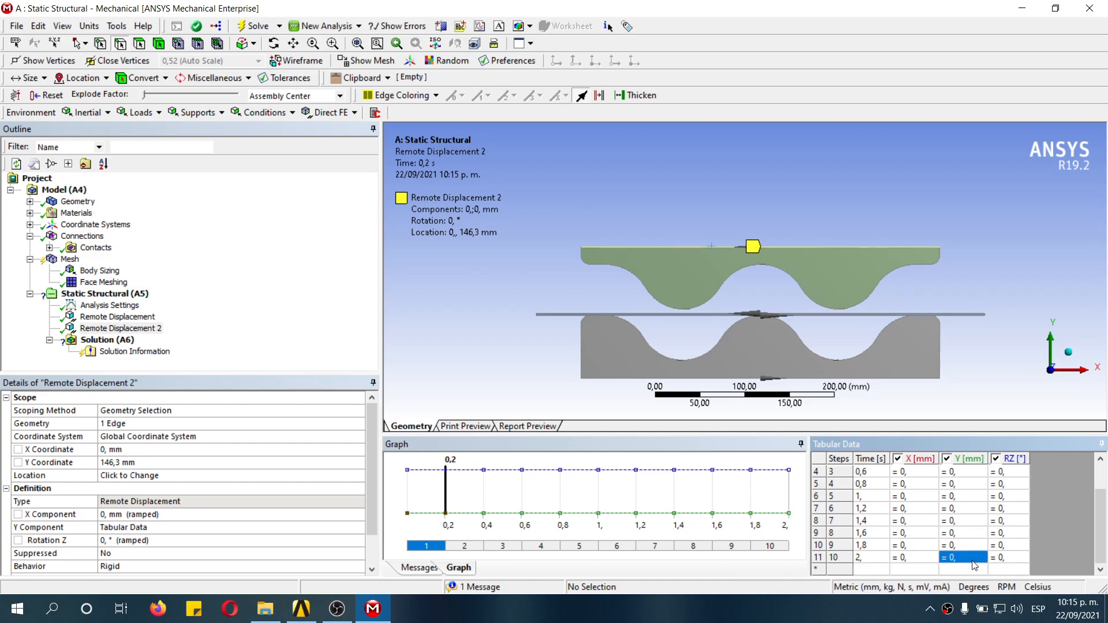
text(-55)
key(Tab)
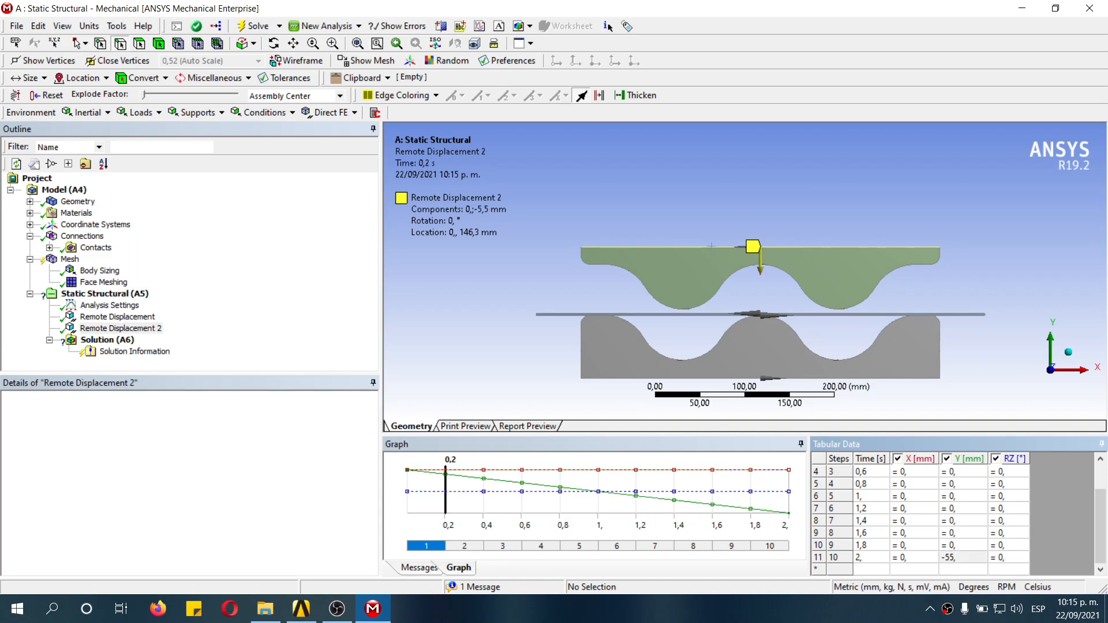
scroll(1083, 555, up, 2)
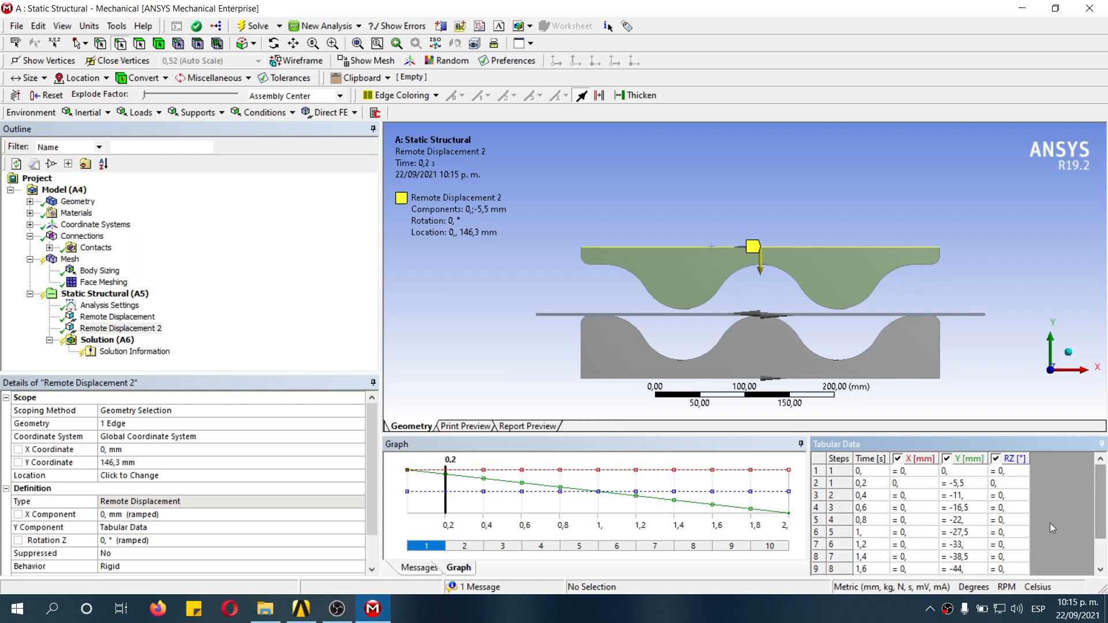
scroll(1099, 503, down, 1)
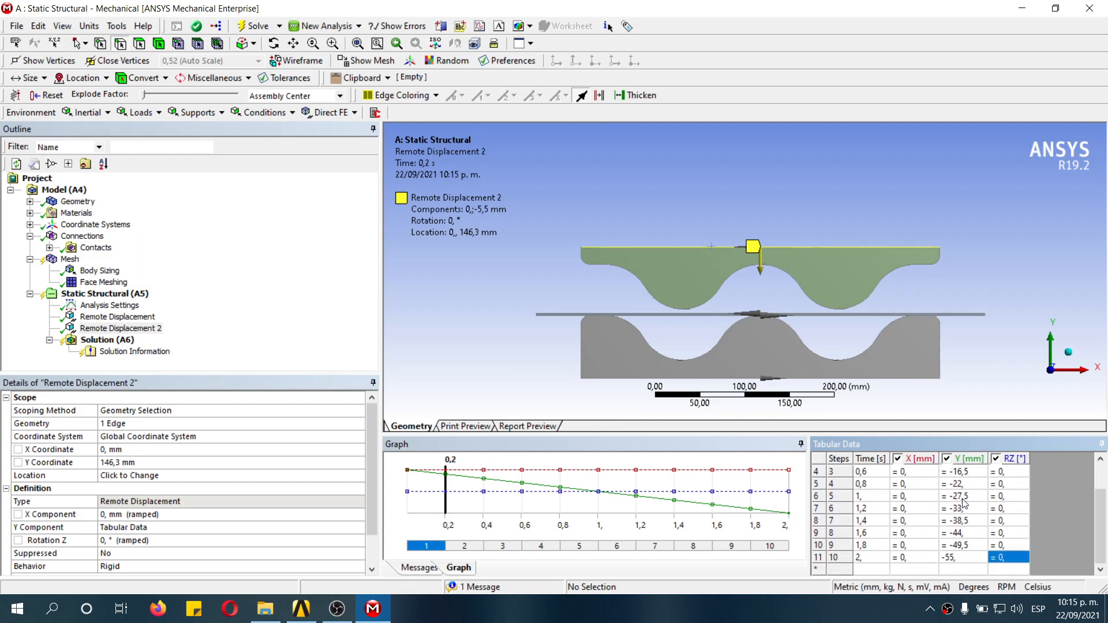
scroll(1100, 508, up, 1)
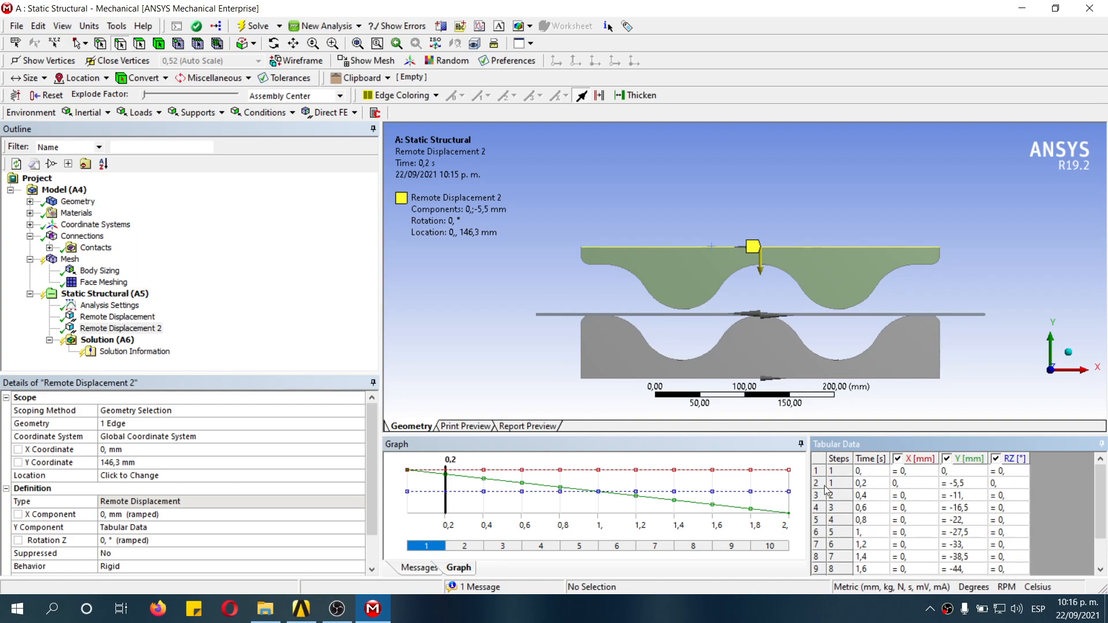
drag(1099, 506, 1099, 535)
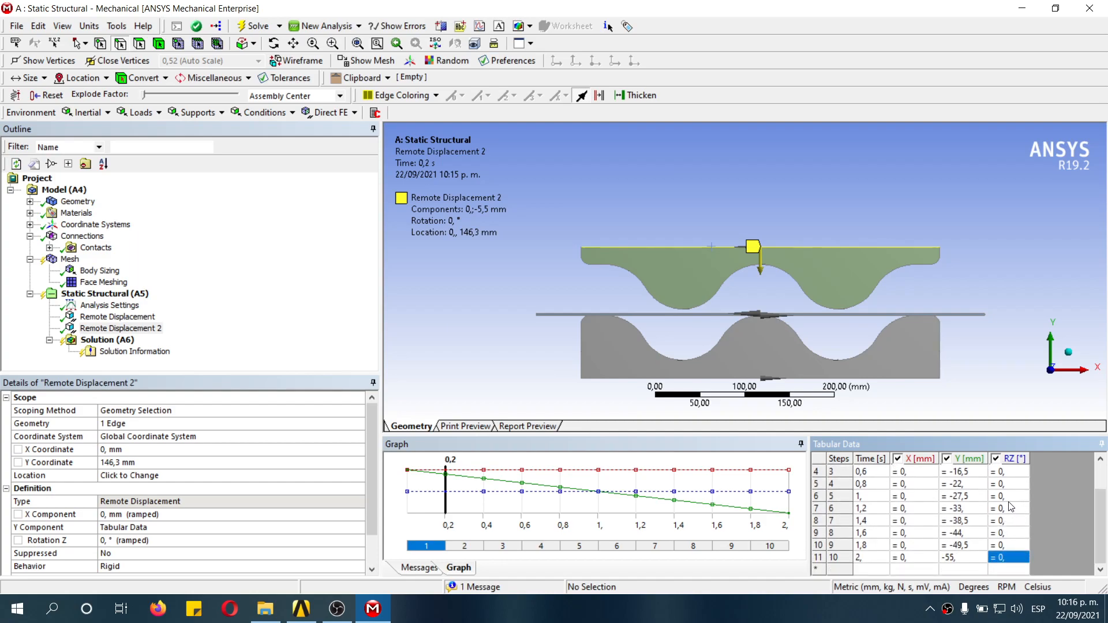
Step: Add Total Deformation and Equivalent (von-Mises) Stress results to the solution
click(107, 340)
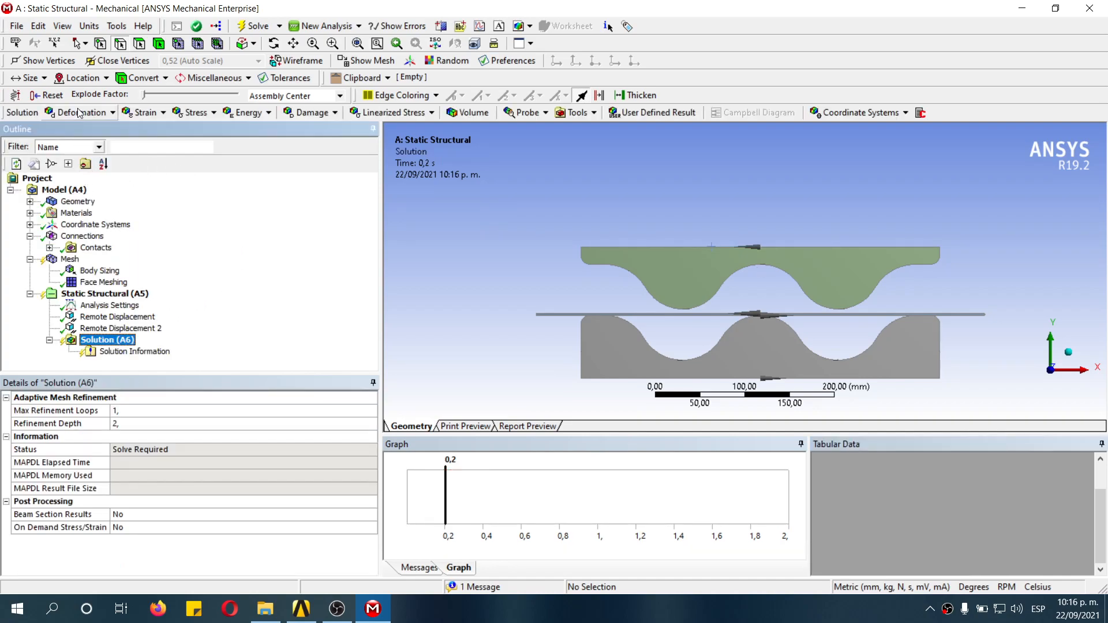
click(80, 114)
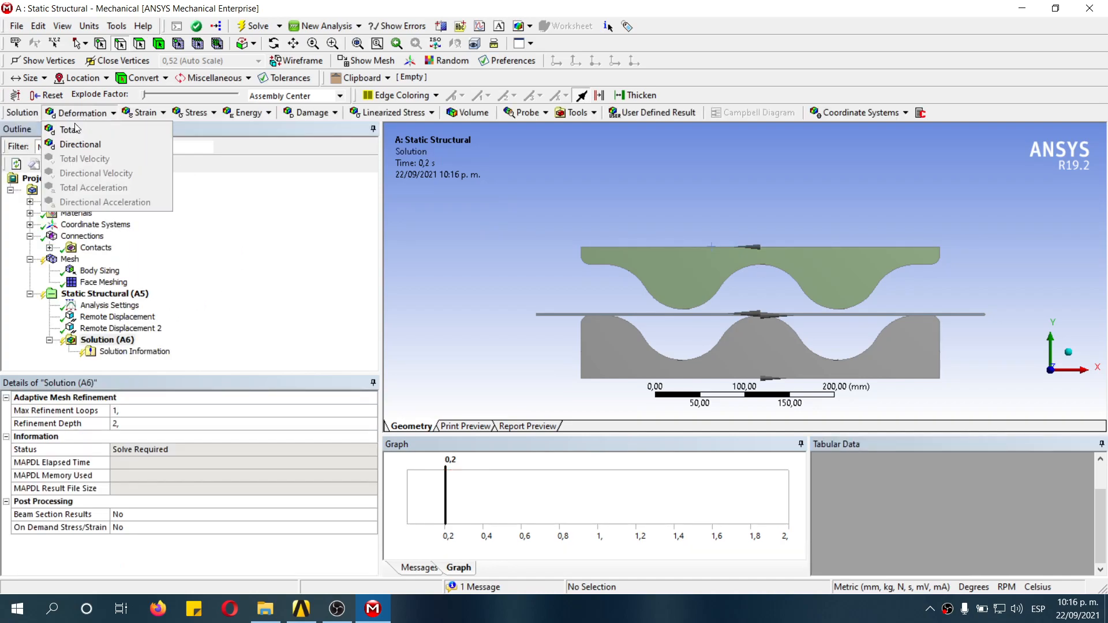
click(69, 130)
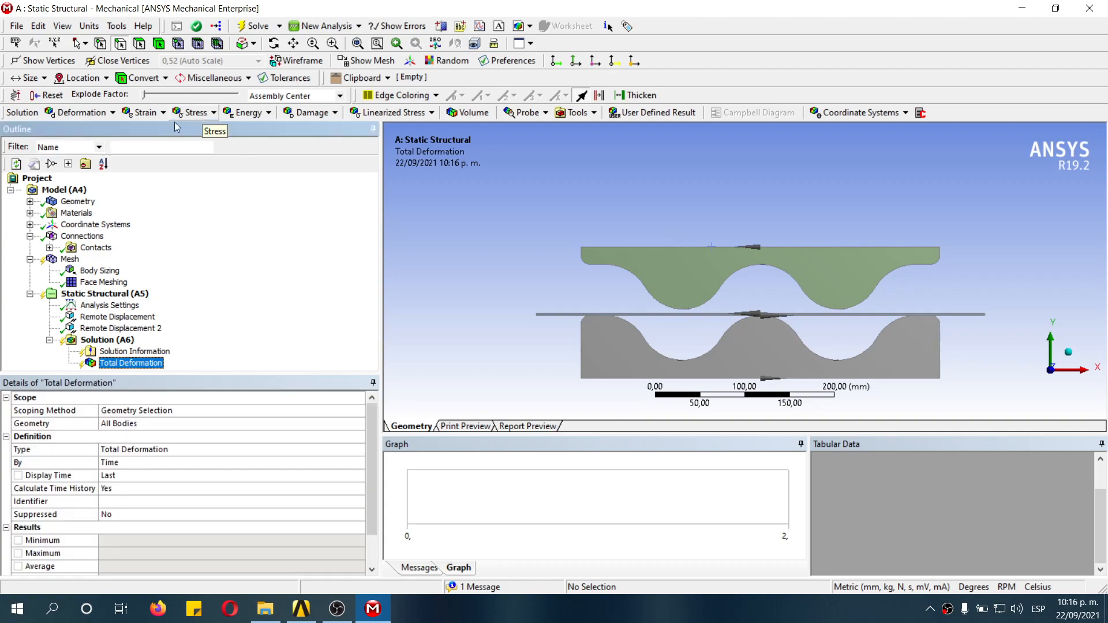
click(205, 116)
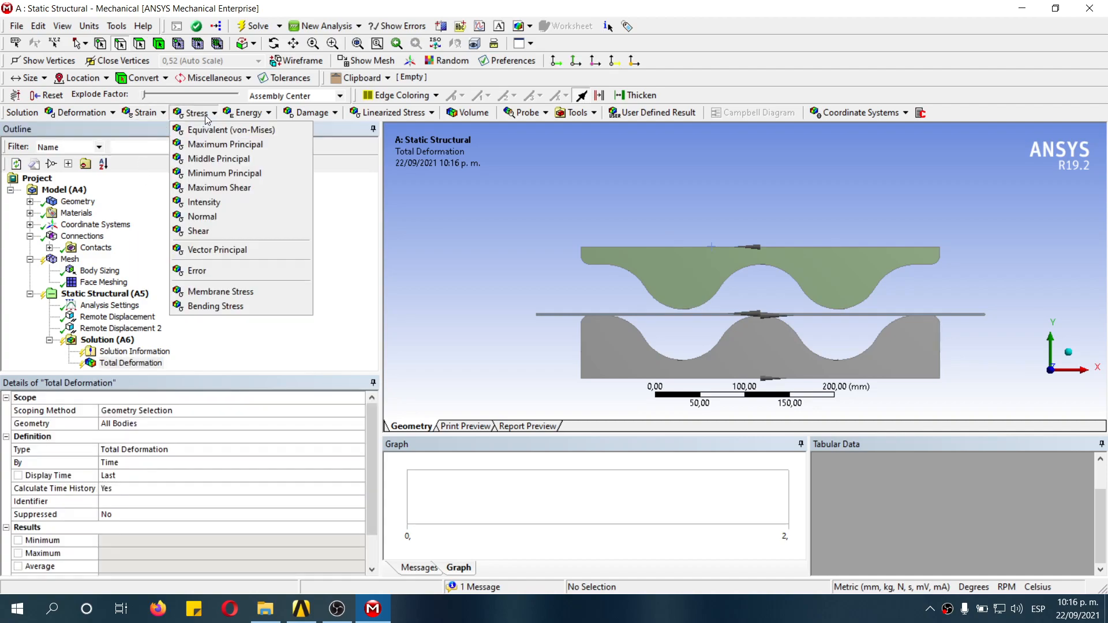
click(240, 132)
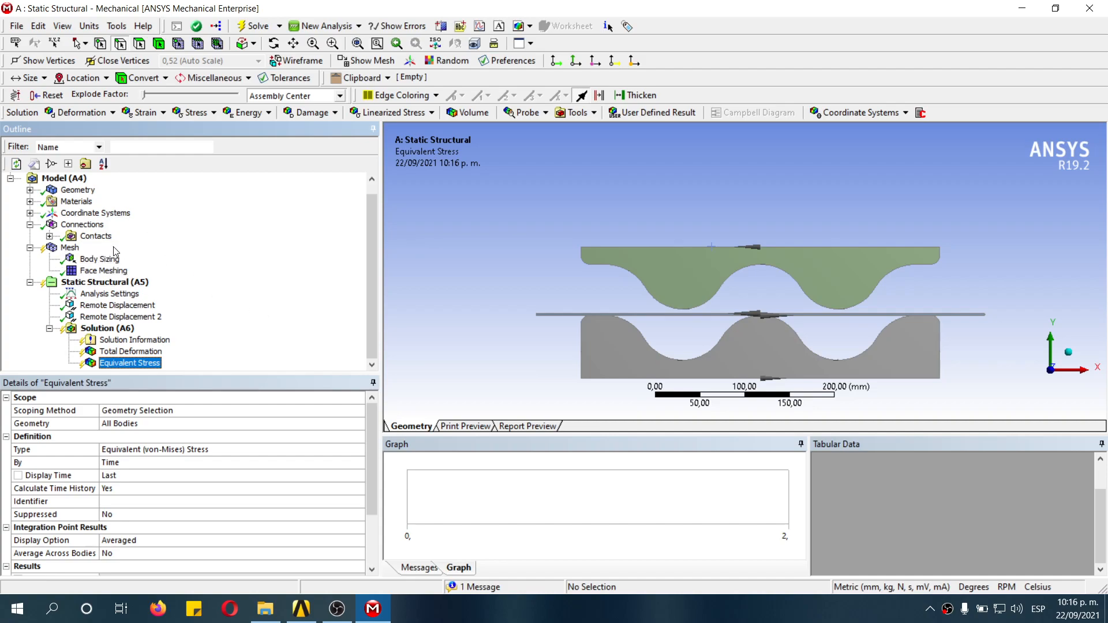
Step: Solve the analysis and set the Solution Information output to Force Convergence
click(253, 26)
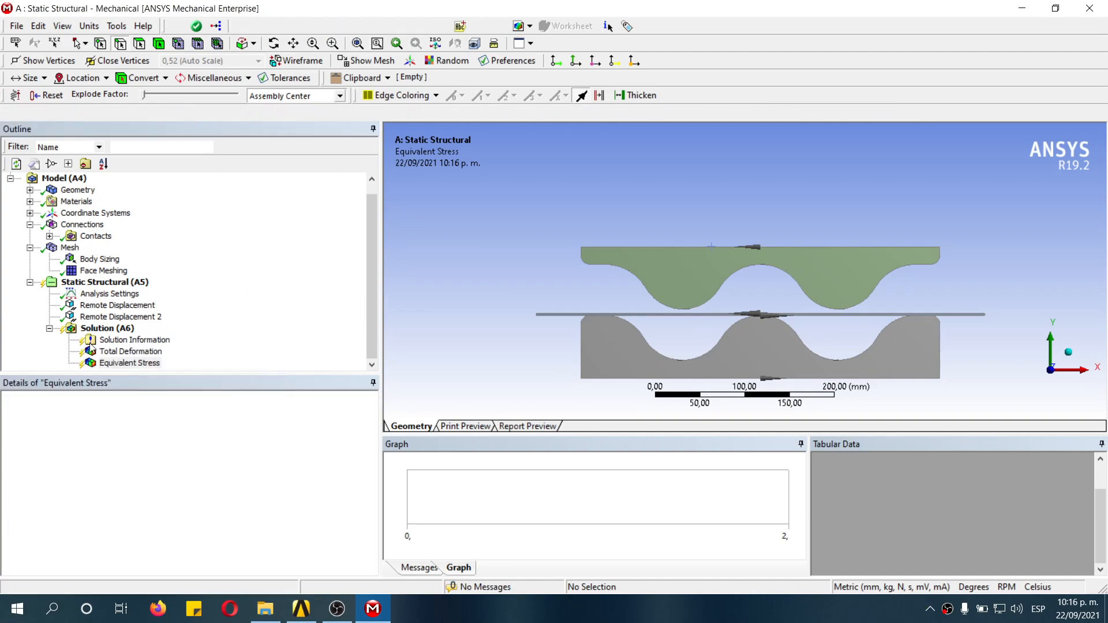
click(127, 341)
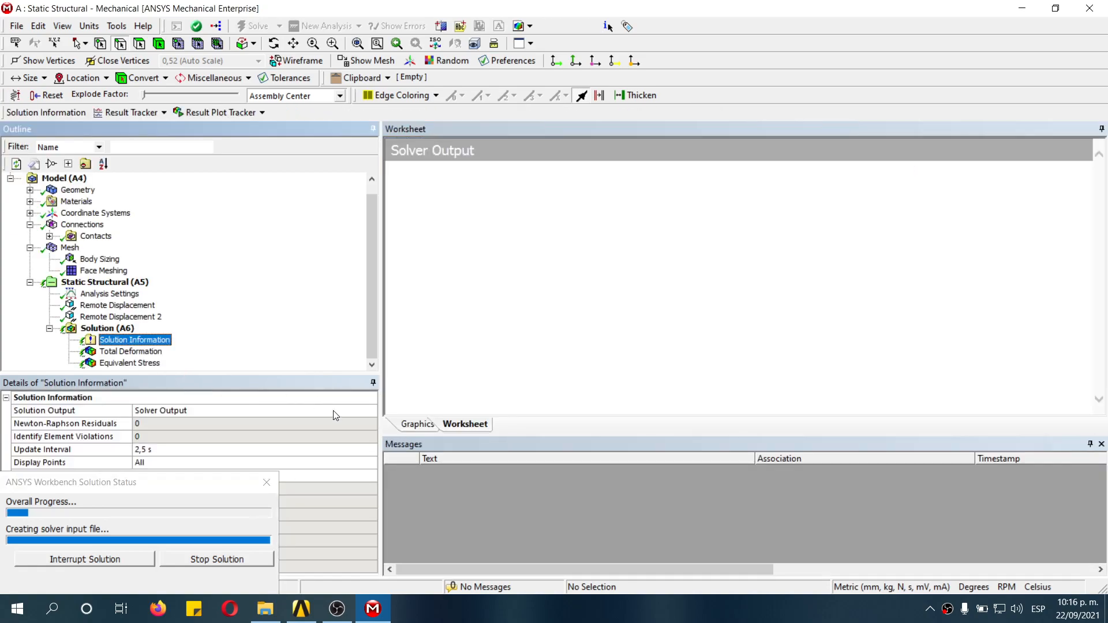
click(301, 412)
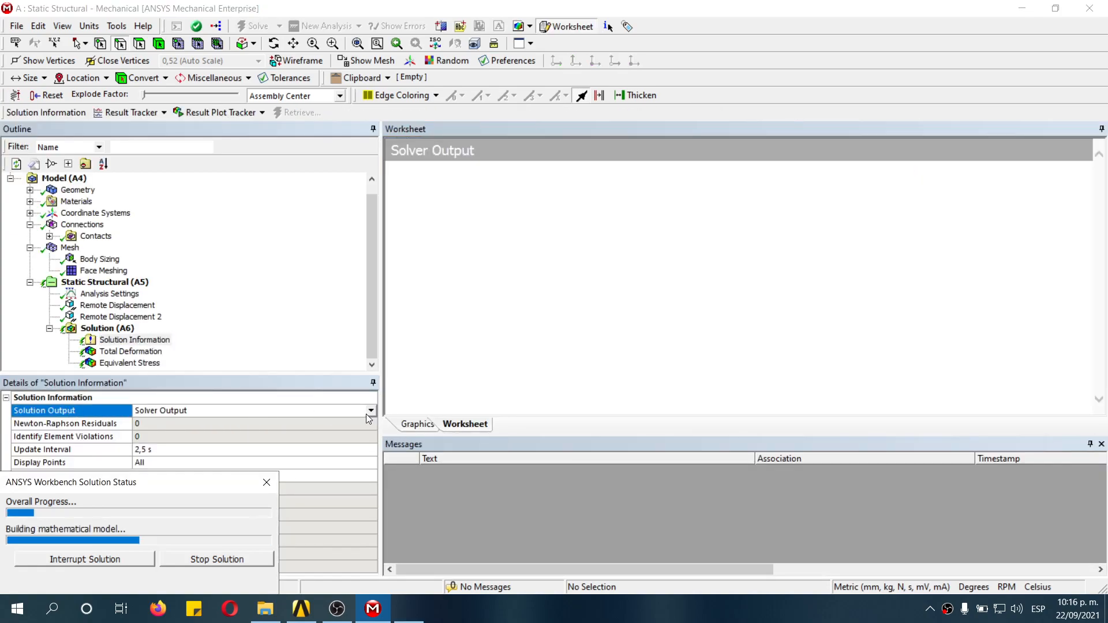
click(302, 411)
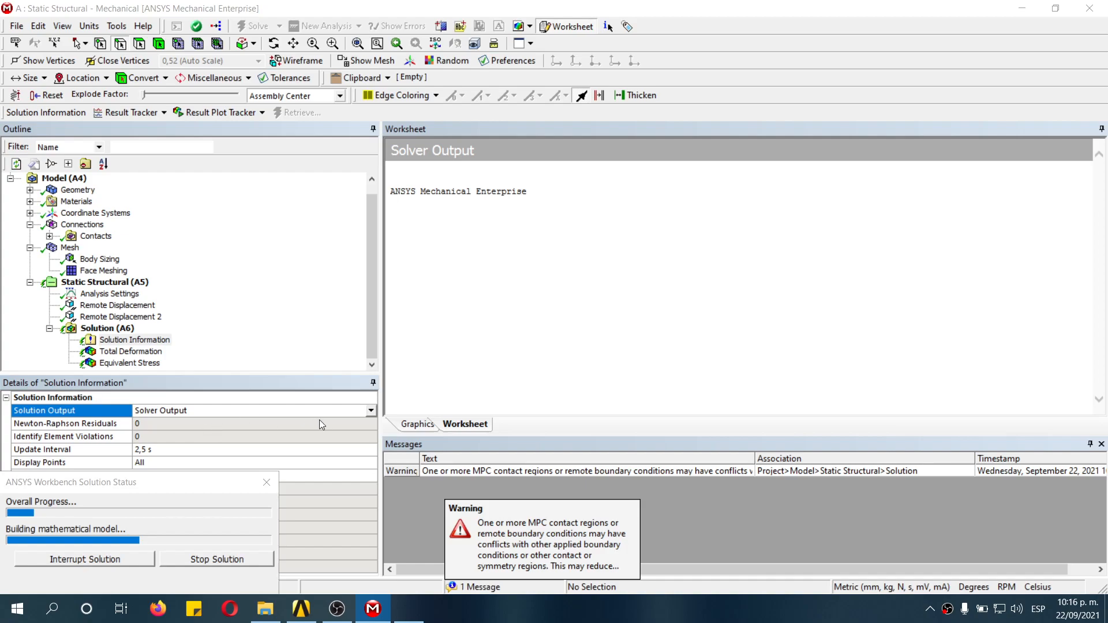
click(365, 410)
click(209, 425)
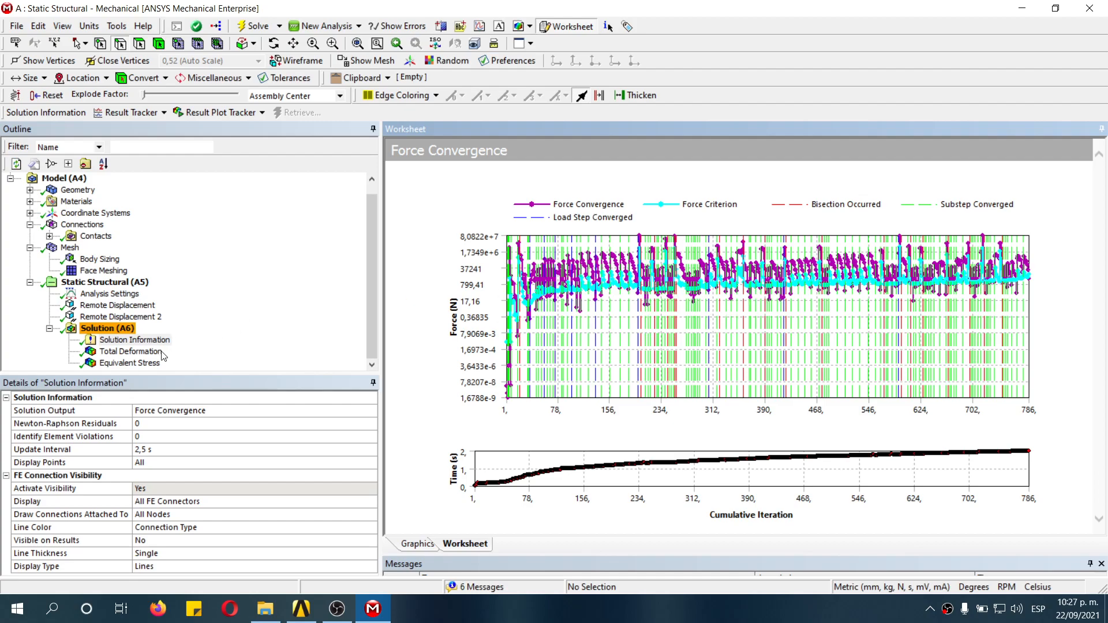
Step: Display the Total Deformation result close up on the formed sheet, with the graph and tabular data enlarged
click(131, 352)
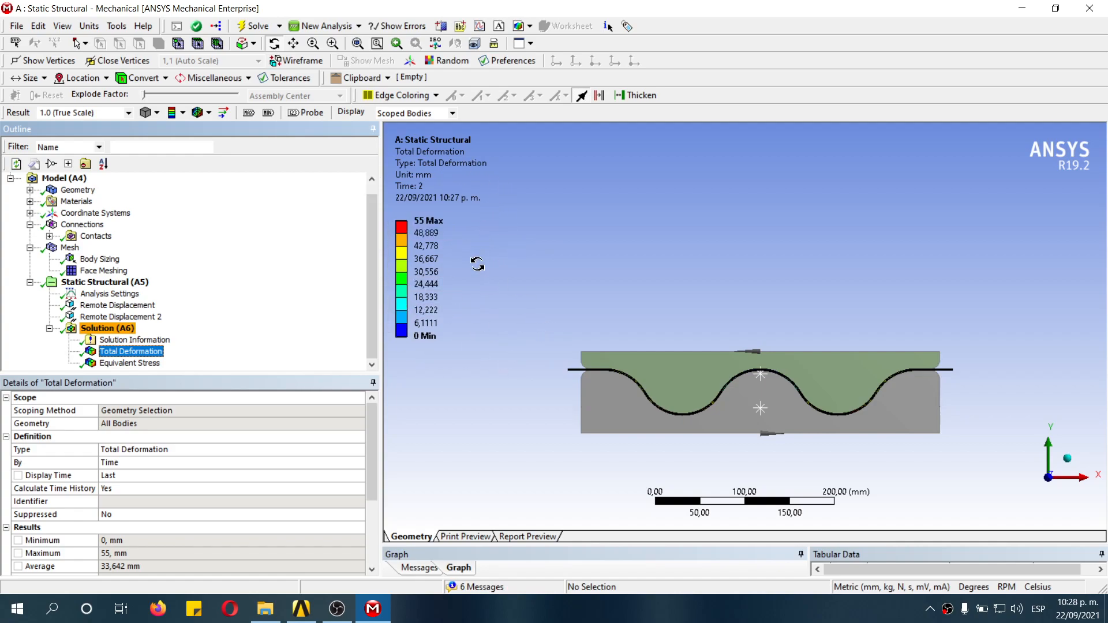
right_drag(529, 325, 718, 447)
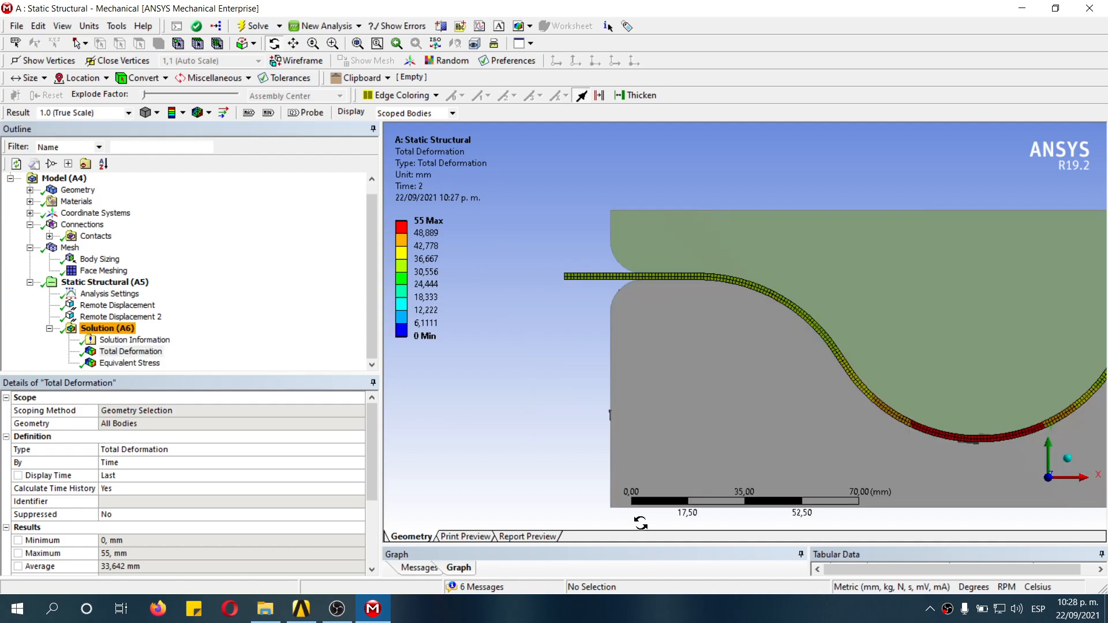
drag(715, 497, 721, 378)
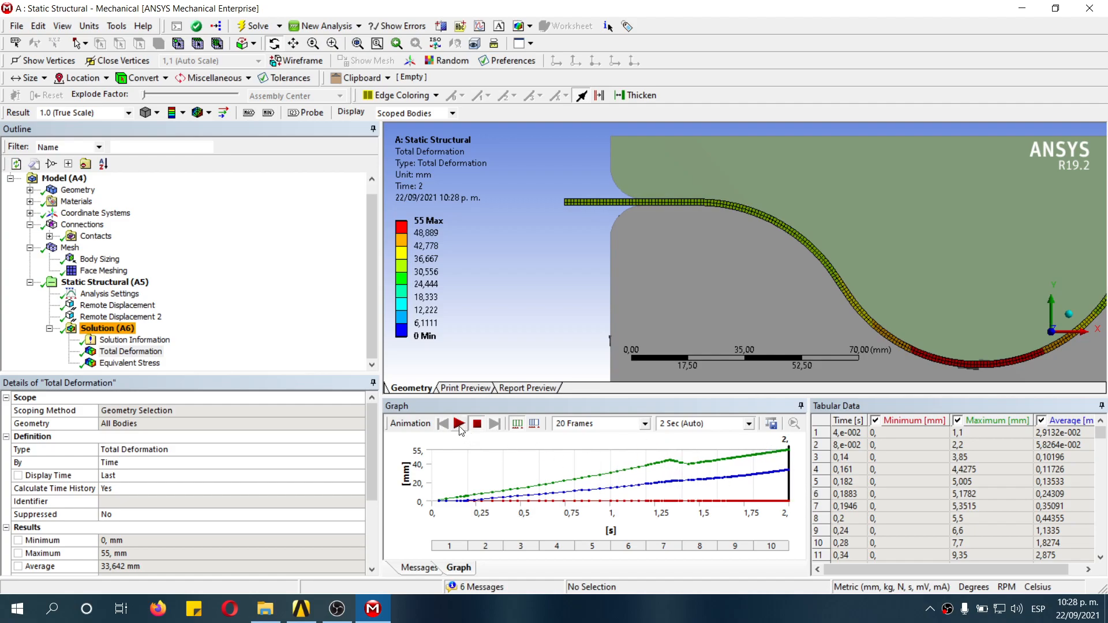
Step: Play the Total Deformation animation, examine the sheet bending between the dies, and stop the playback
click(460, 425)
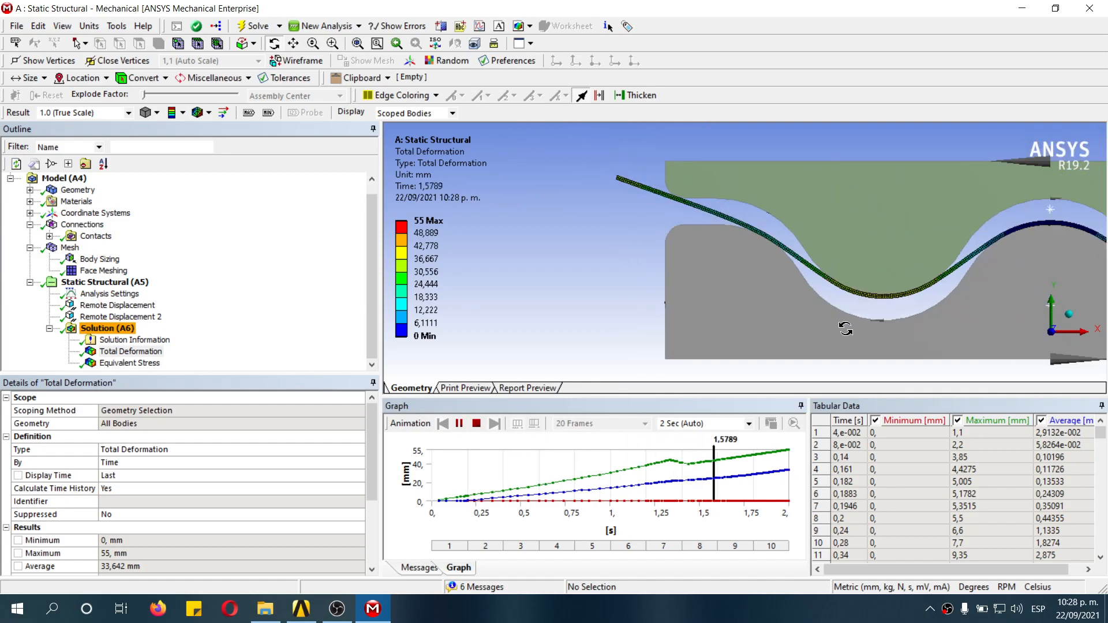
drag(751, 227, 902, 332)
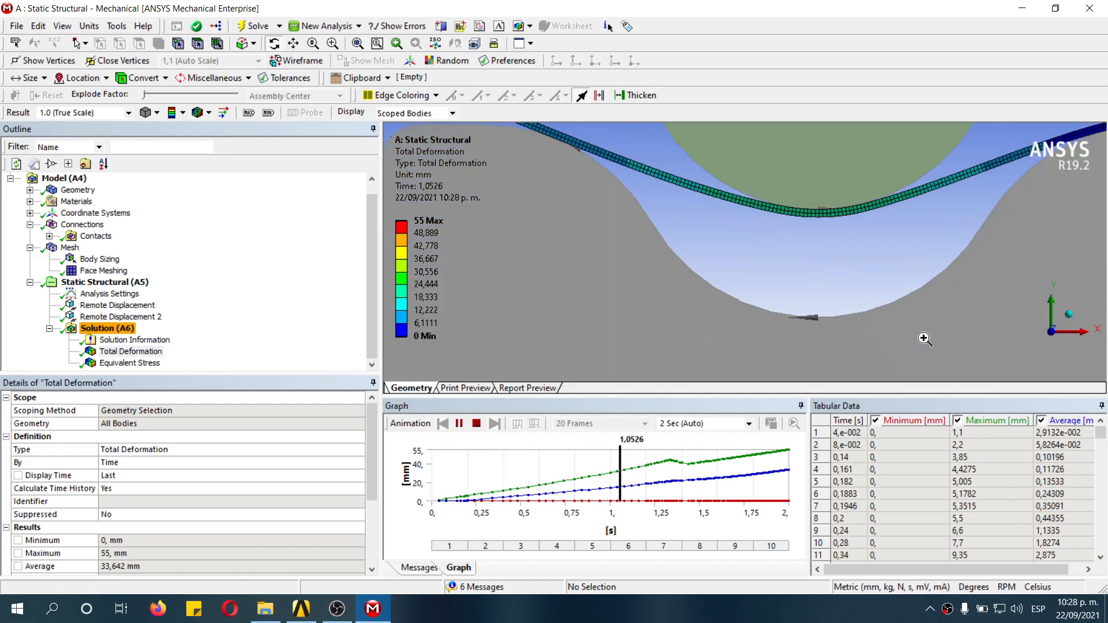
scroll(761, 255, down, 4)
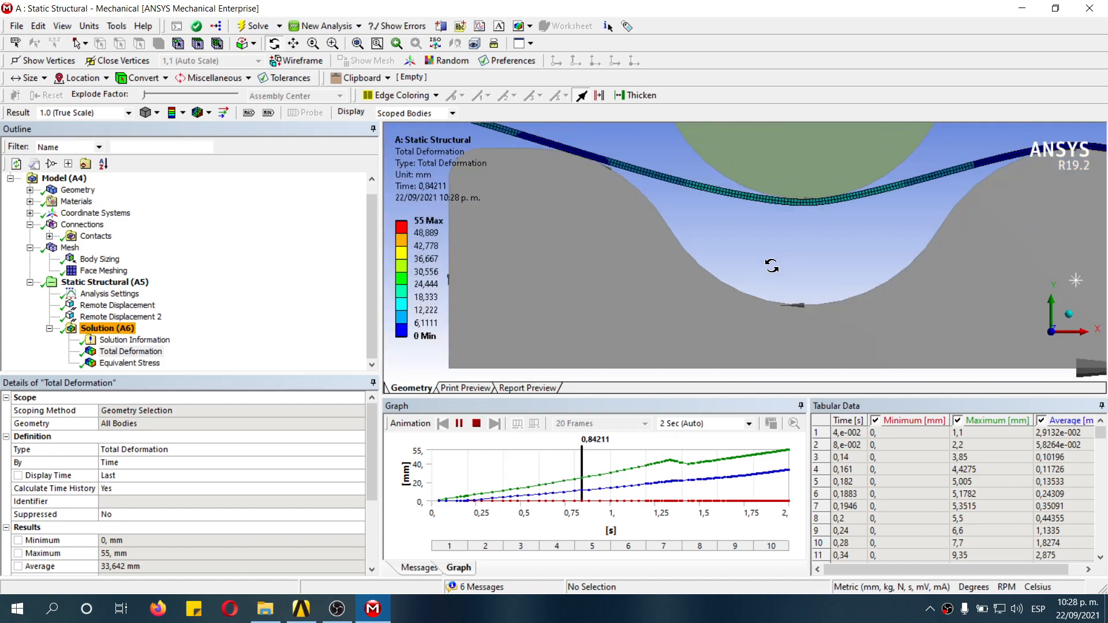
scroll(767, 247, up, 2)
scroll(757, 218, down, 3)
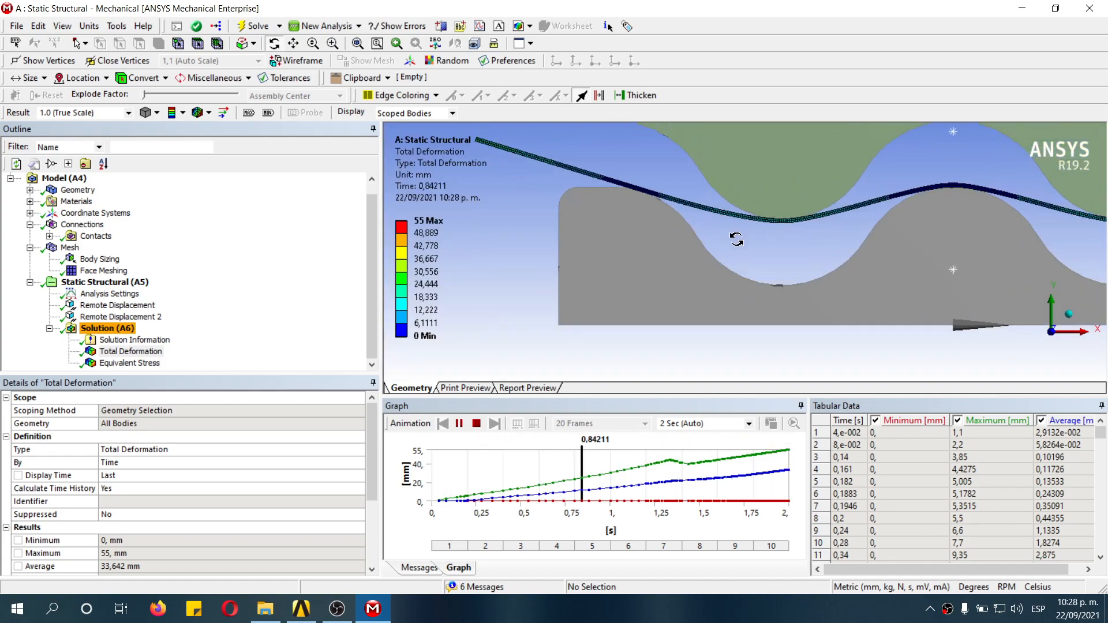
scroll(732, 253, up, 4)
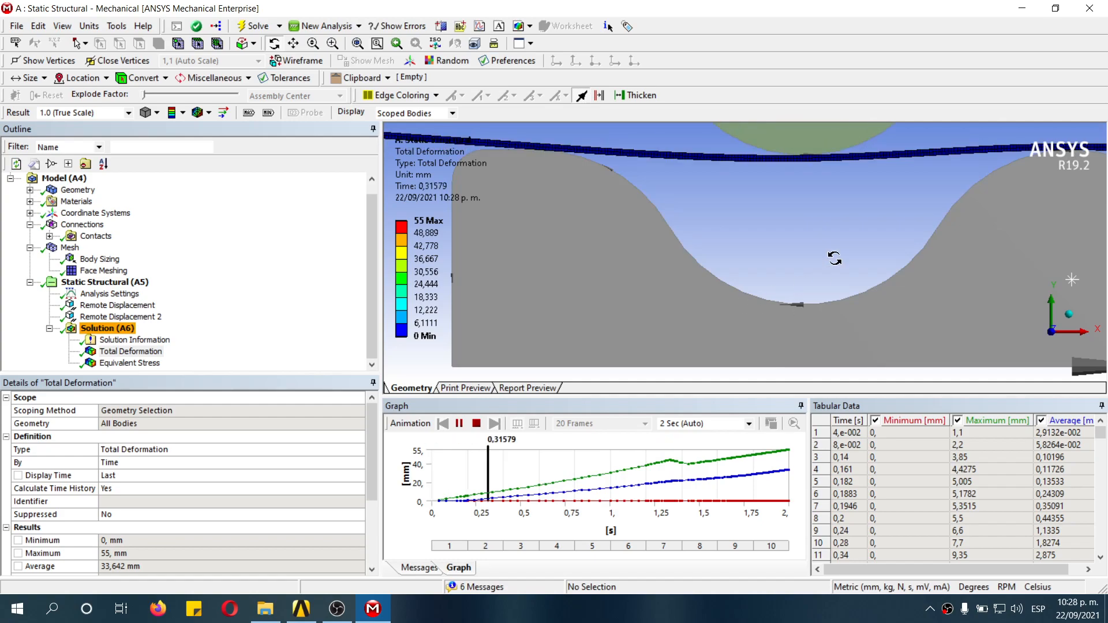
click(475, 425)
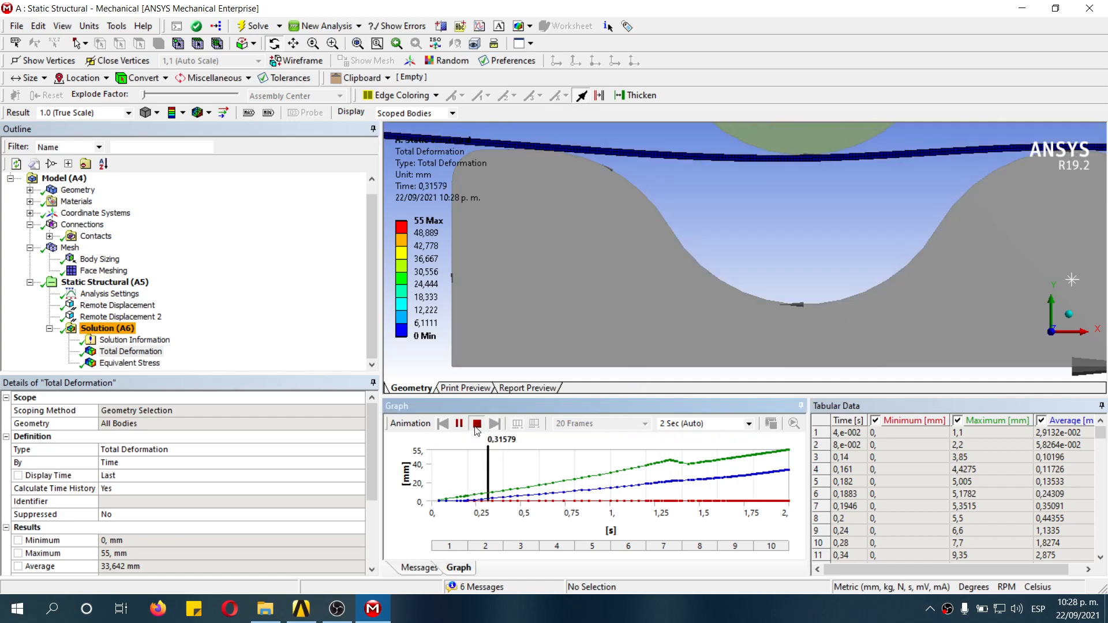
Step: Display the Equivalent Stress result and examine the stress distribution along the formed sheet
click(130, 364)
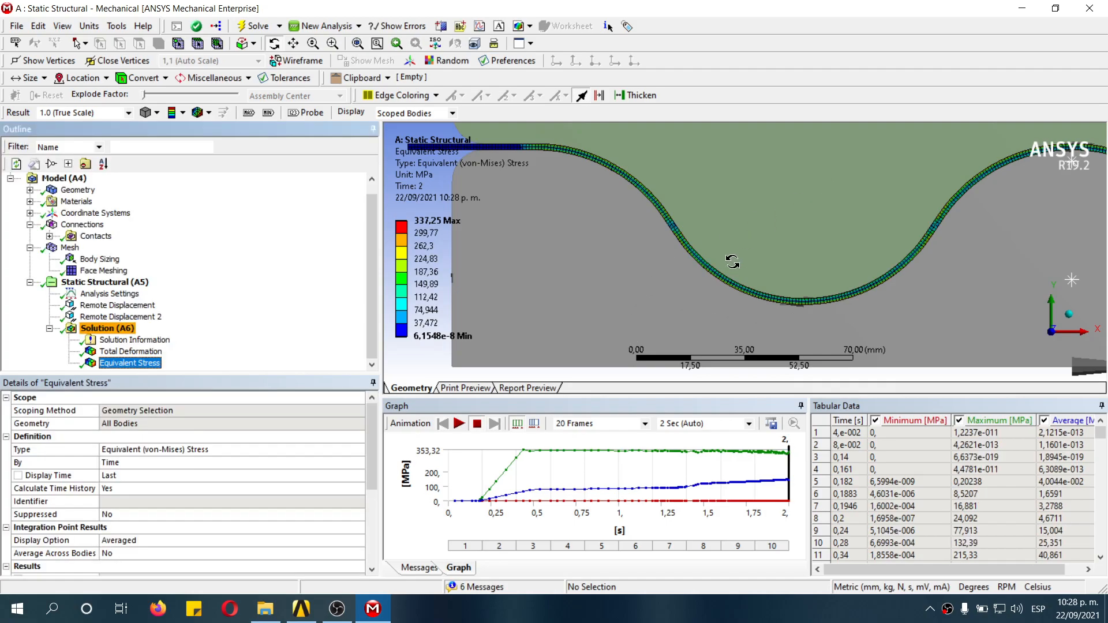
scroll(733, 261, up, 1)
scroll(717, 267, down, 3)
scroll(737, 267, up, 2)
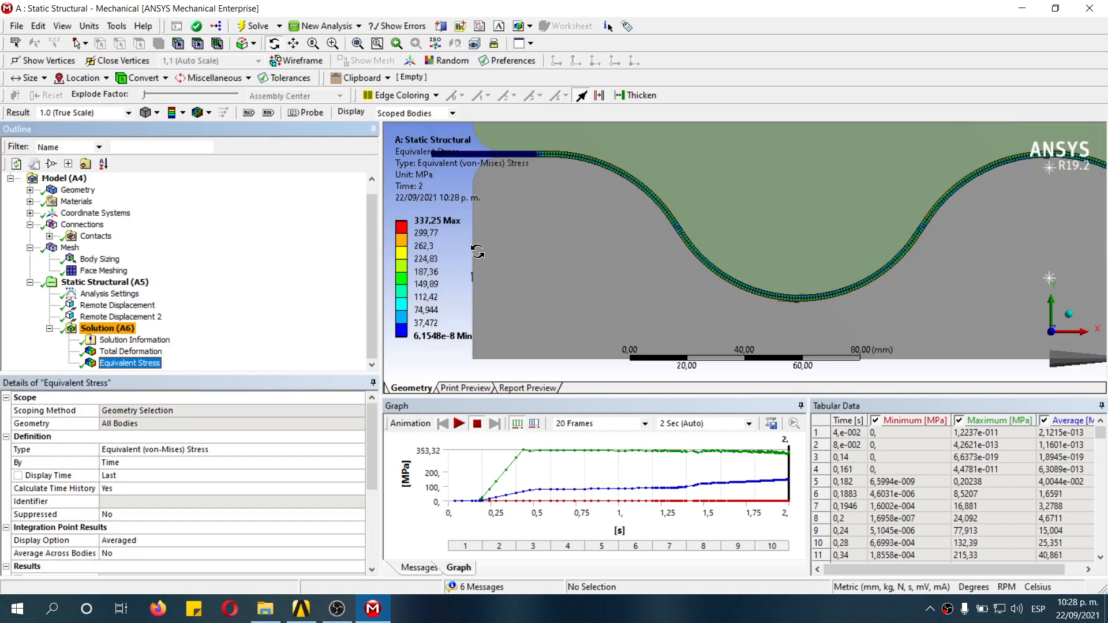
Step: Play the Equivalent Stress animation, examine the stress in the sheet's central crest as the dies close, and stop the playback
click(459, 425)
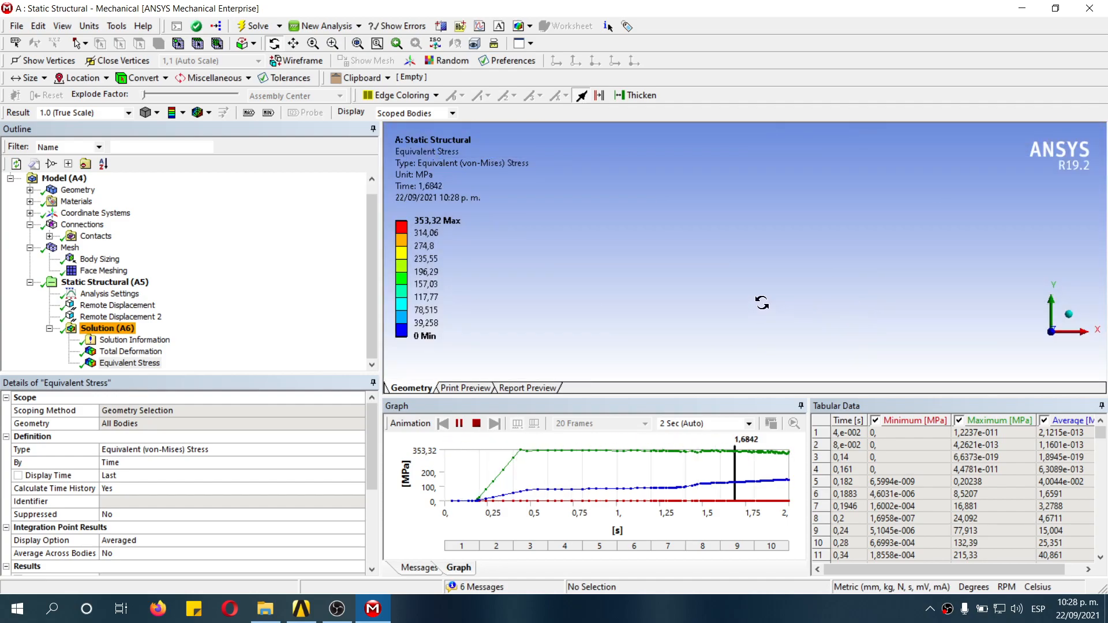
click(1068, 314)
click(1037, 345)
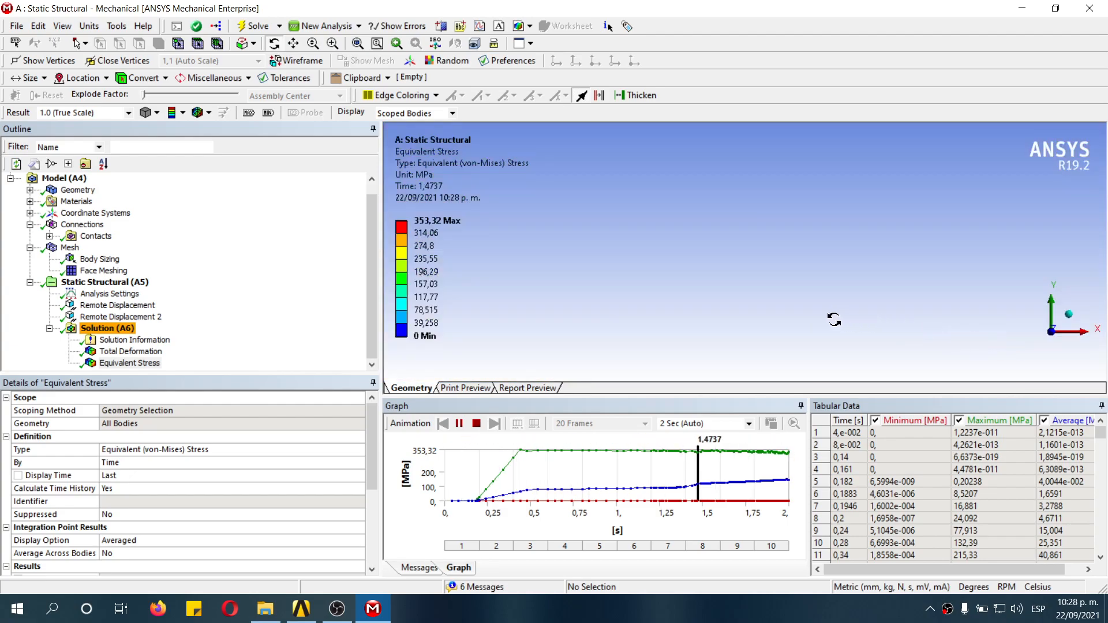
scroll(844, 320, down, 4)
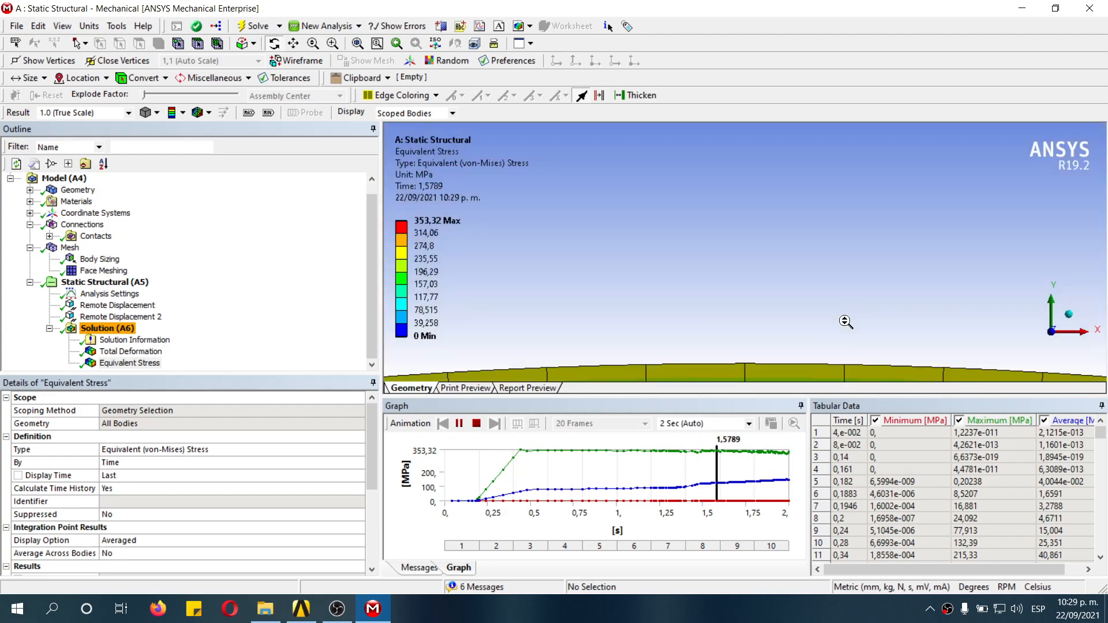
scroll(837, 324, down, 3)
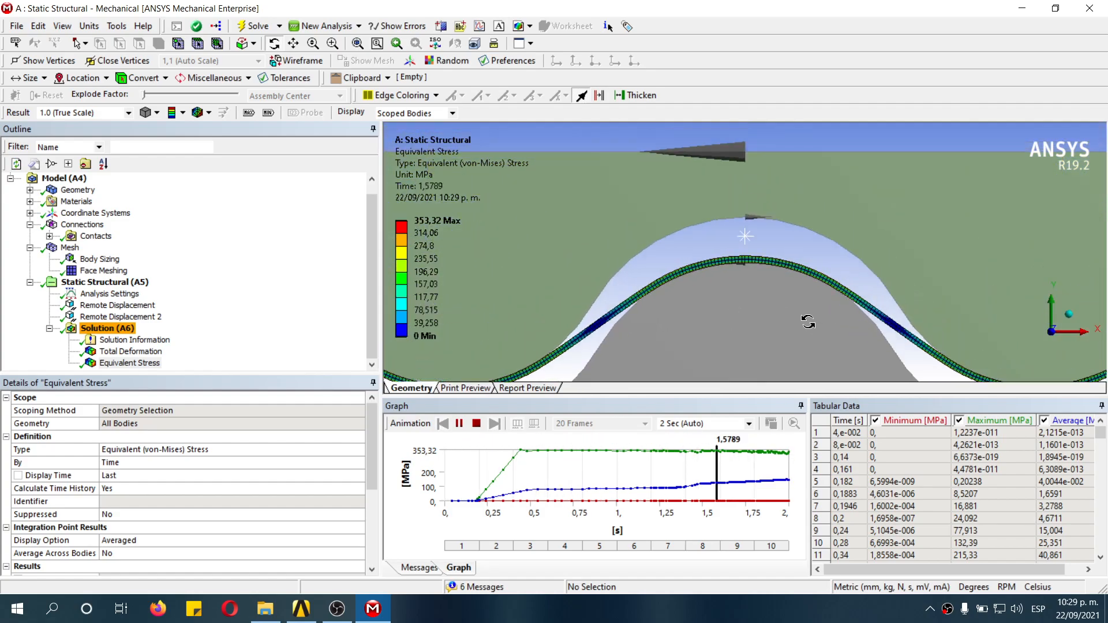
scroll(811, 323, up, 3)
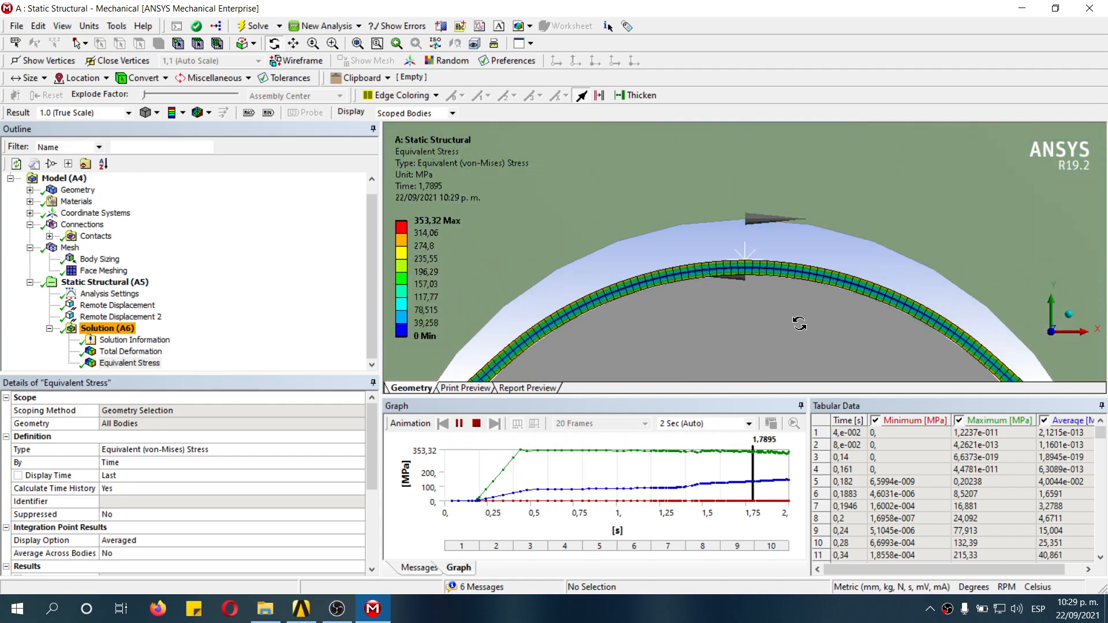
click(474, 425)
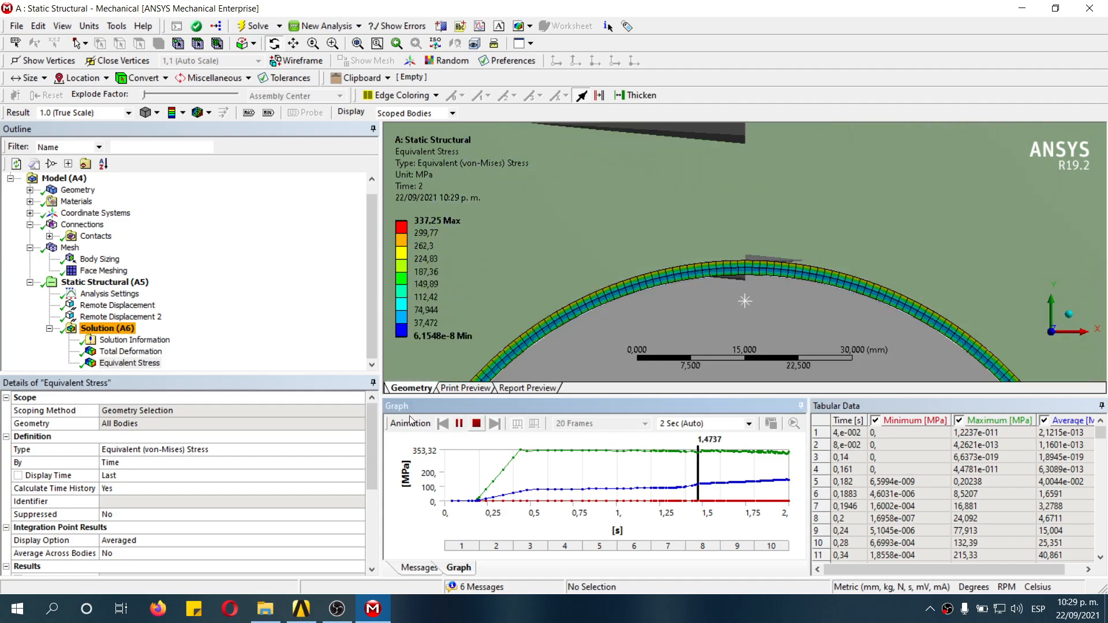
click(710, 254)
scroll(711, 254, down, 8)
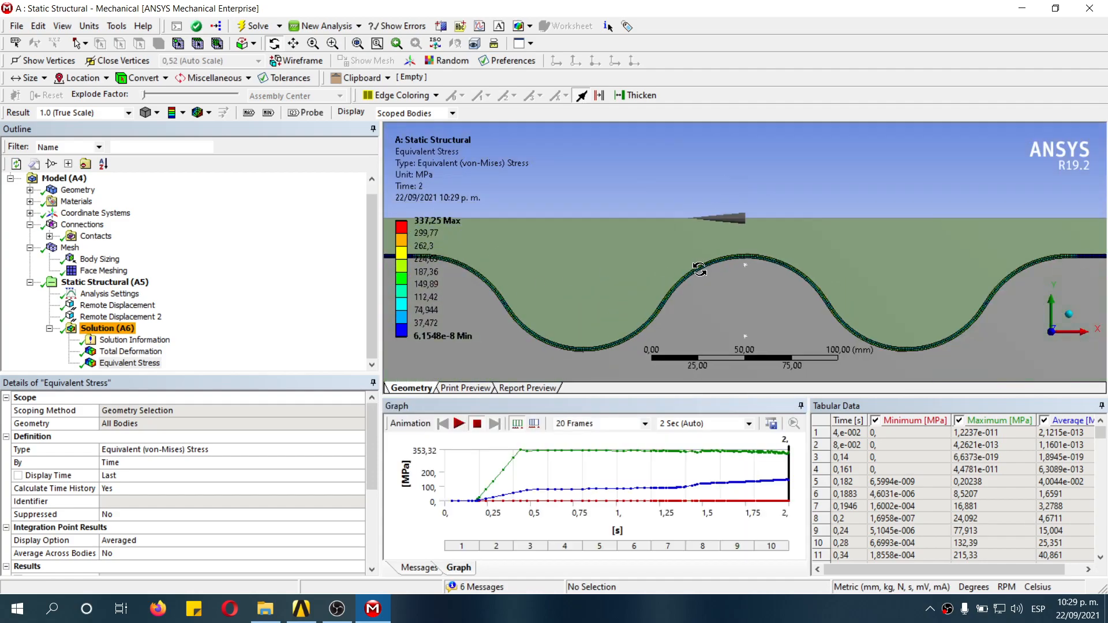
Step: Add a Force Reaction probe to the solution with Remote Displacement 2 as its boundary condition
click(214, 357)
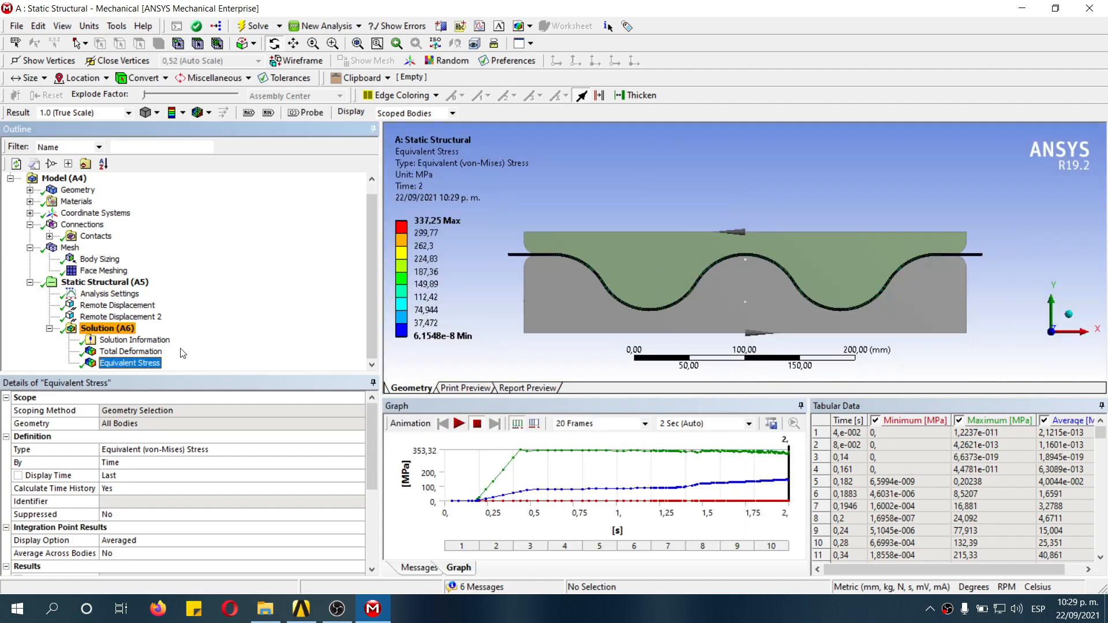
click(119, 340)
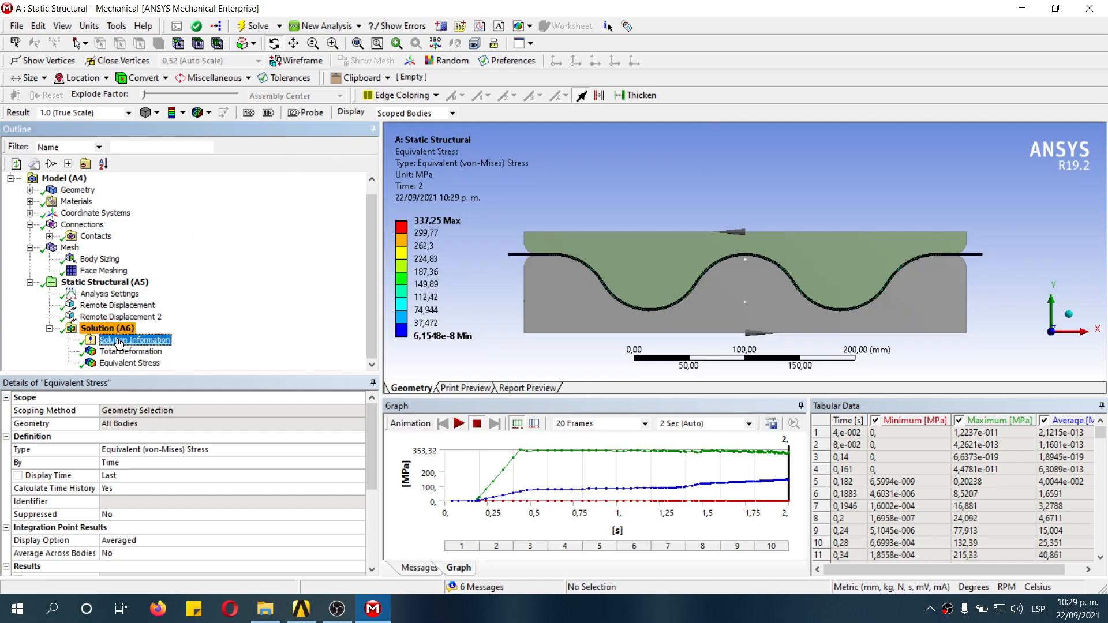
click(116, 329)
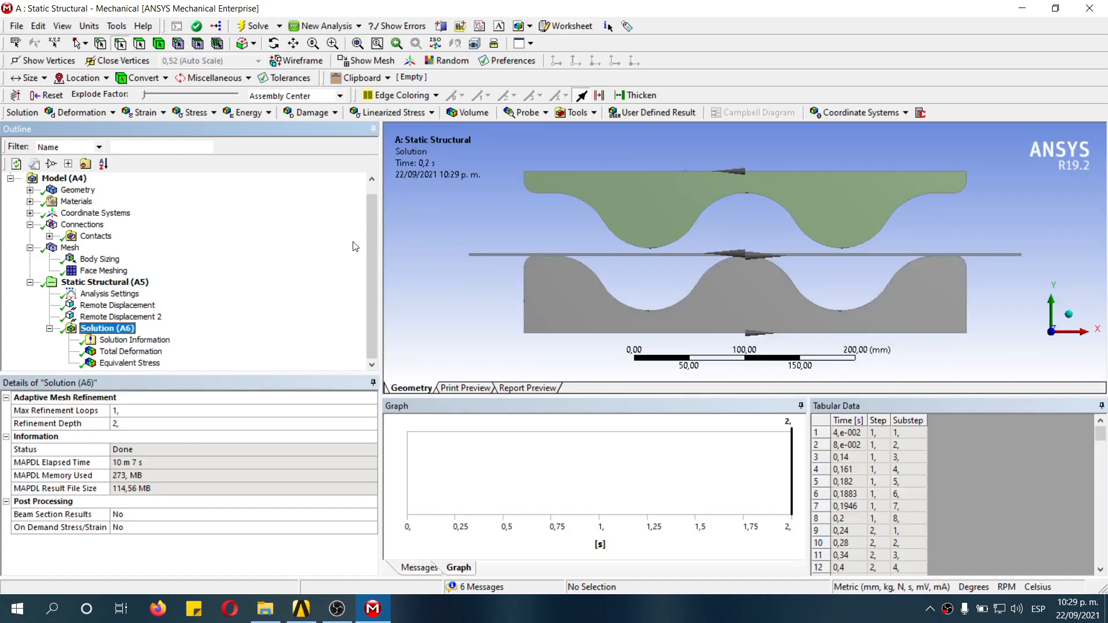
click(539, 114)
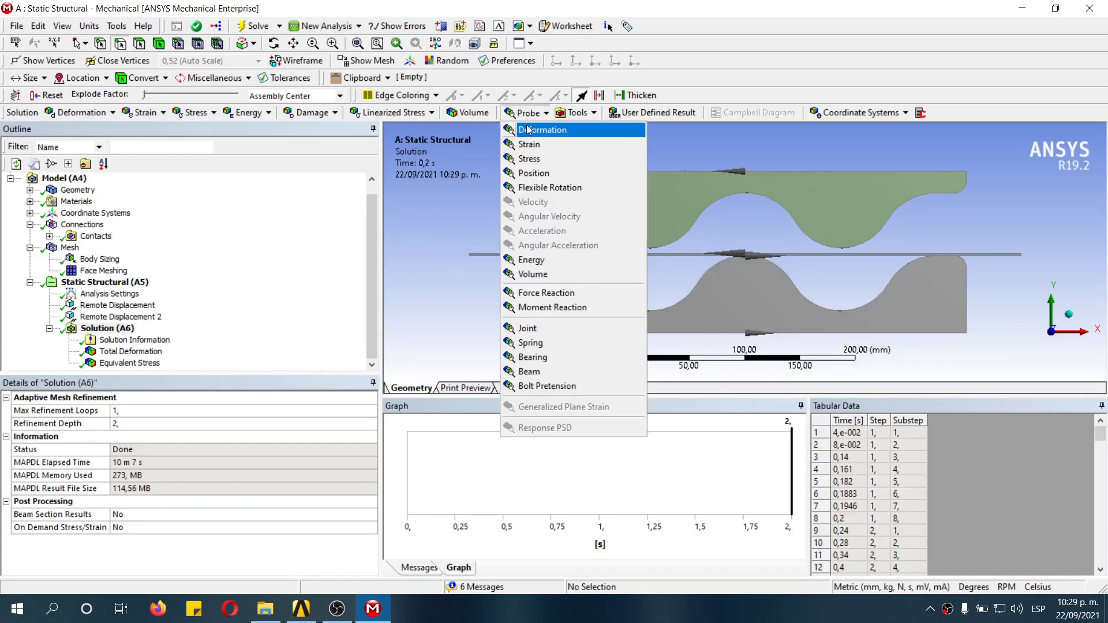
click(585, 295)
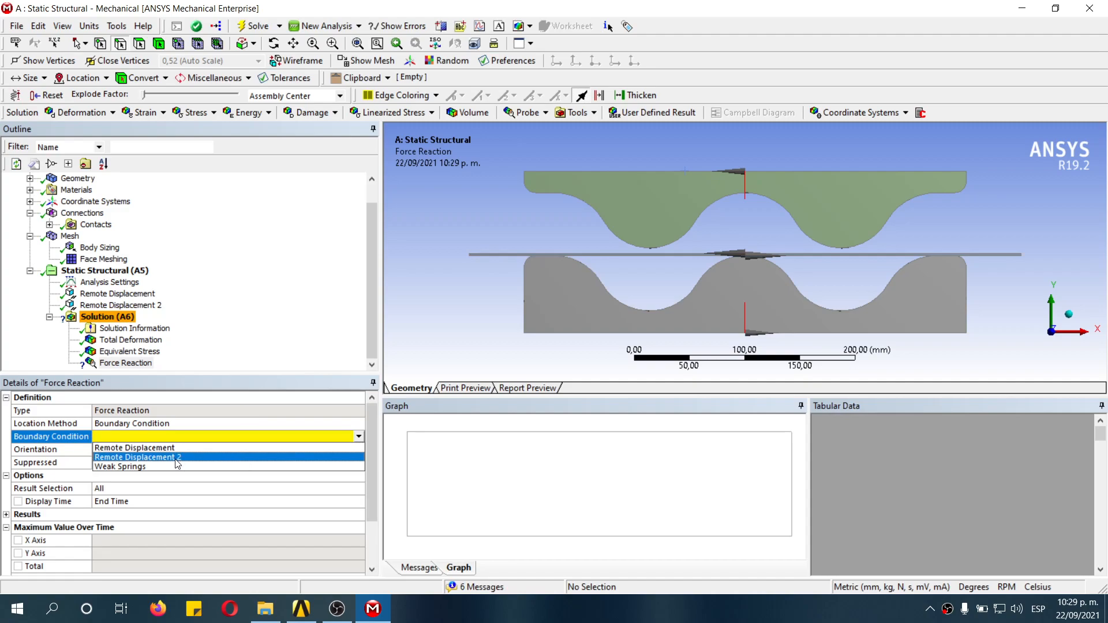
click(153, 457)
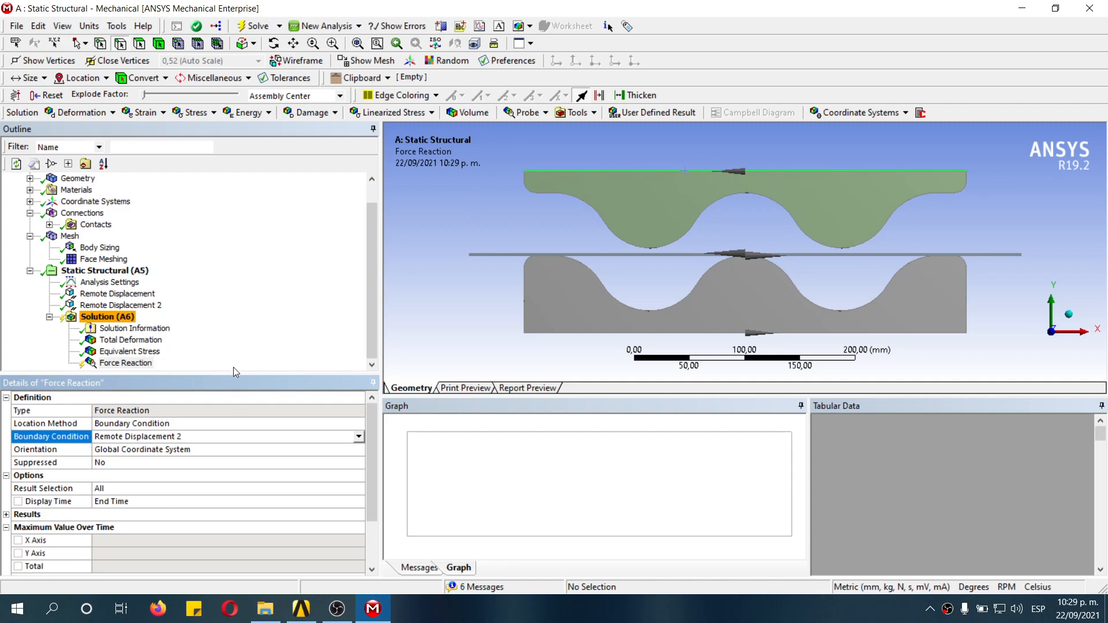
click(238, 348)
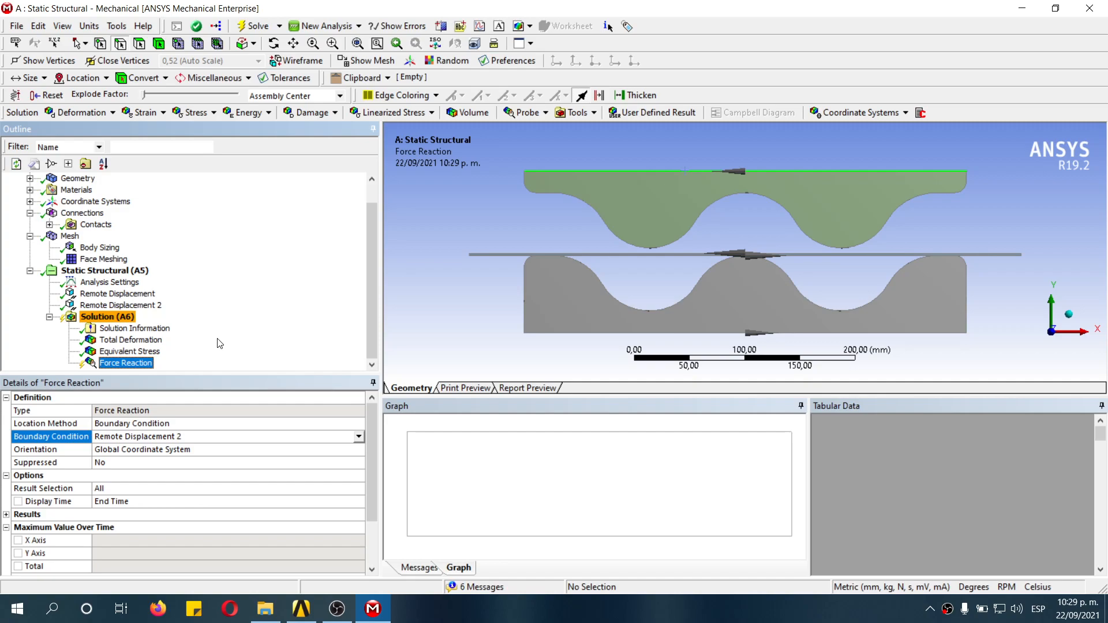
Step: Add a Contact Tool to the solution and expand it in the outline
click(587, 113)
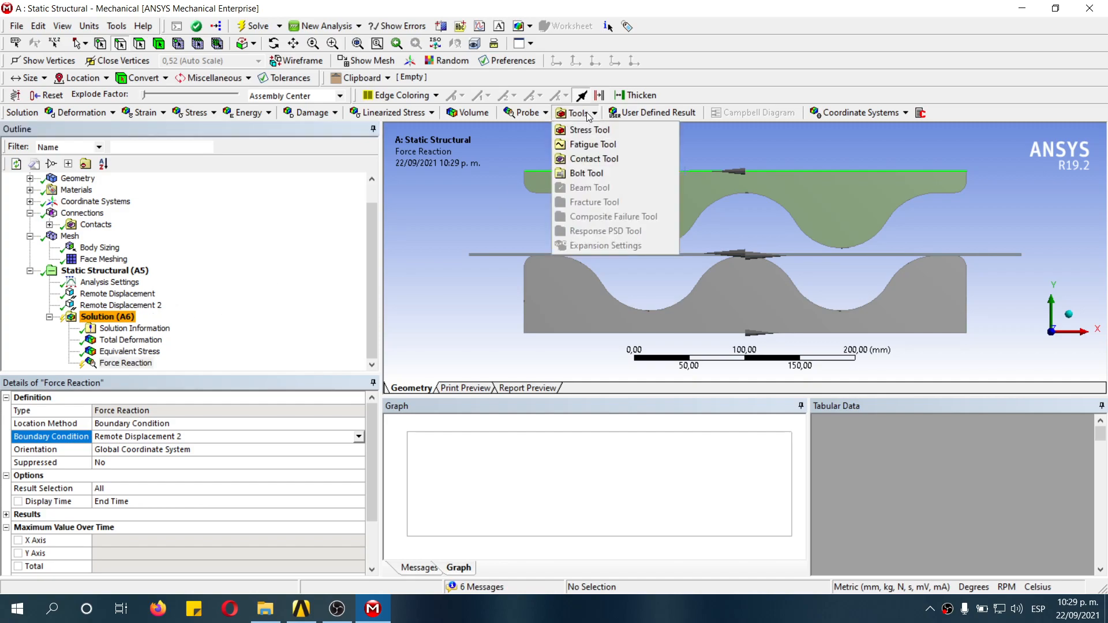
click(602, 159)
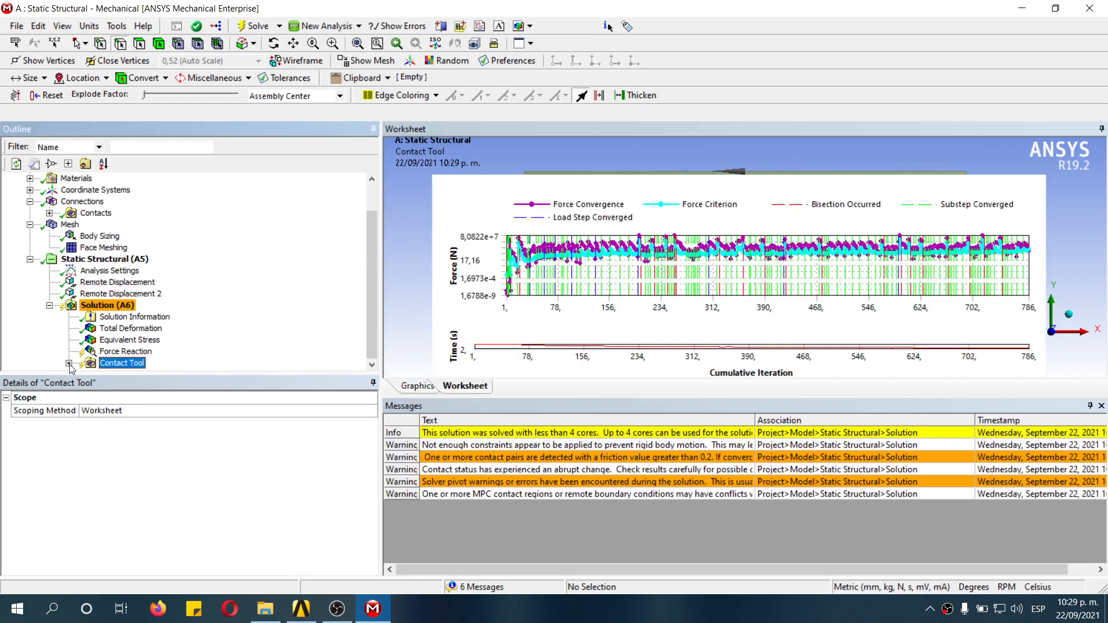
click(68, 363)
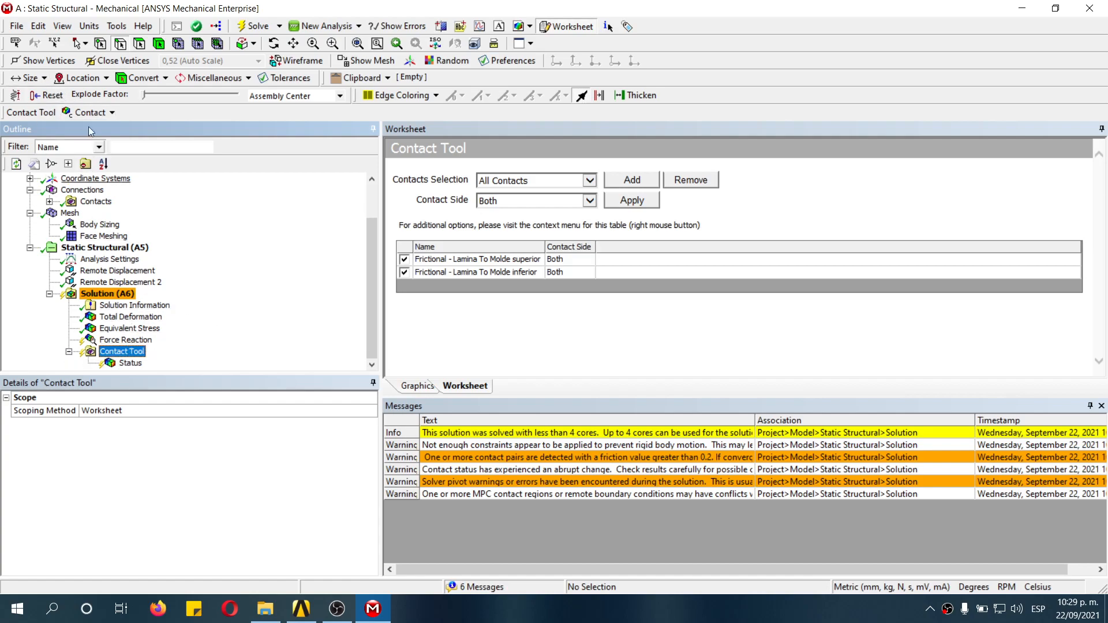
Step: Add Frictional Stress, Pressure, Penetration and Gap results to the Contact Tool and evaluate the new results
click(102, 112)
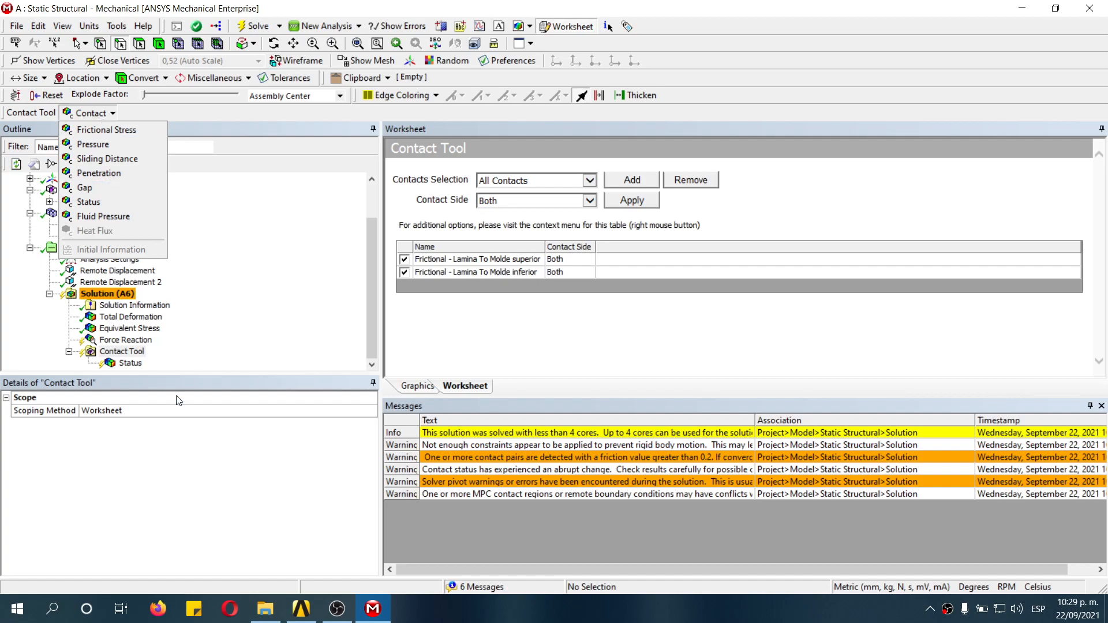
click(110, 130)
click(108, 112)
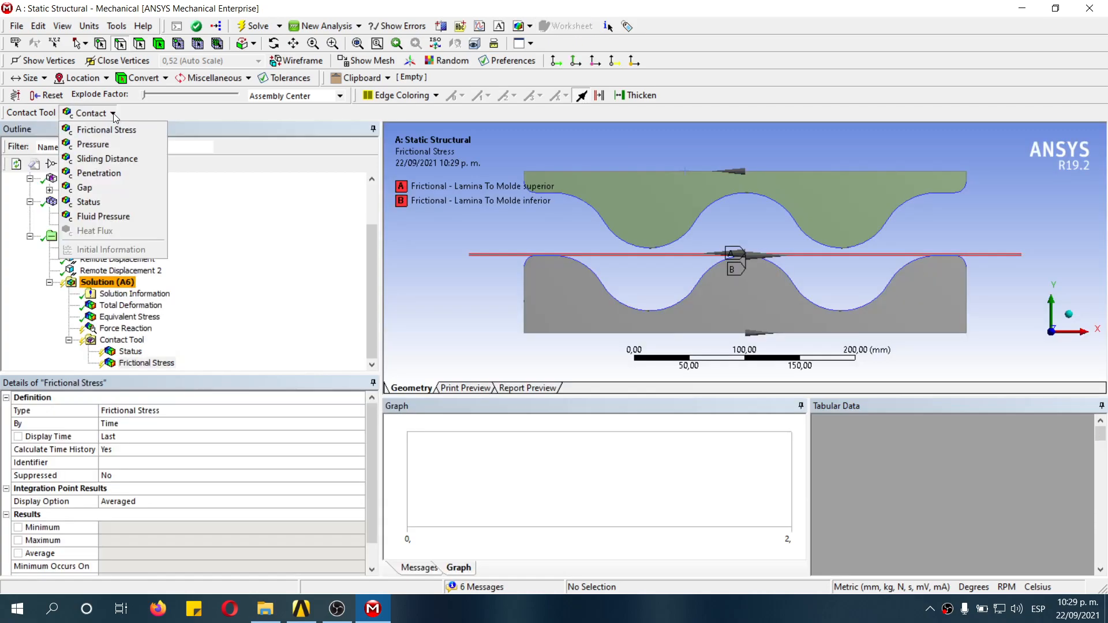
click(113, 145)
click(102, 112)
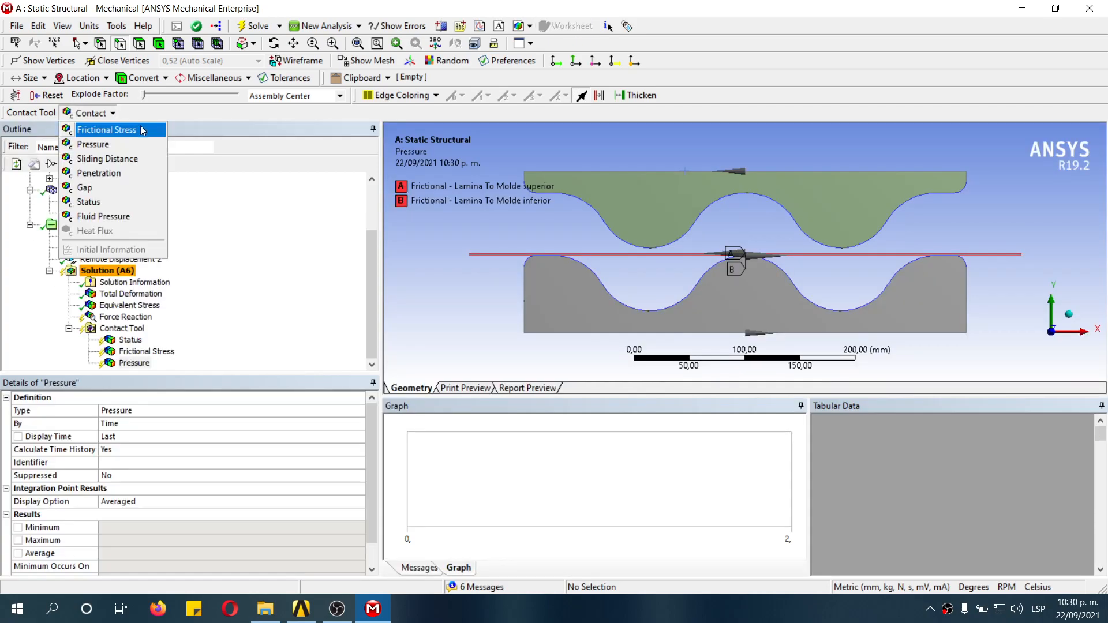
click(127, 173)
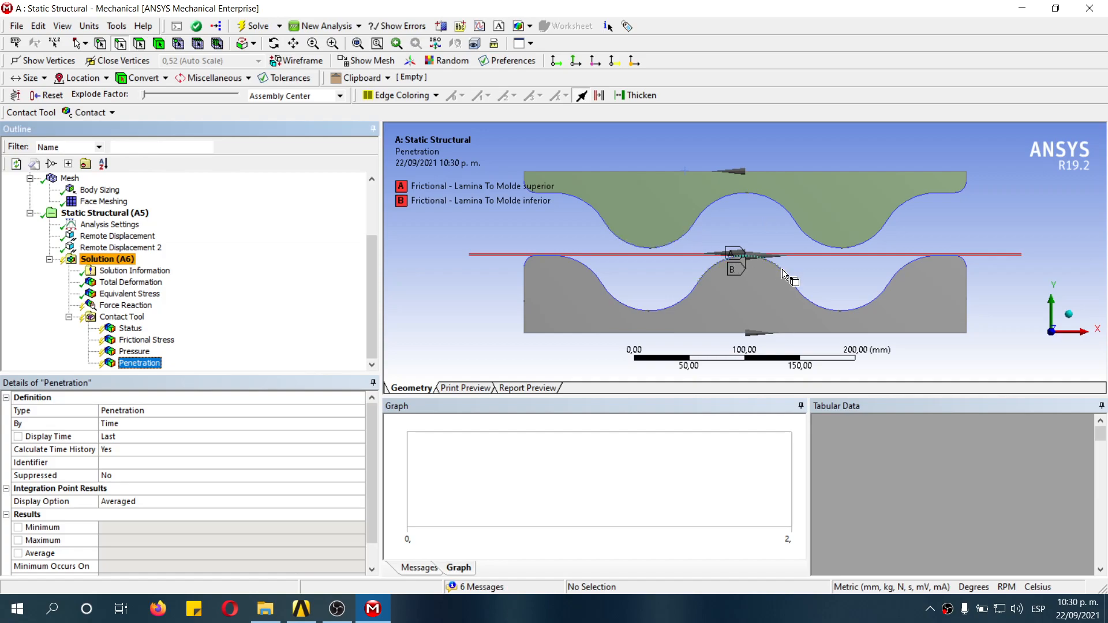
click(109, 113)
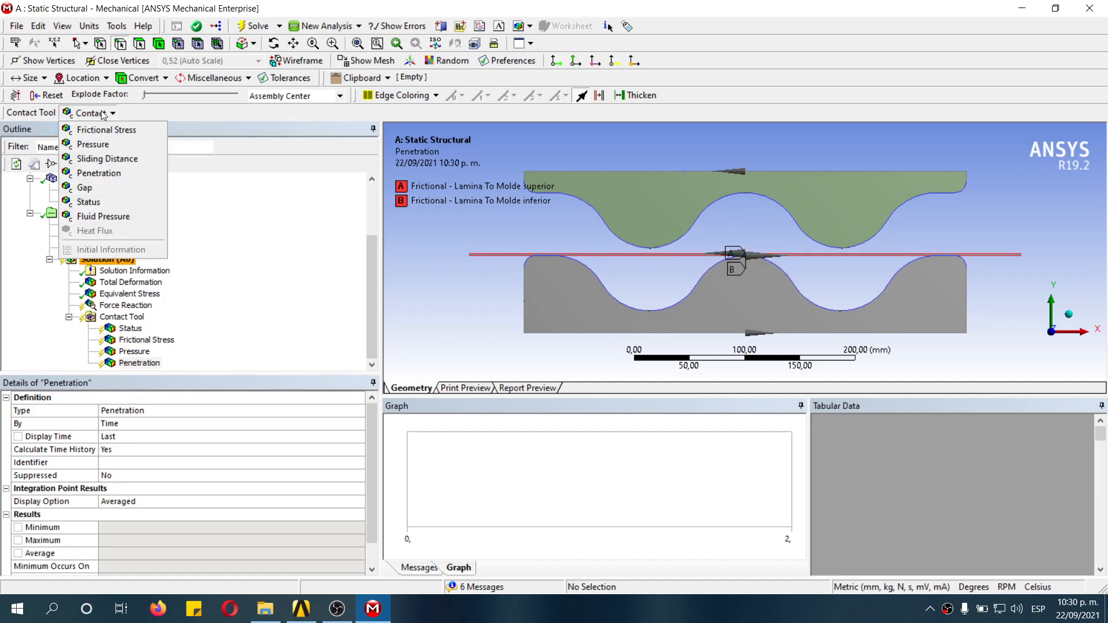
click(97, 191)
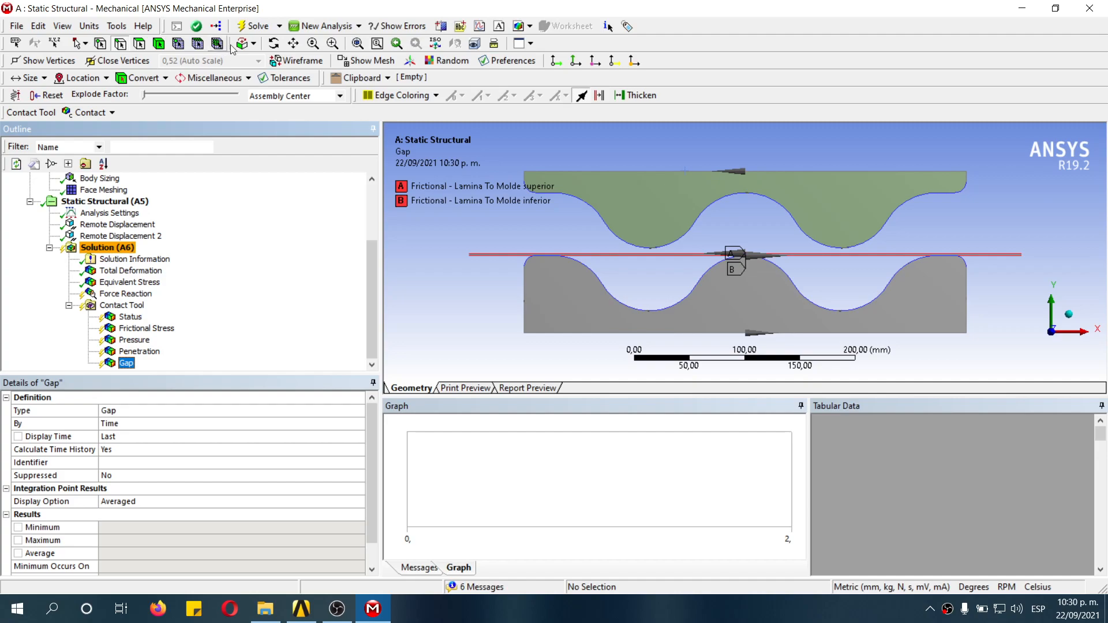
click(254, 26)
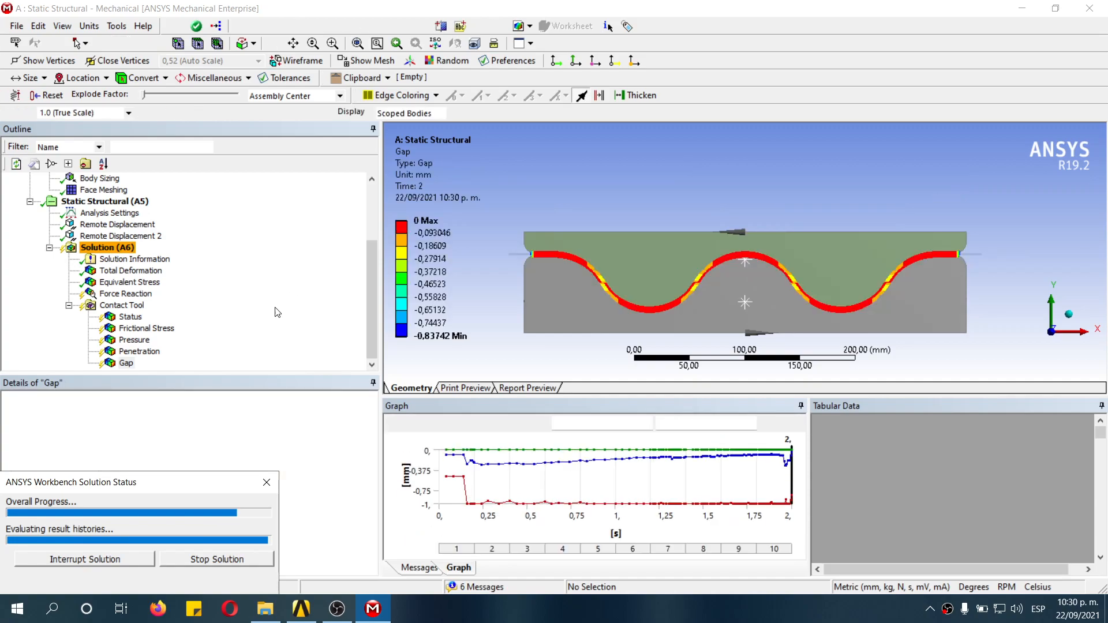
Step: Display the Force Reaction result, play its animation while the dies close, and stop the playback
click(126, 293)
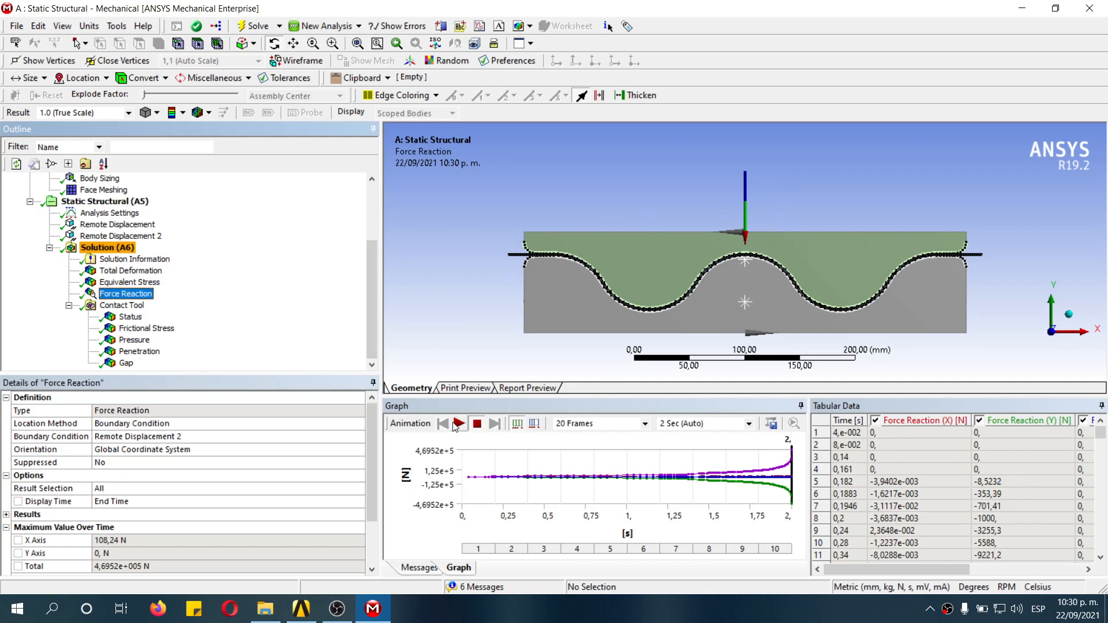
click(459, 424)
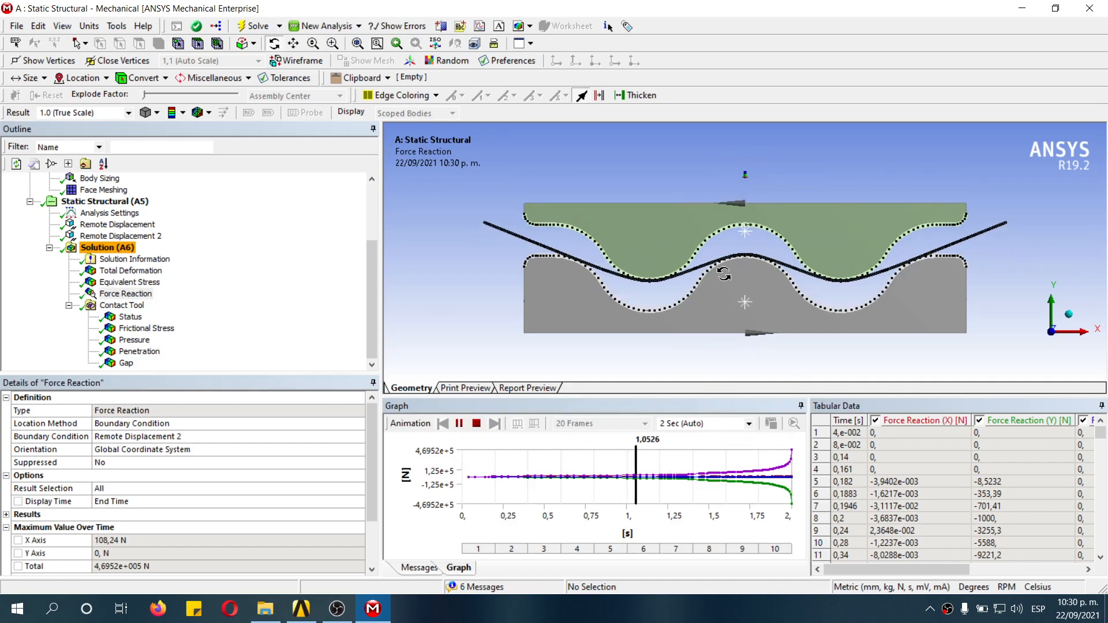
click(476, 425)
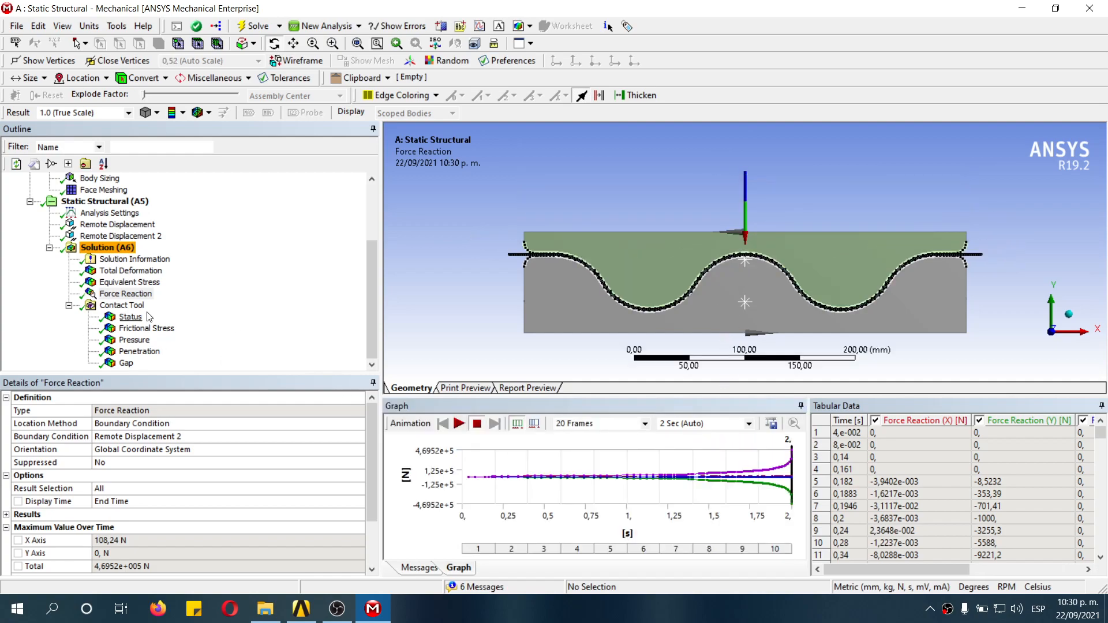
Step: Display the contact Pressure result, play its animation, and examine the pressure close up at the sheet's end and along the dies
click(139, 342)
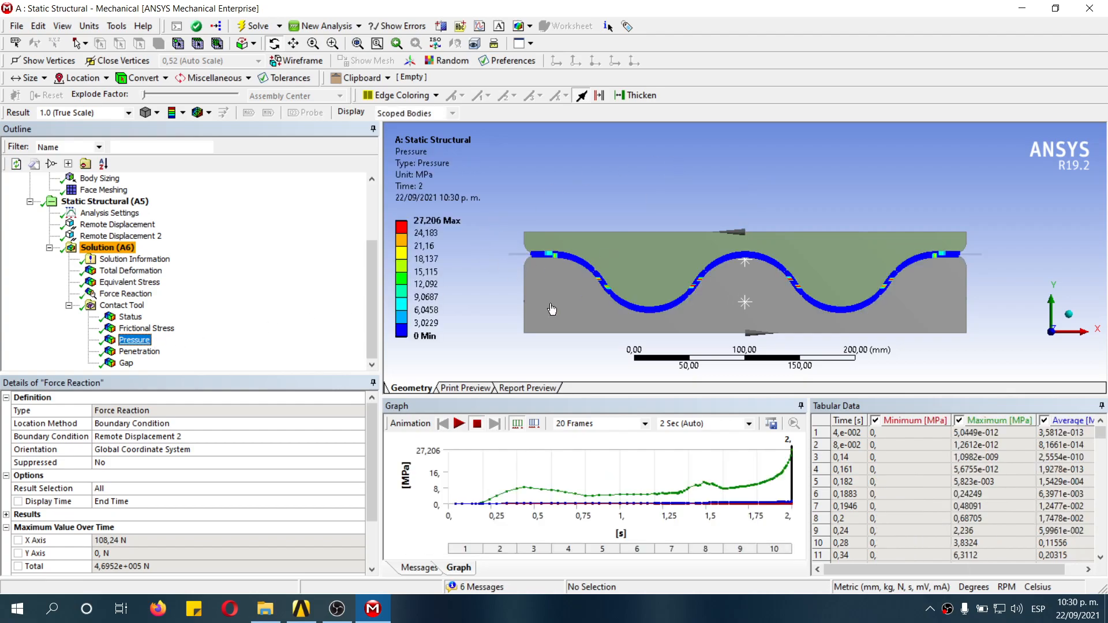
click(458, 424)
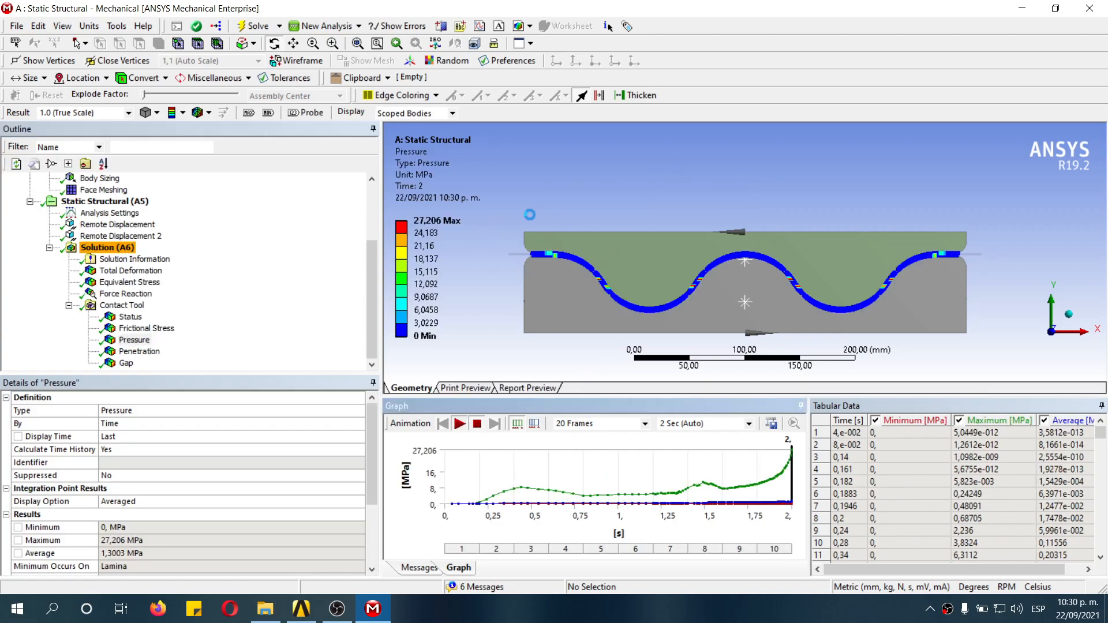
right_drag(500, 205, 638, 328)
mouse_move(648, 336)
mouse_down()
mouse_move(865, 309)
mouse_move(925, 330)
mouse_move(851, 328)
mouse_move(660, 274)
mouse_move(858, 323)
mouse_move(648, 315)
mouse_up()
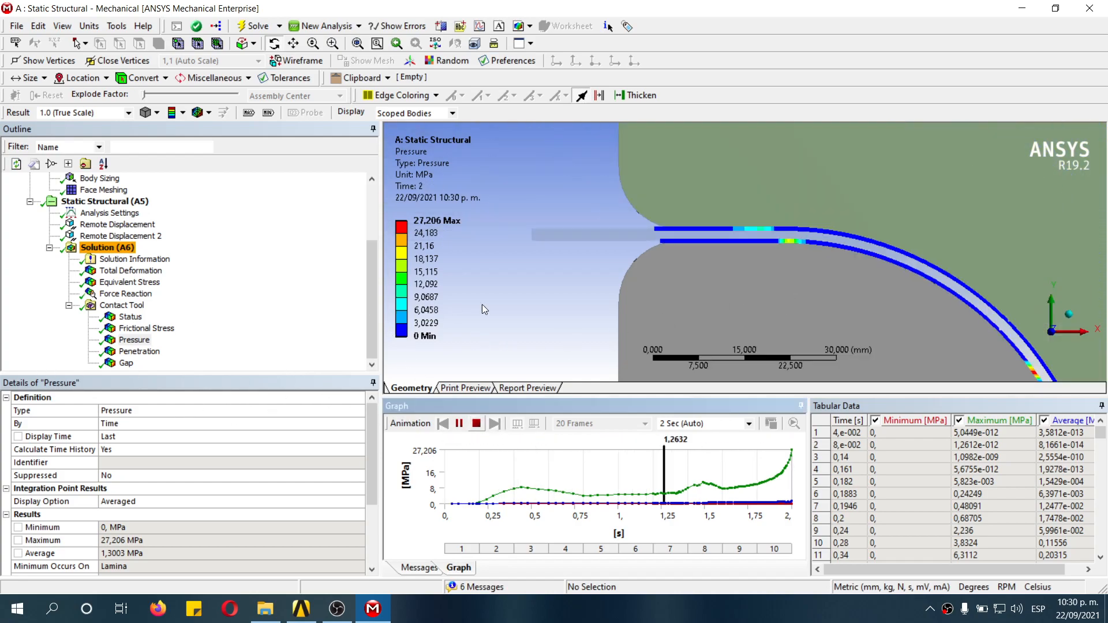
scroll(684, 262, down, 8)
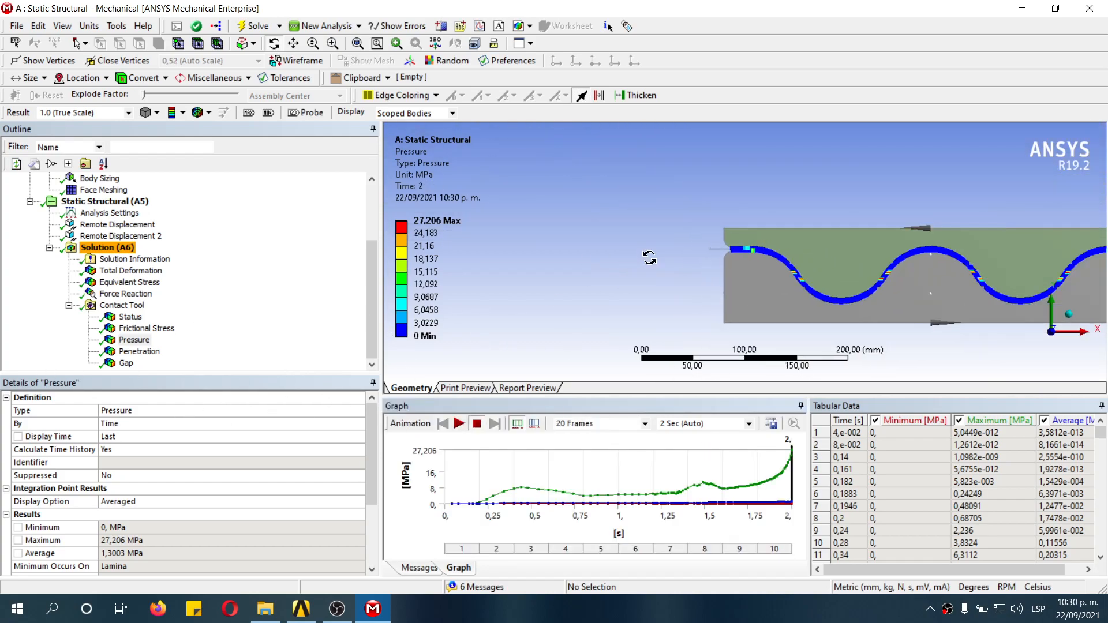
scroll(843, 251, up, 3)
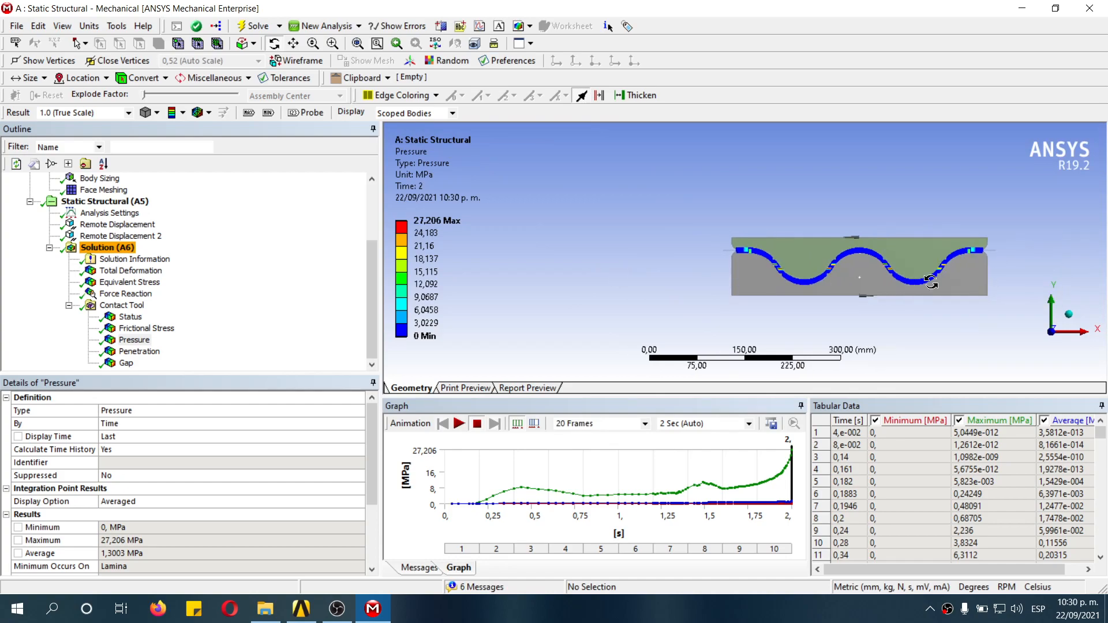